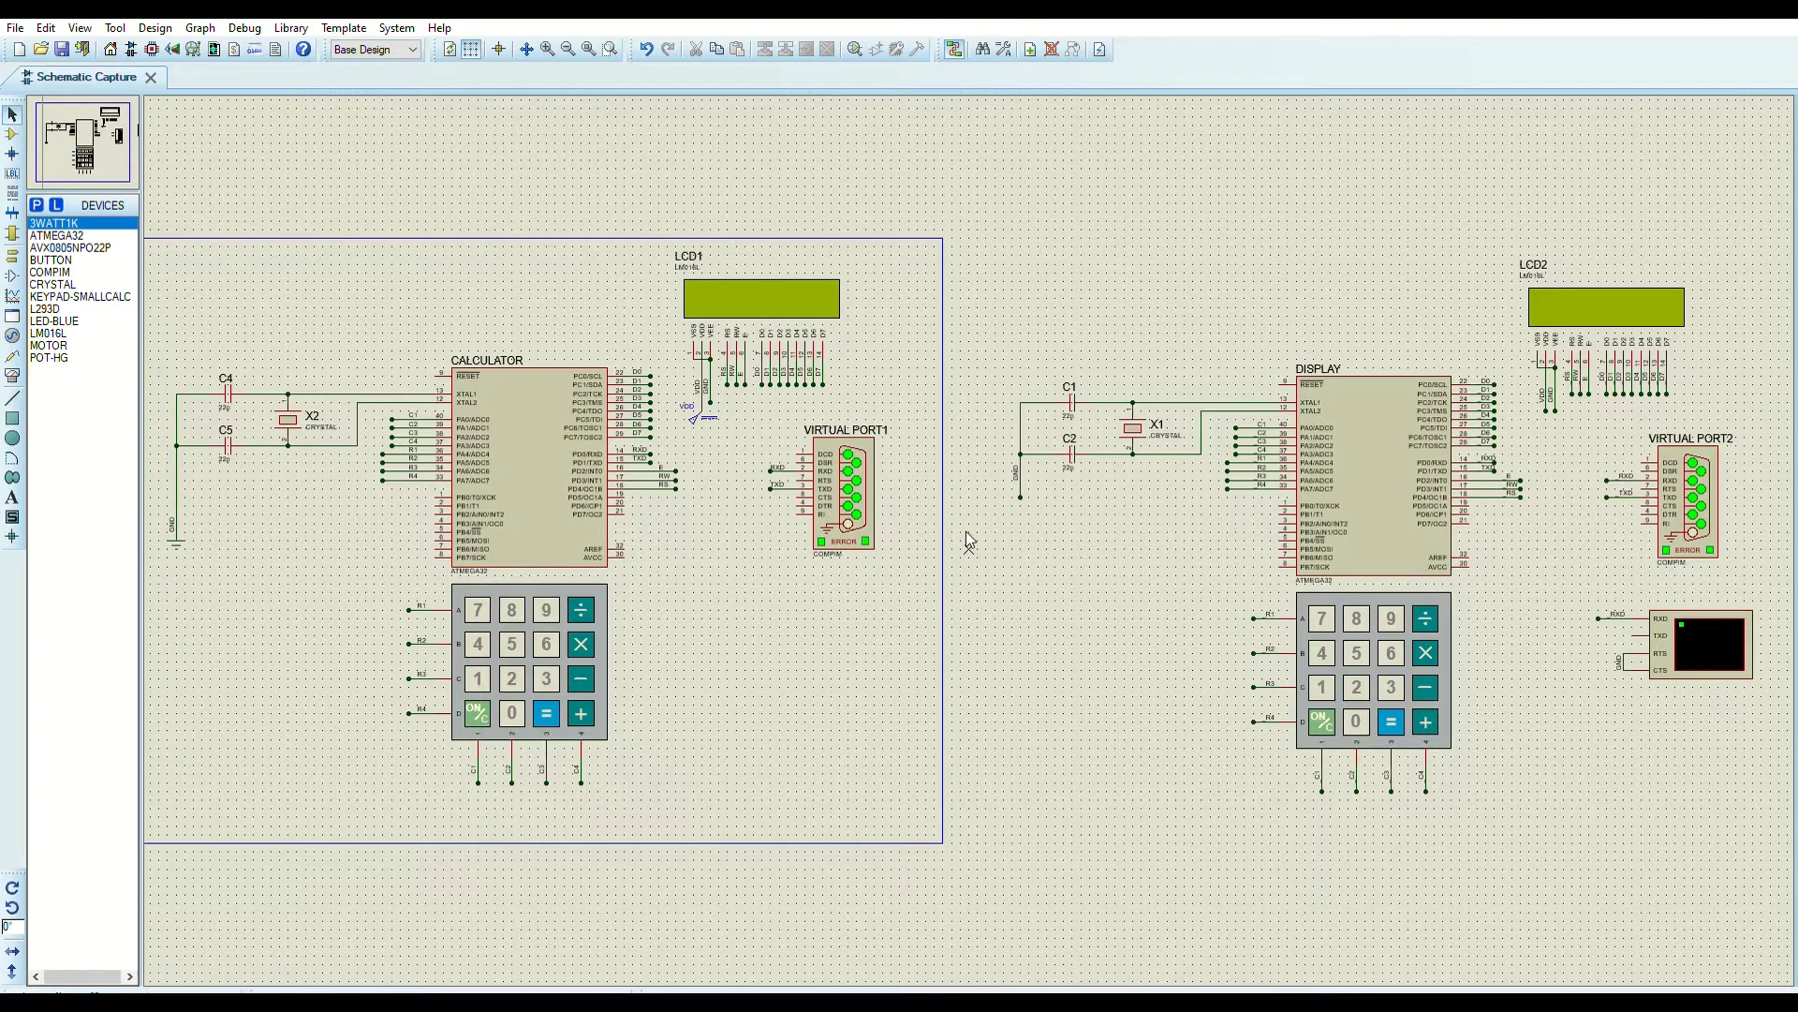
Select and deselect the calculator keypad, both microcontrollers and the left calculator circuit to inspect them.
{"action": "left_click_drag", "start_coordinate": [375, 576], "coordinate": [736, 792]}
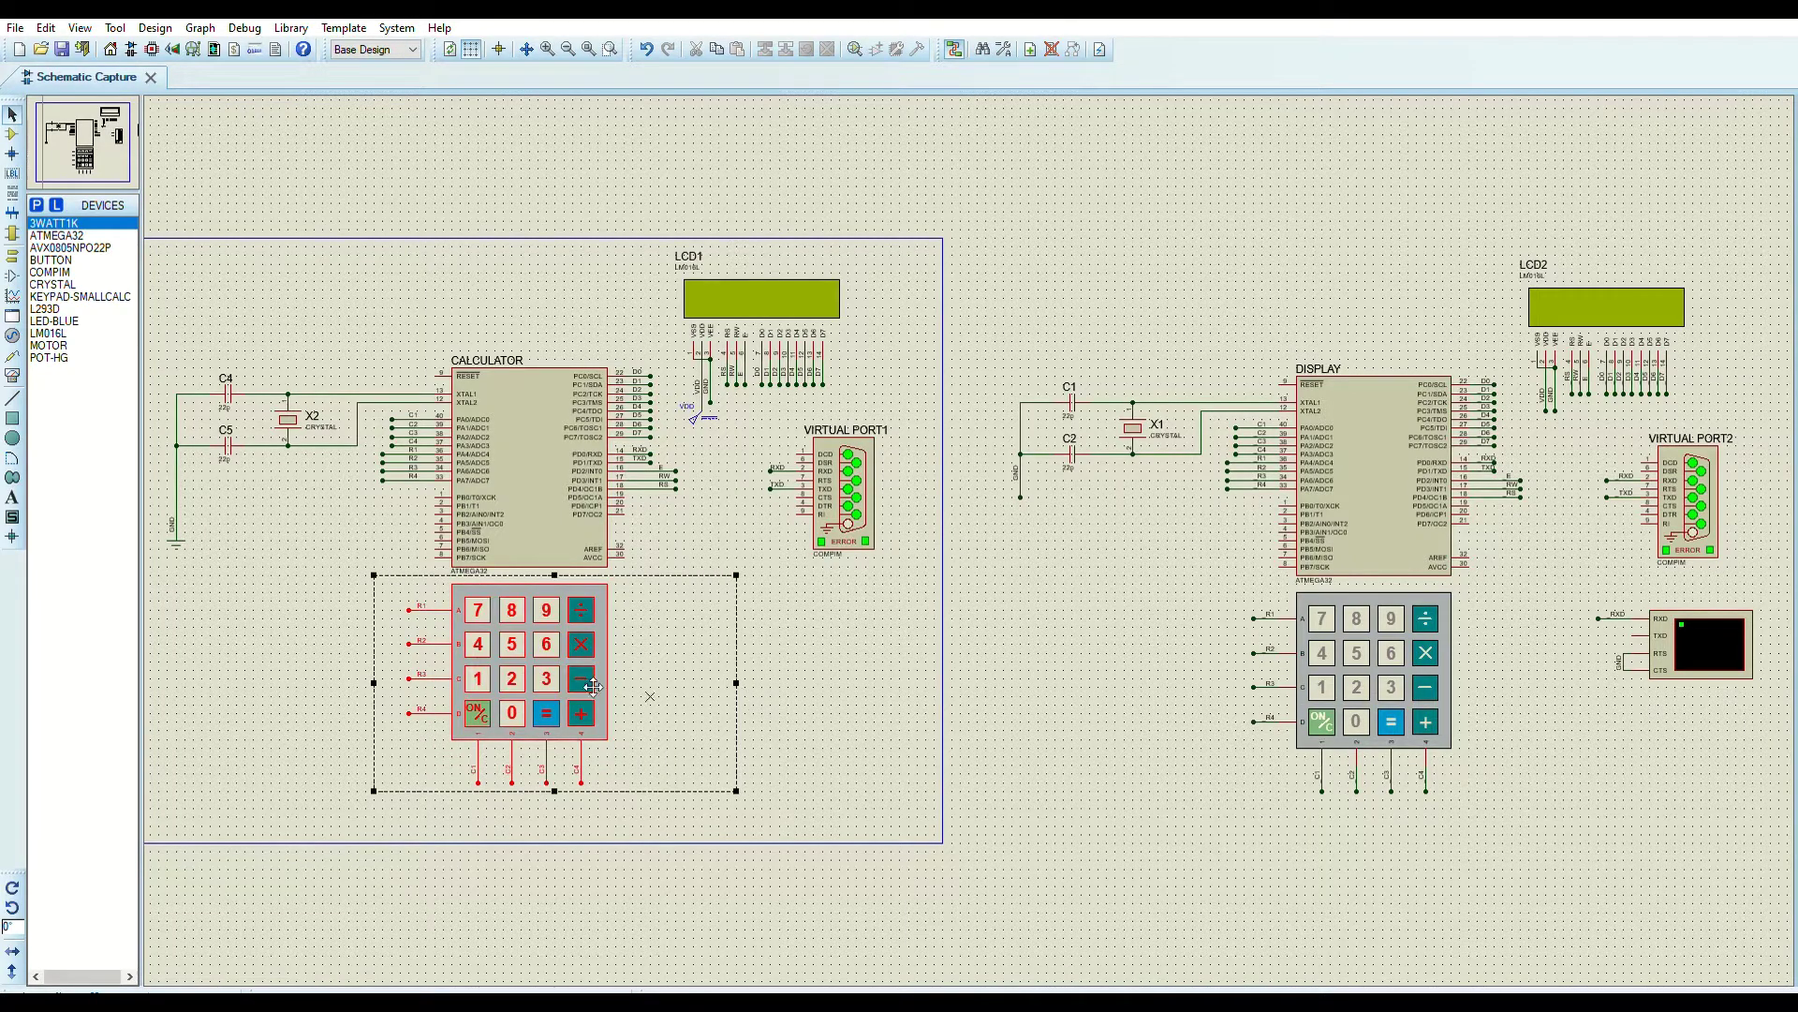
{"action": "left_click", "coordinate": [886, 670]}
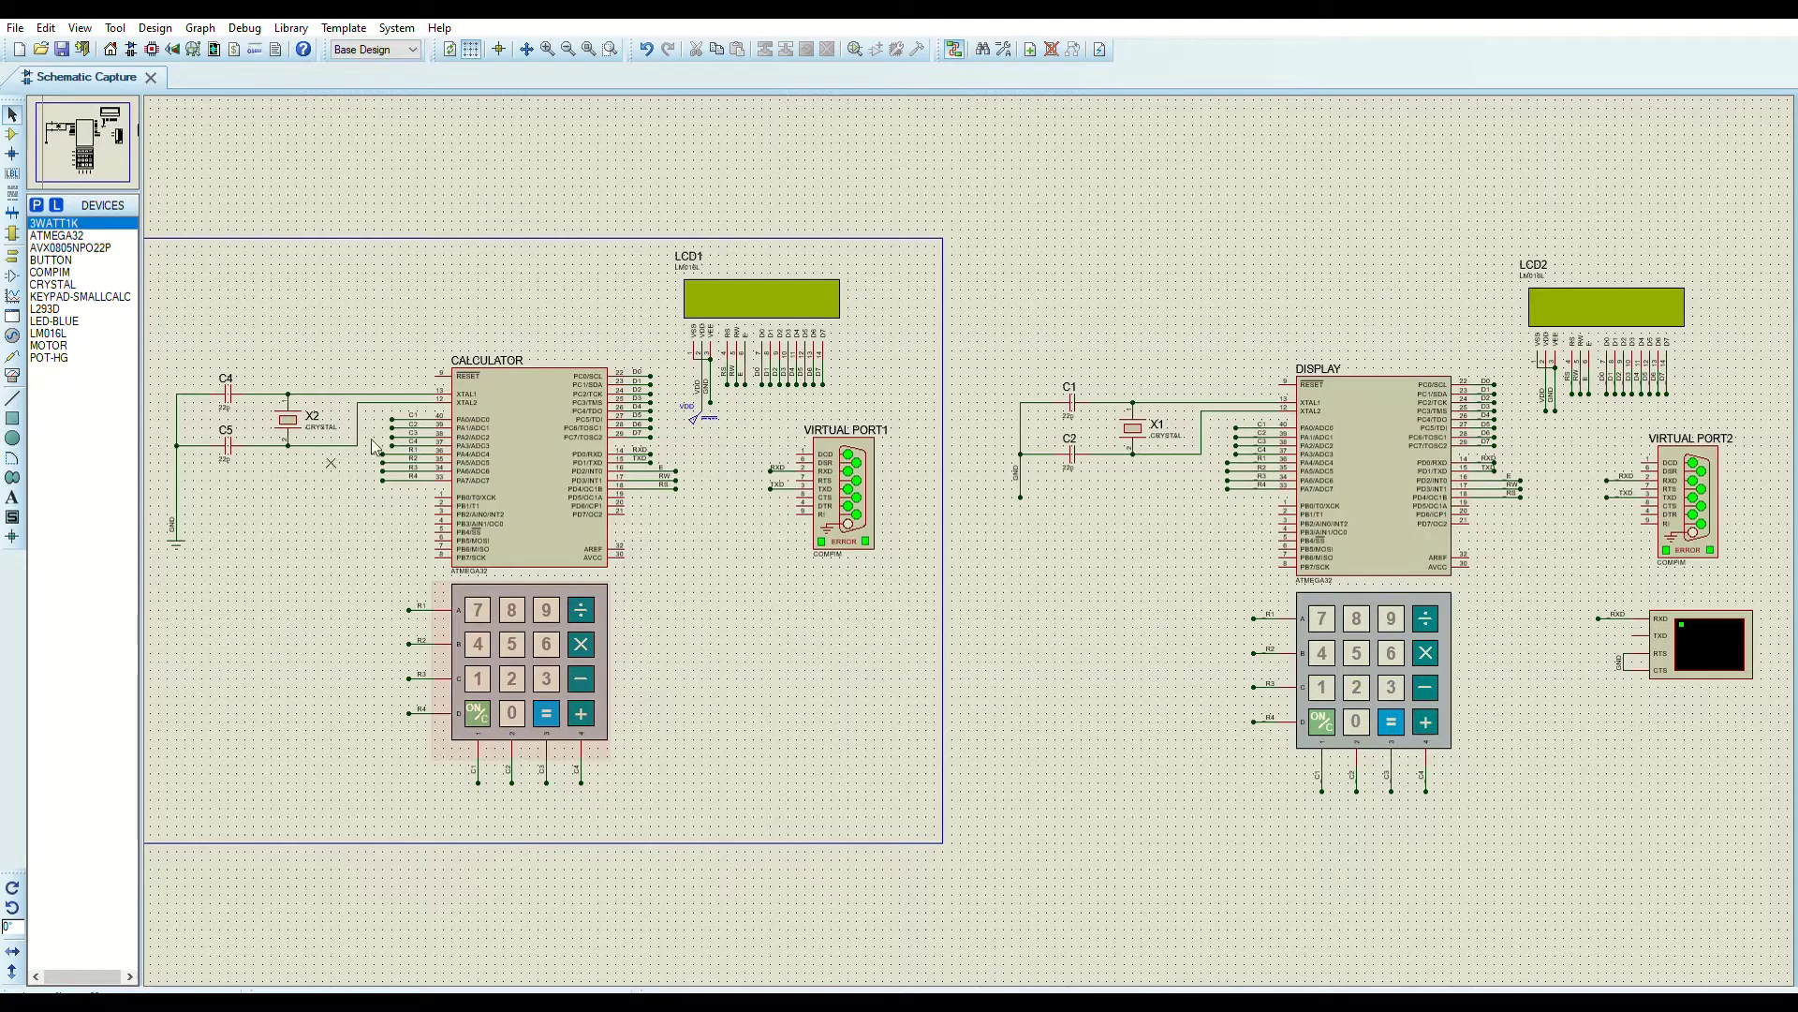
{"action": "left_click", "coordinate": [542, 473]}
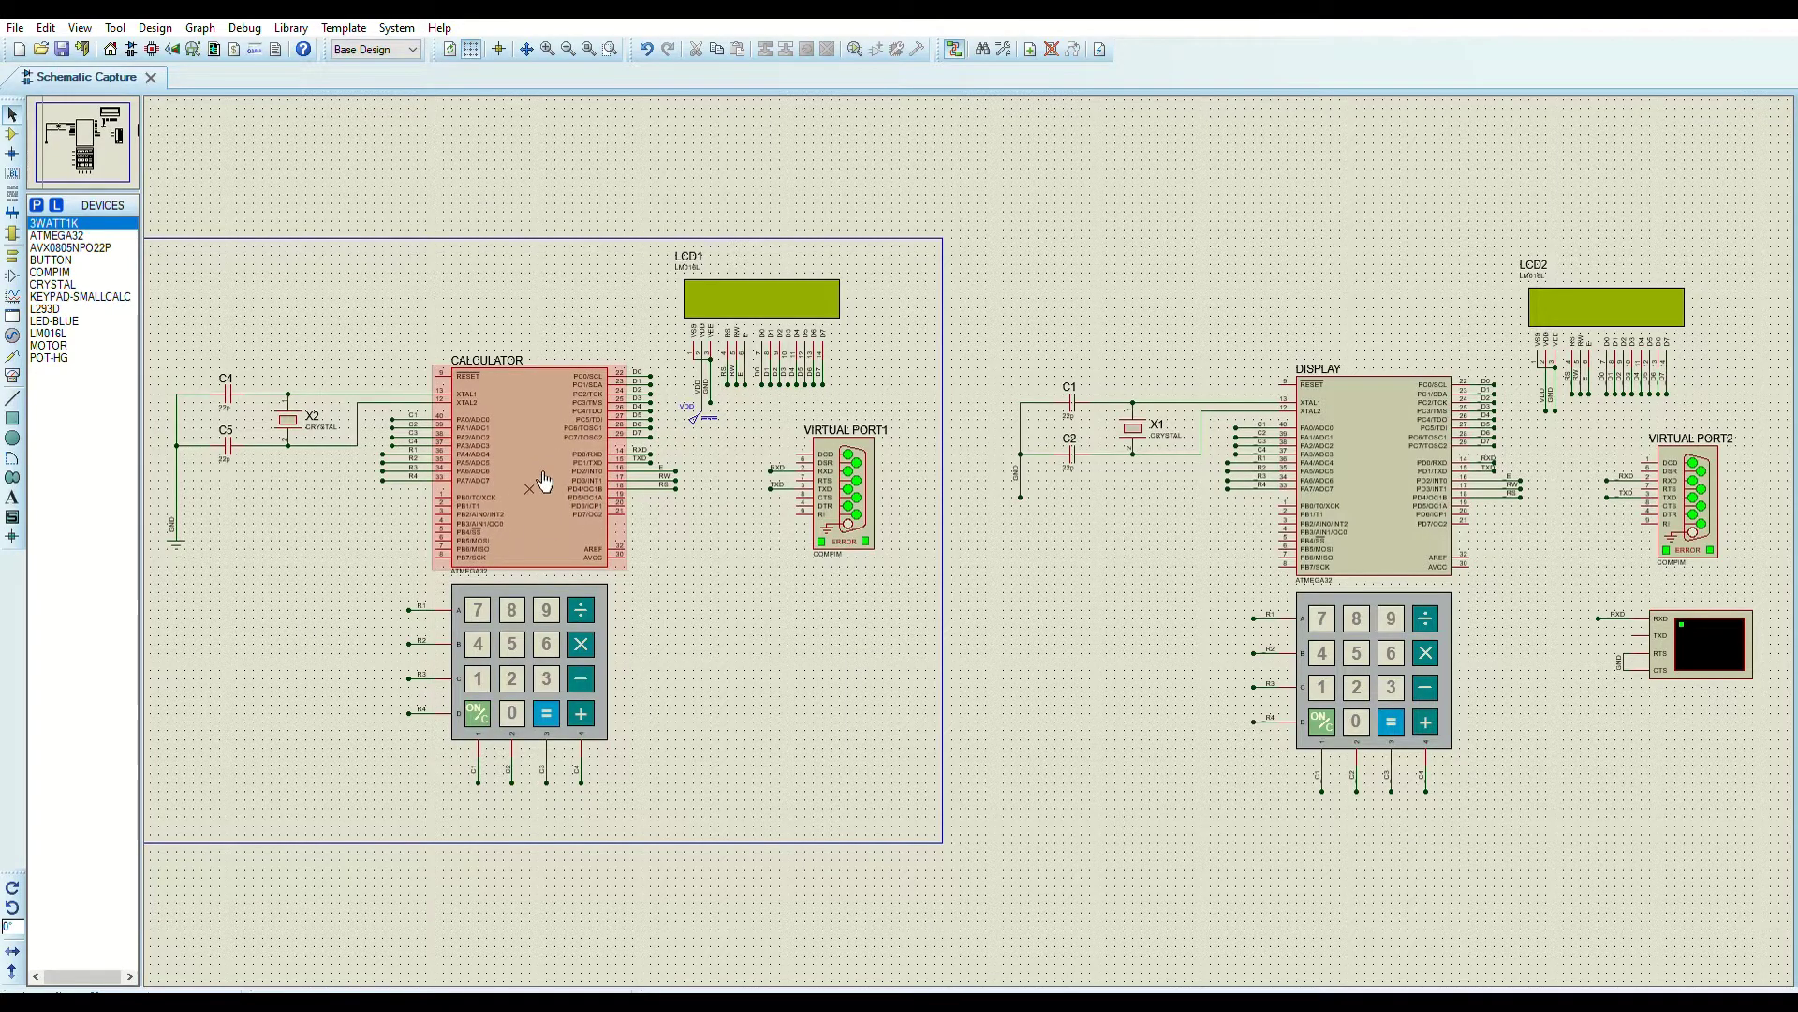
{"action": "left_click", "coordinate": [1420, 469]}
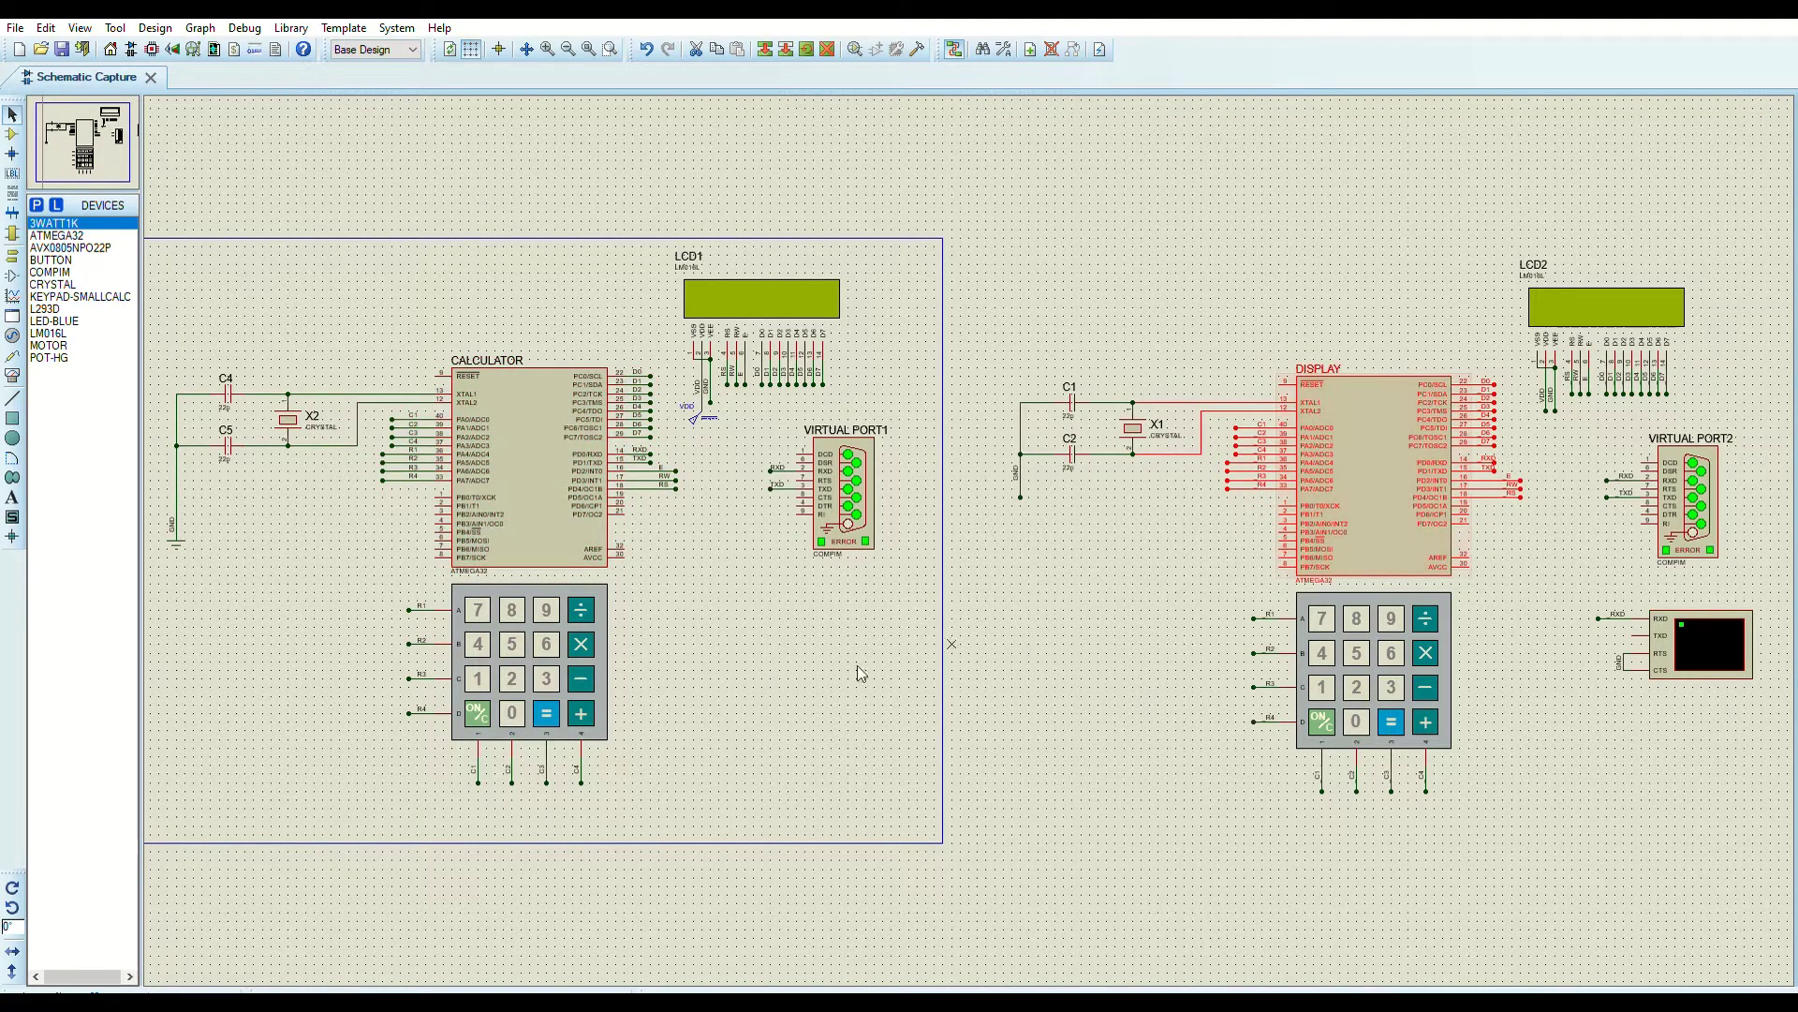
{"action": "left_click_drag", "start_coordinate": [158, 241], "coordinate": [947, 821]}
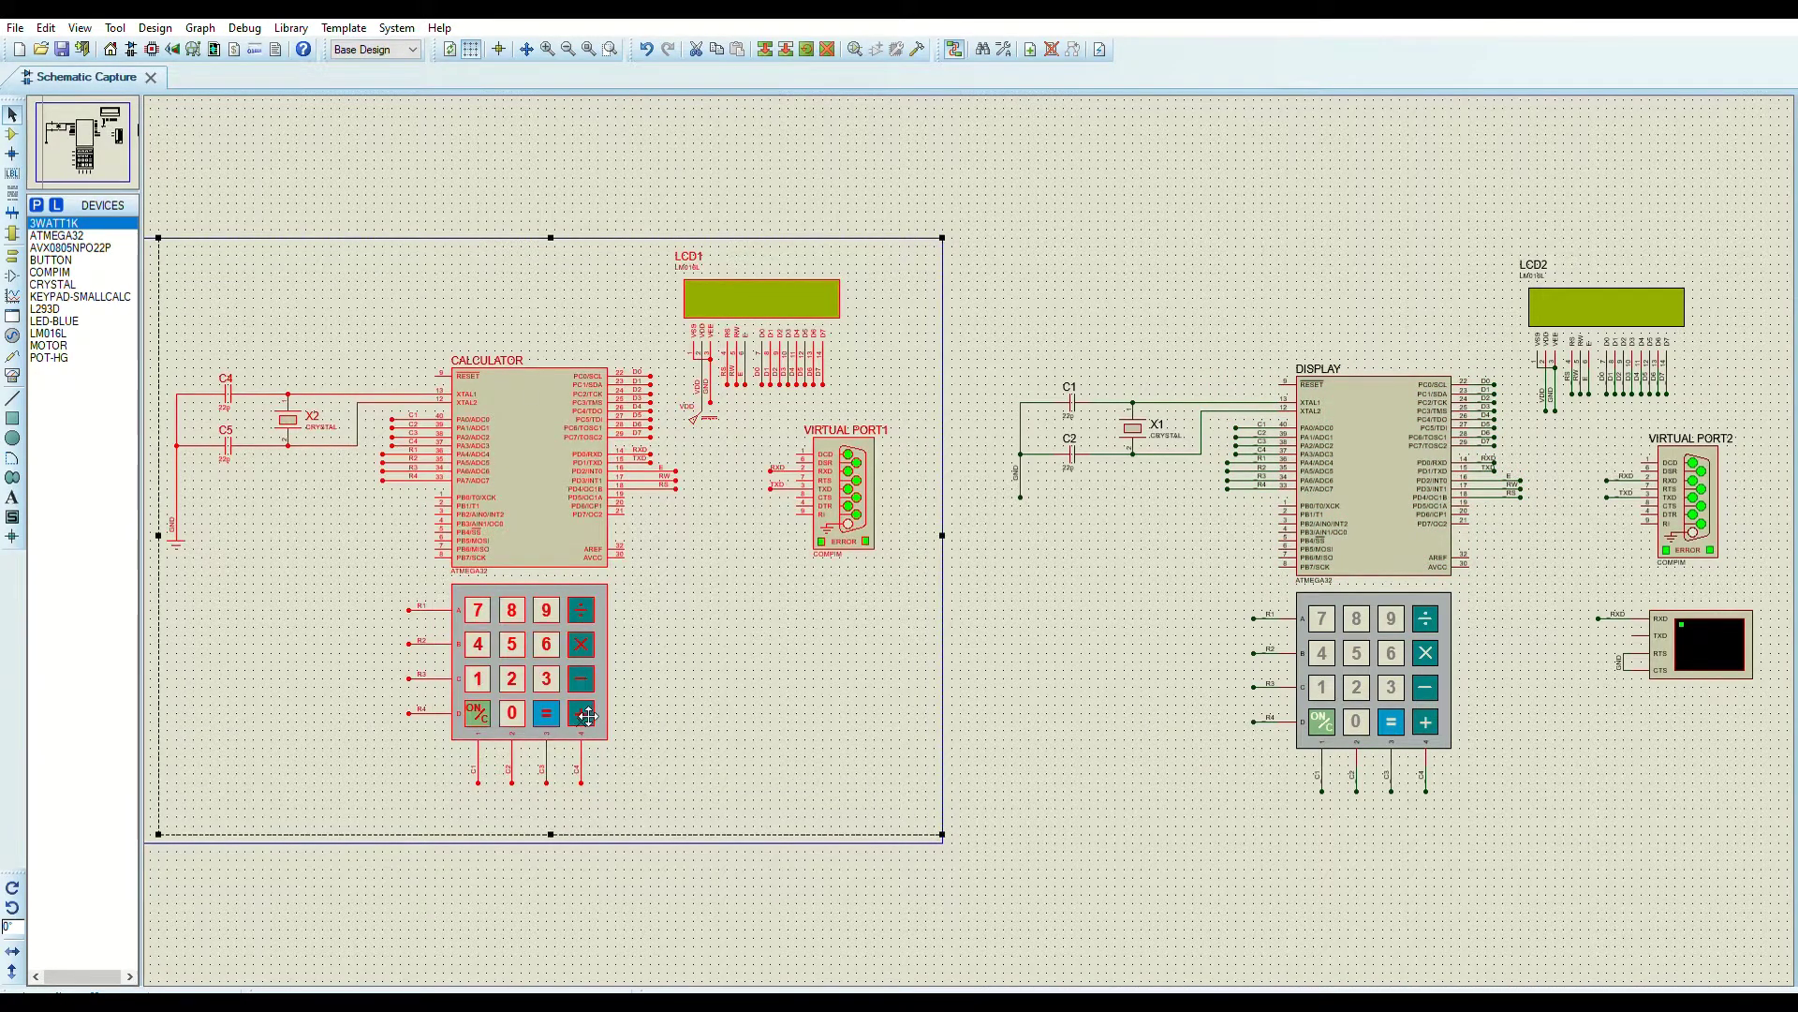
{"action": "left_click", "coordinate": [905, 668]}
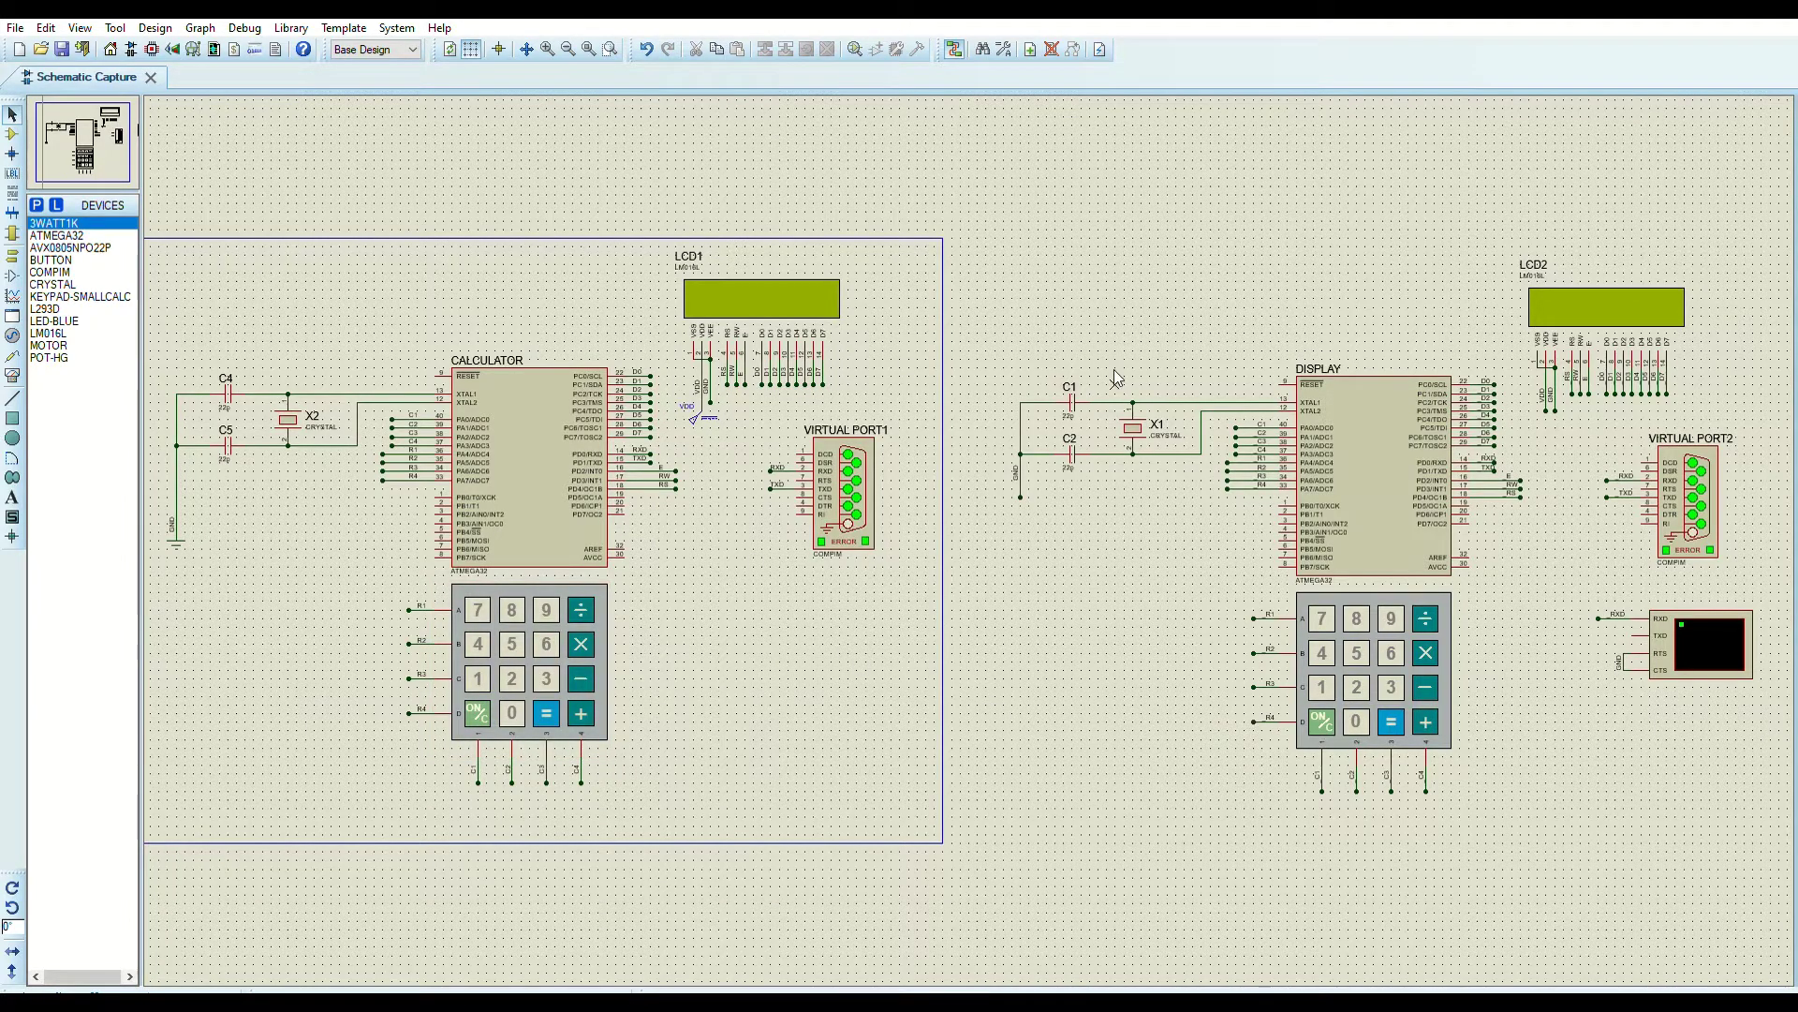
Select the DISPLAY circuit, CALCULATOR chip, LCD2 and keypad in turn, then clear the selection.
{"action": "left_click_drag", "start_coordinate": [978, 231], "coordinate": [1779, 830]}
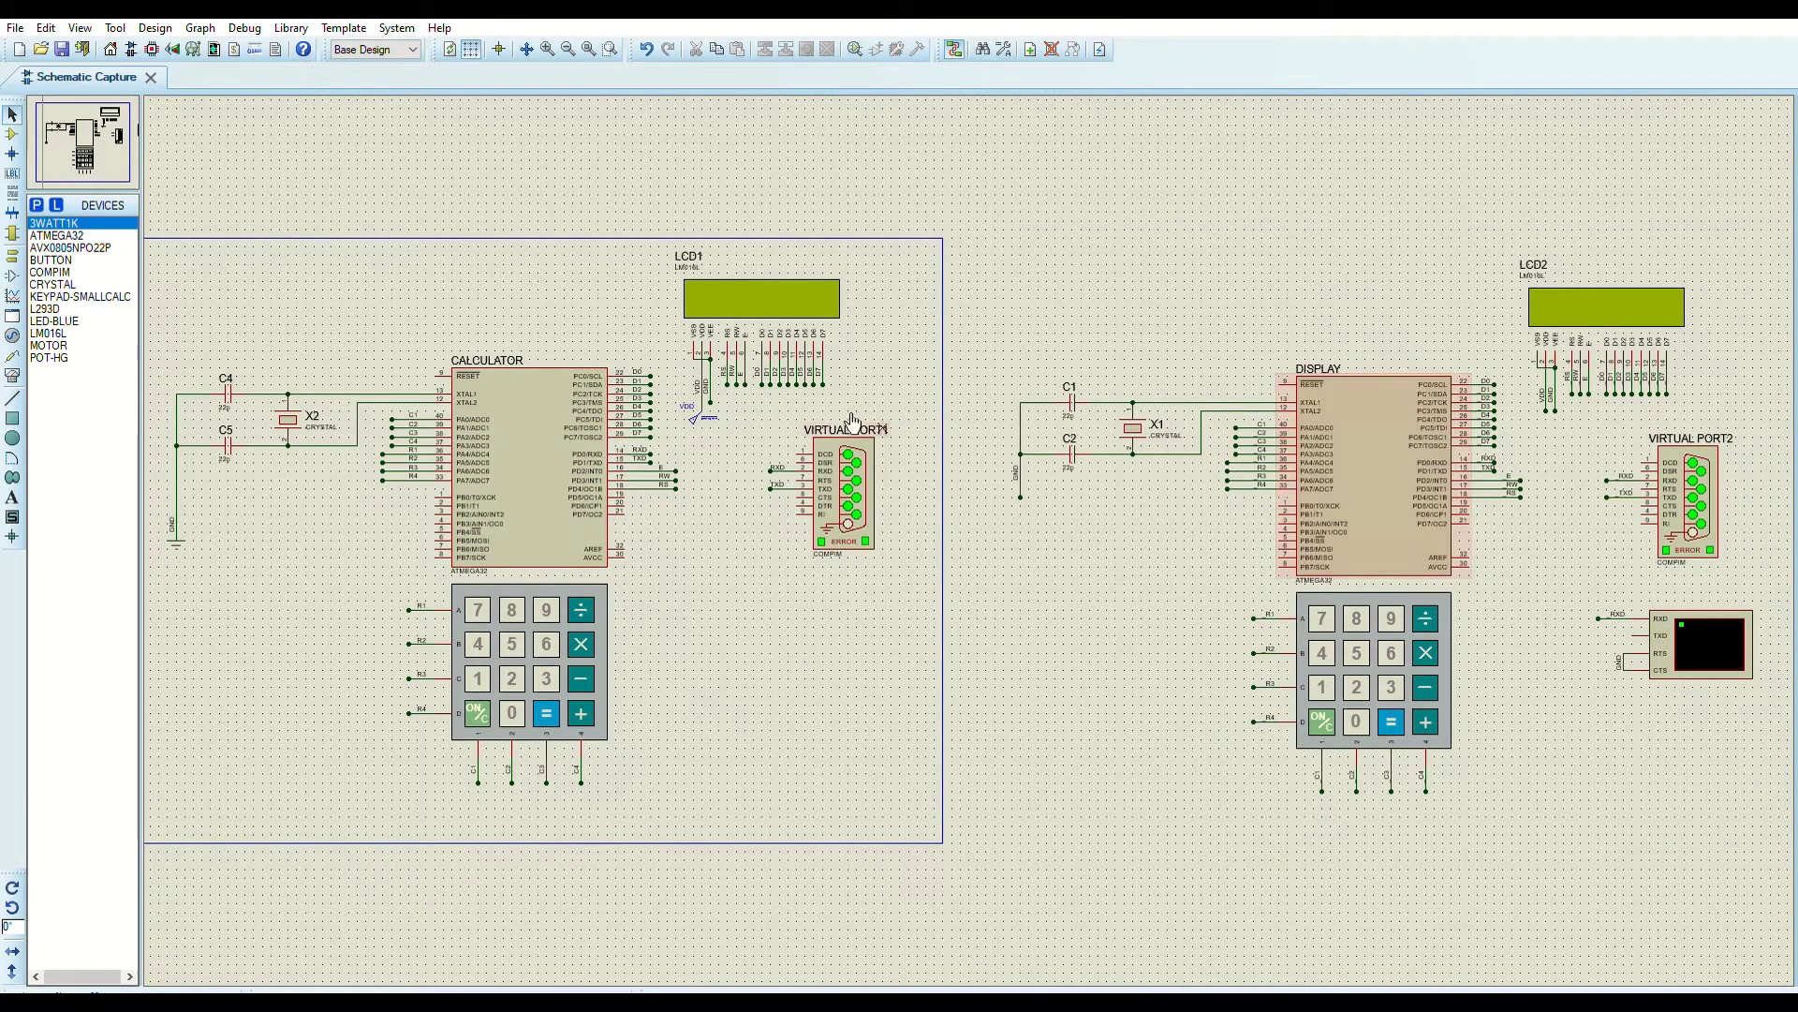
{"action": "left_click", "coordinate": [526, 446]}
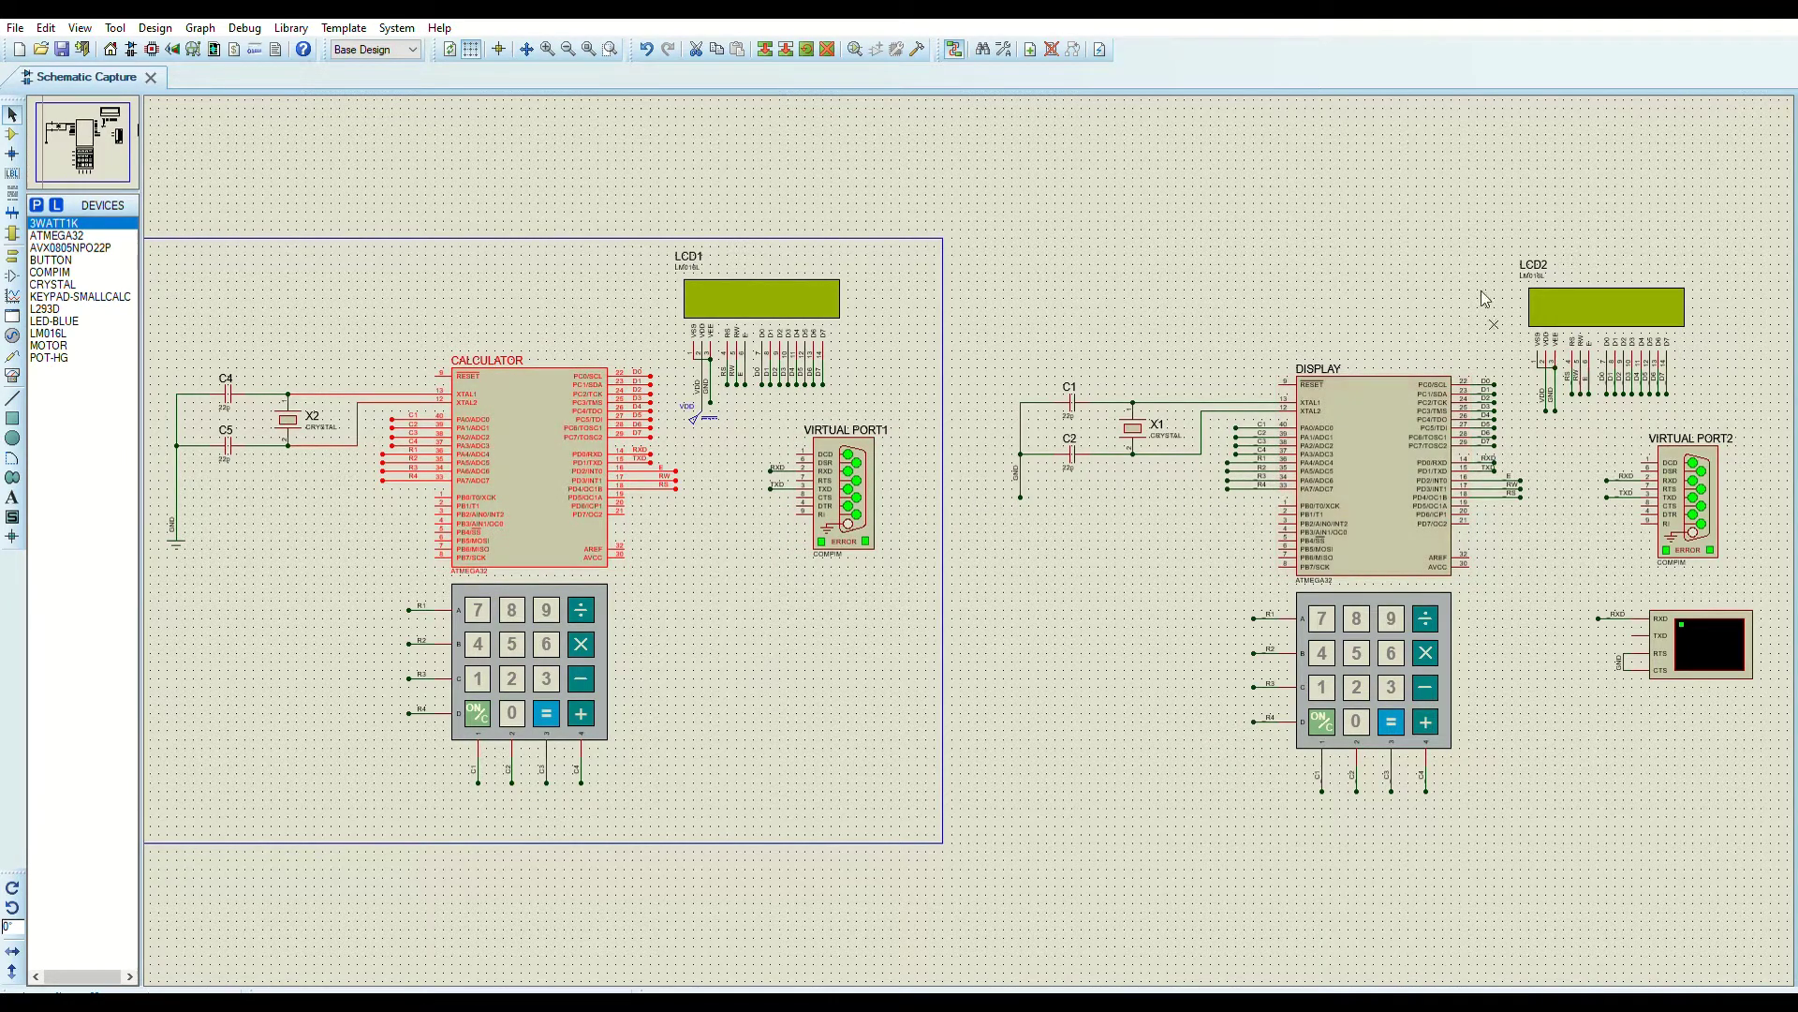
{"action": "left_click_drag", "start_coordinate": [1677, 342], "coordinate": [1765, 367]}
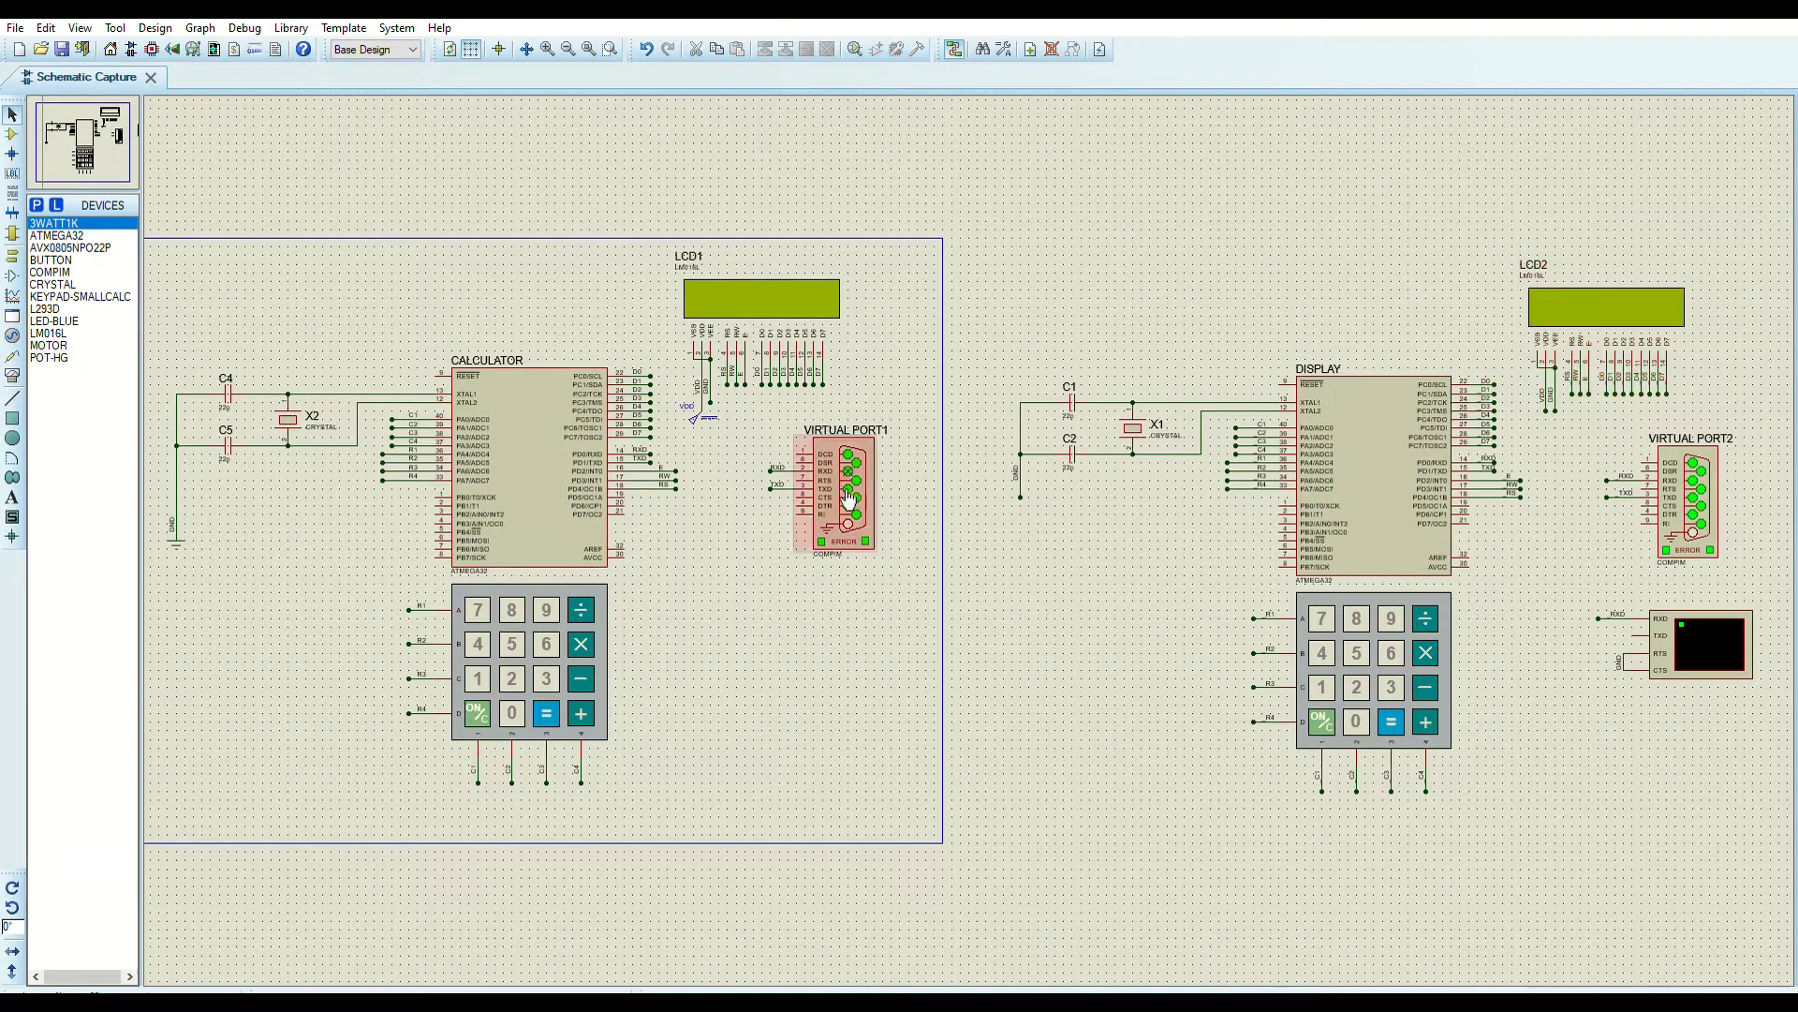
{"action": "left_click", "coordinate": [507, 627]}
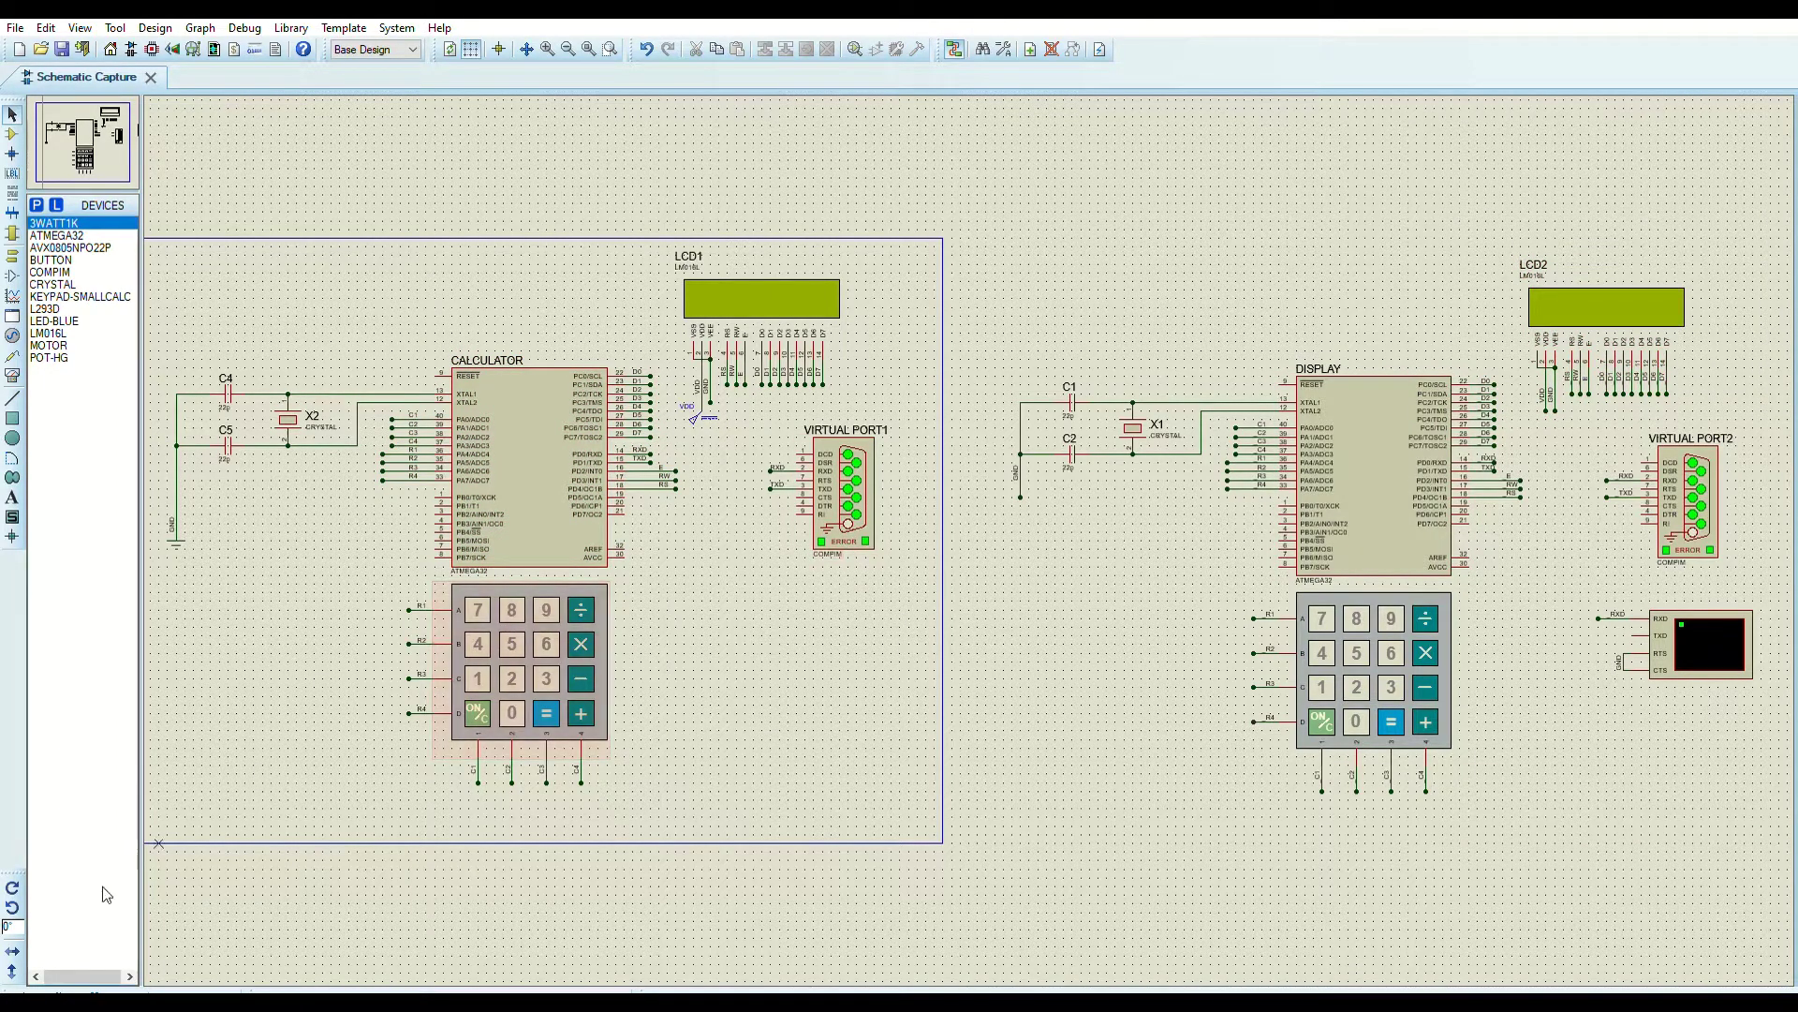
{"action": "left_click", "coordinate": [158, 843]}
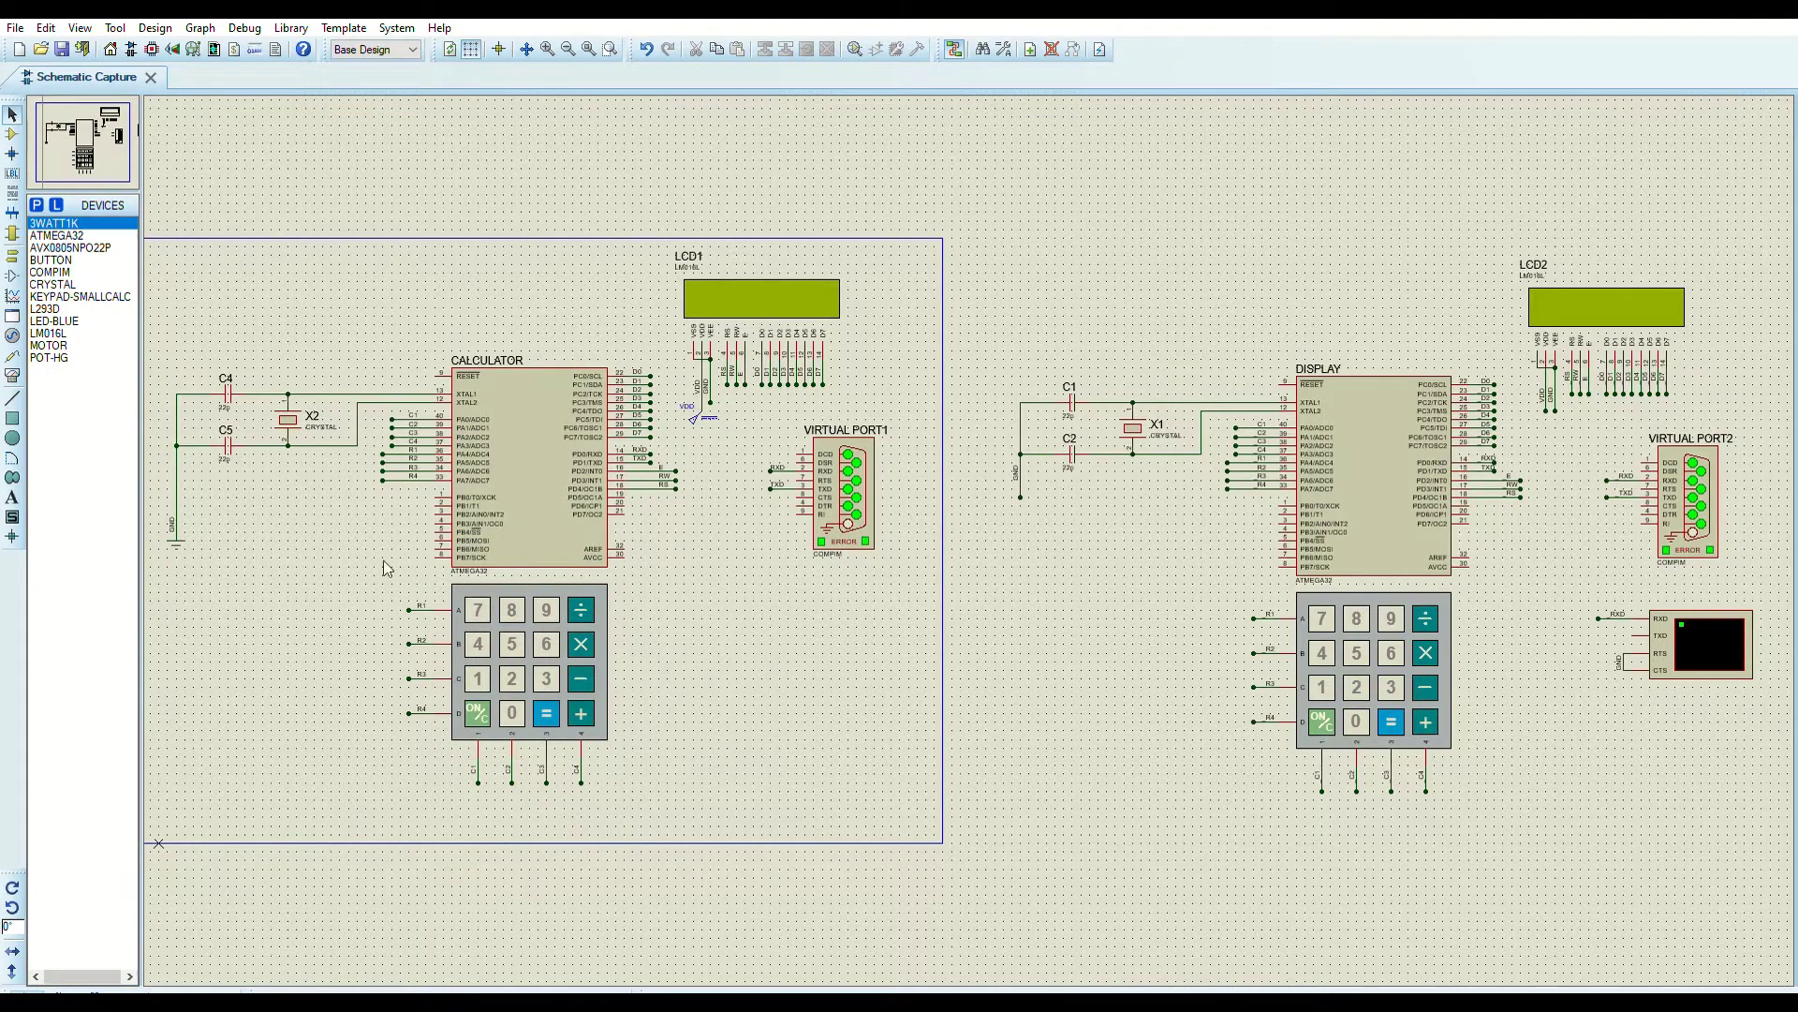
Fit the calculator in view, compute 1+2 to show 3, then begin a new entry with 5.
{"action": "left_click", "coordinate": [586, 47]}
{"action": "left_click", "coordinate": [920, 738]}
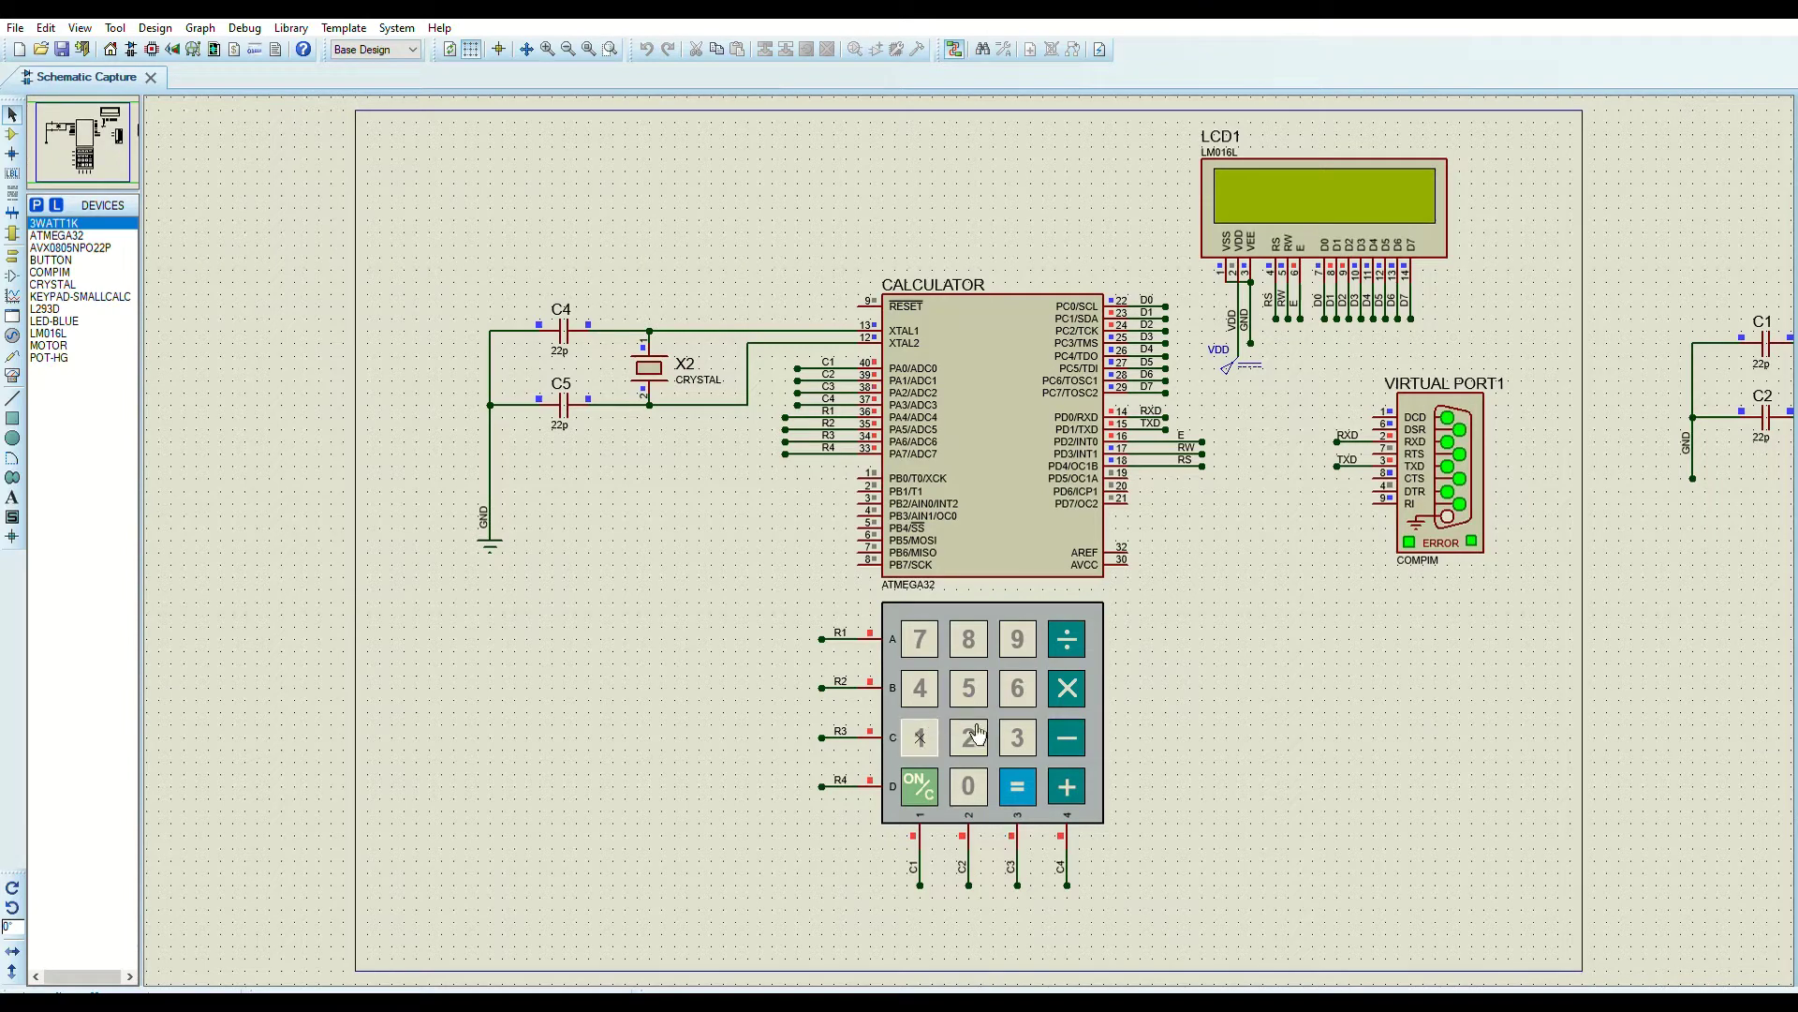
{"action": "left_click", "coordinate": [1079, 777]}
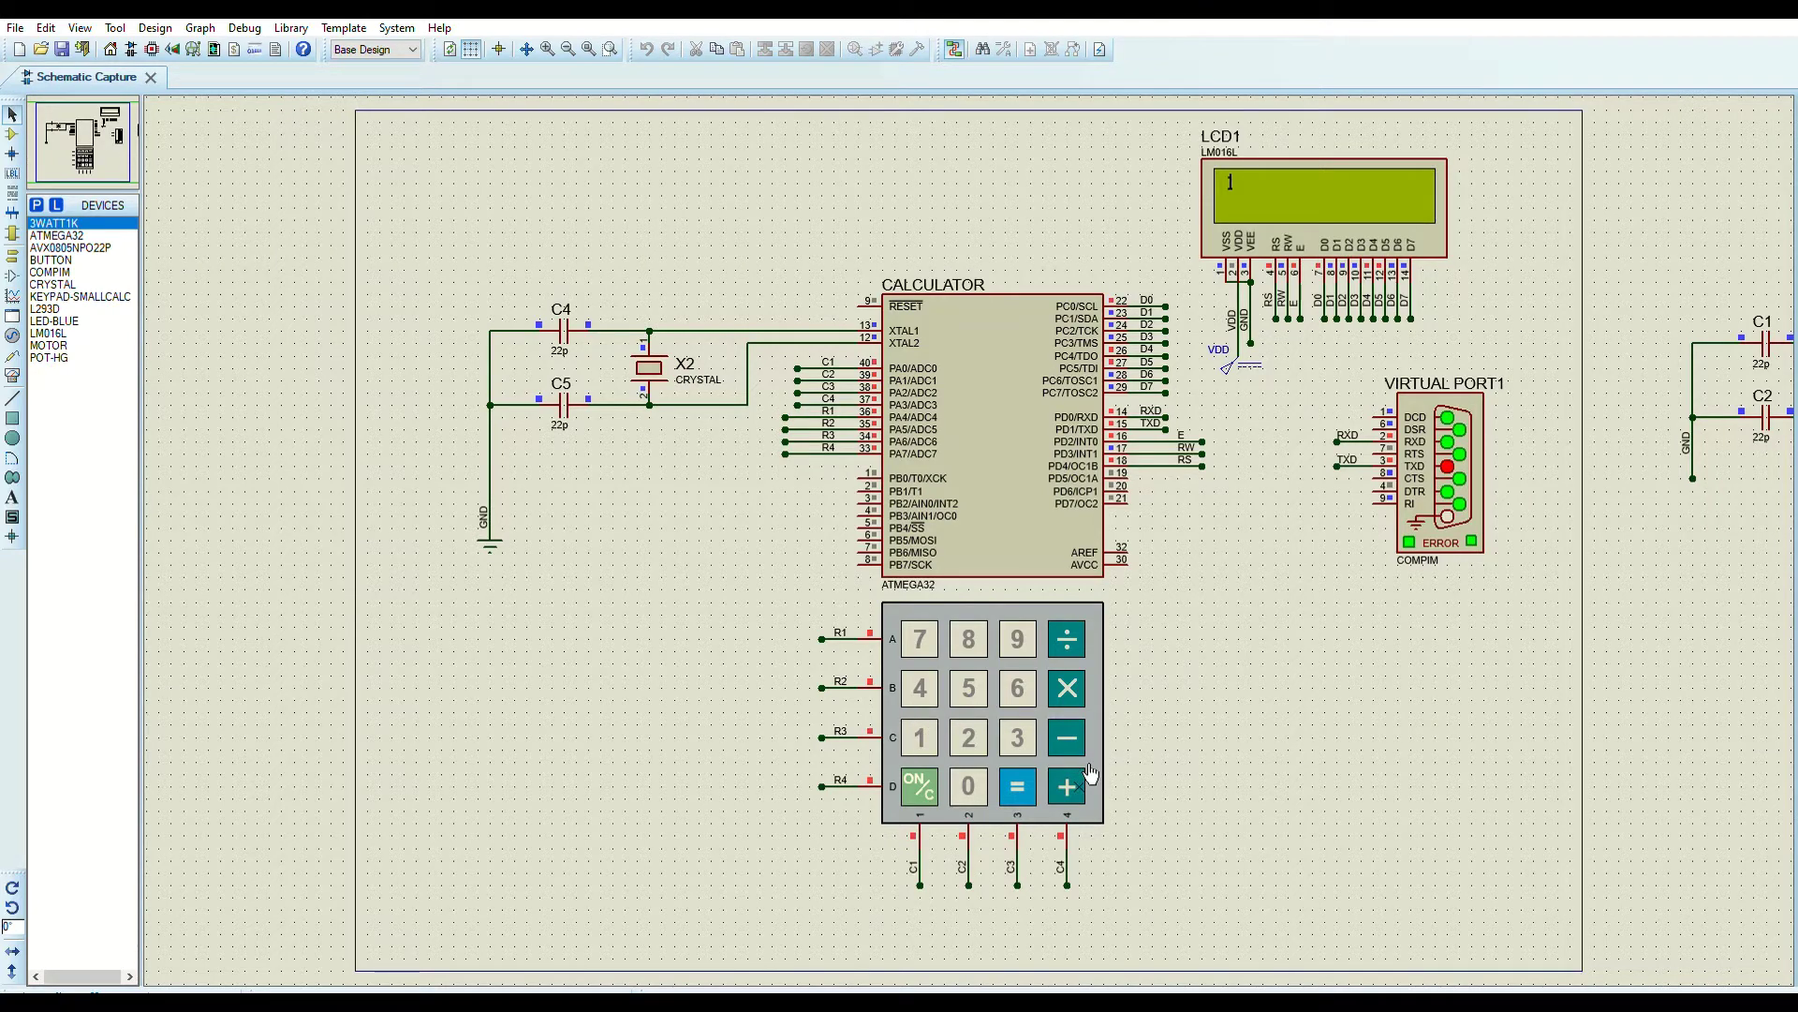
{"action": "left_click", "coordinate": [992, 732]}
{"action": "left_click", "coordinate": [1032, 782]}
{"action": "left_click", "coordinate": [970, 688]}
Complete 5−3 on the keypad and evaluate it.
{"action": "left_click", "coordinate": [1073, 725]}
{"action": "left_click", "coordinate": [1019, 738]}
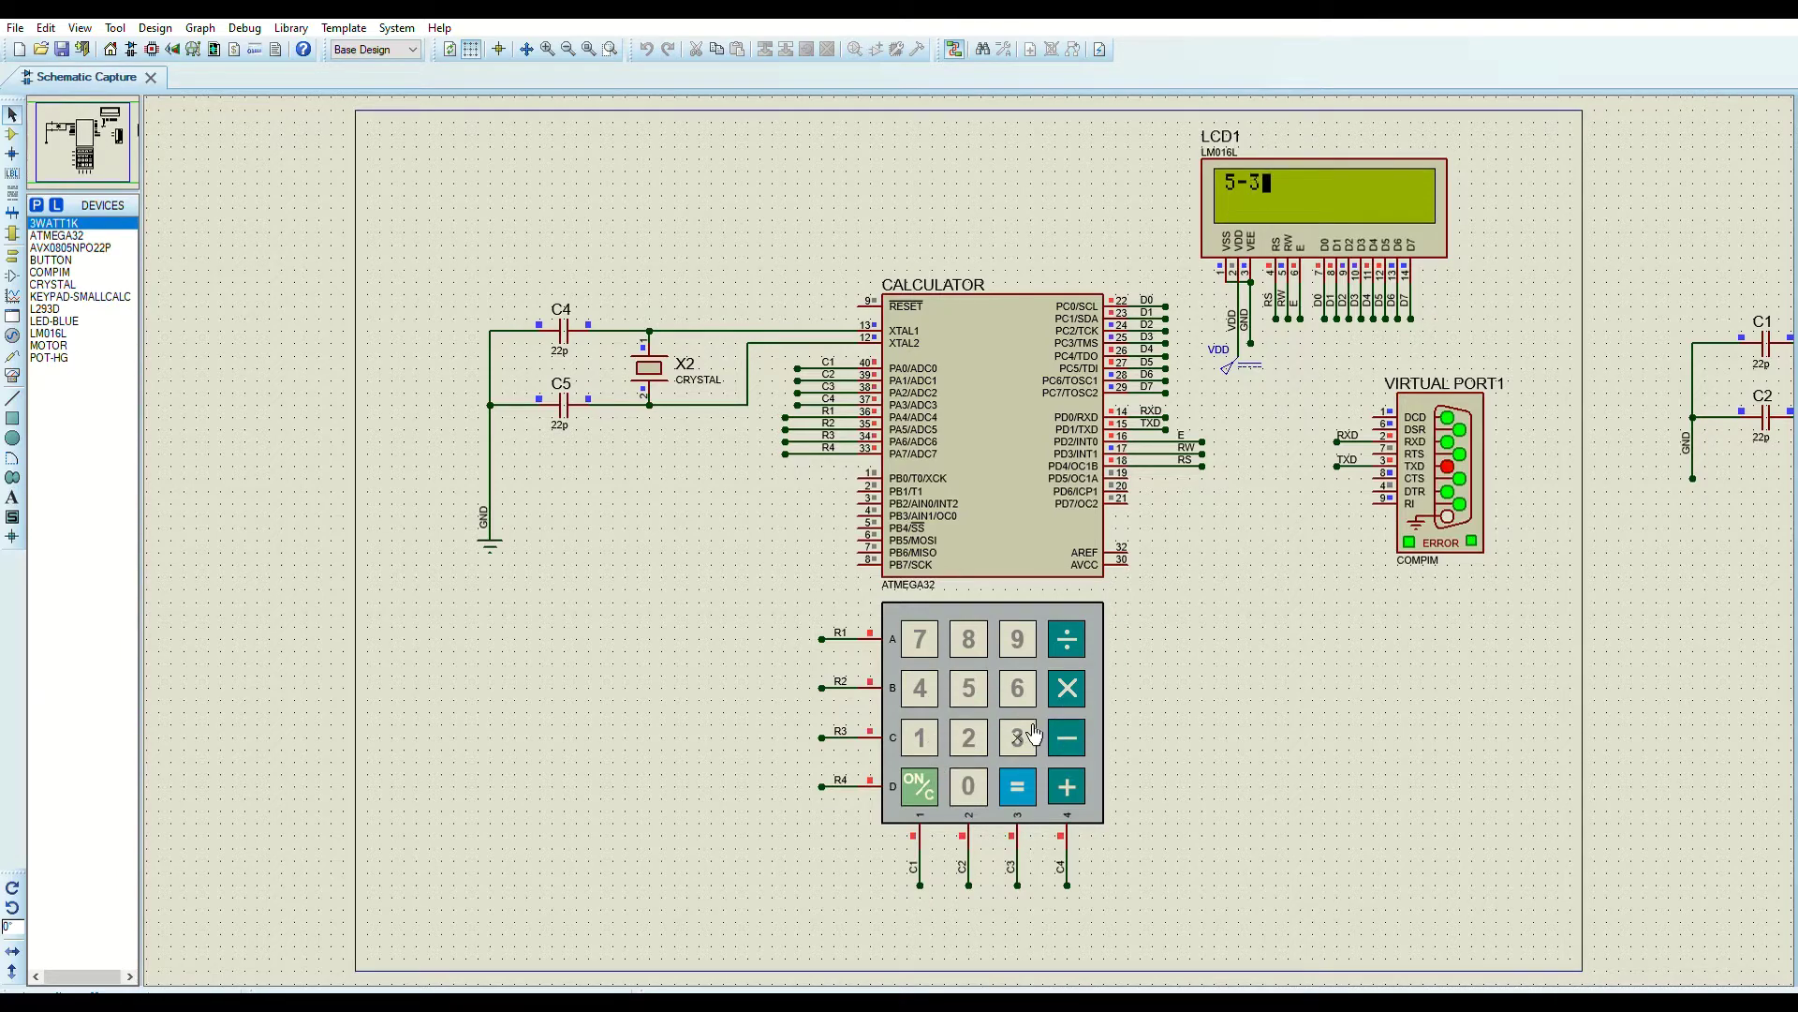
{"action": "left_click", "coordinate": [1038, 785]}
Compute 8÷4, then finish and evaluate 35+8−2×6/4 to show 40.
{"action": "left_click", "coordinate": [976, 630]}
{"action": "left_click", "coordinate": [925, 689]}
{"action": "left_click", "coordinate": [1034, 773]}
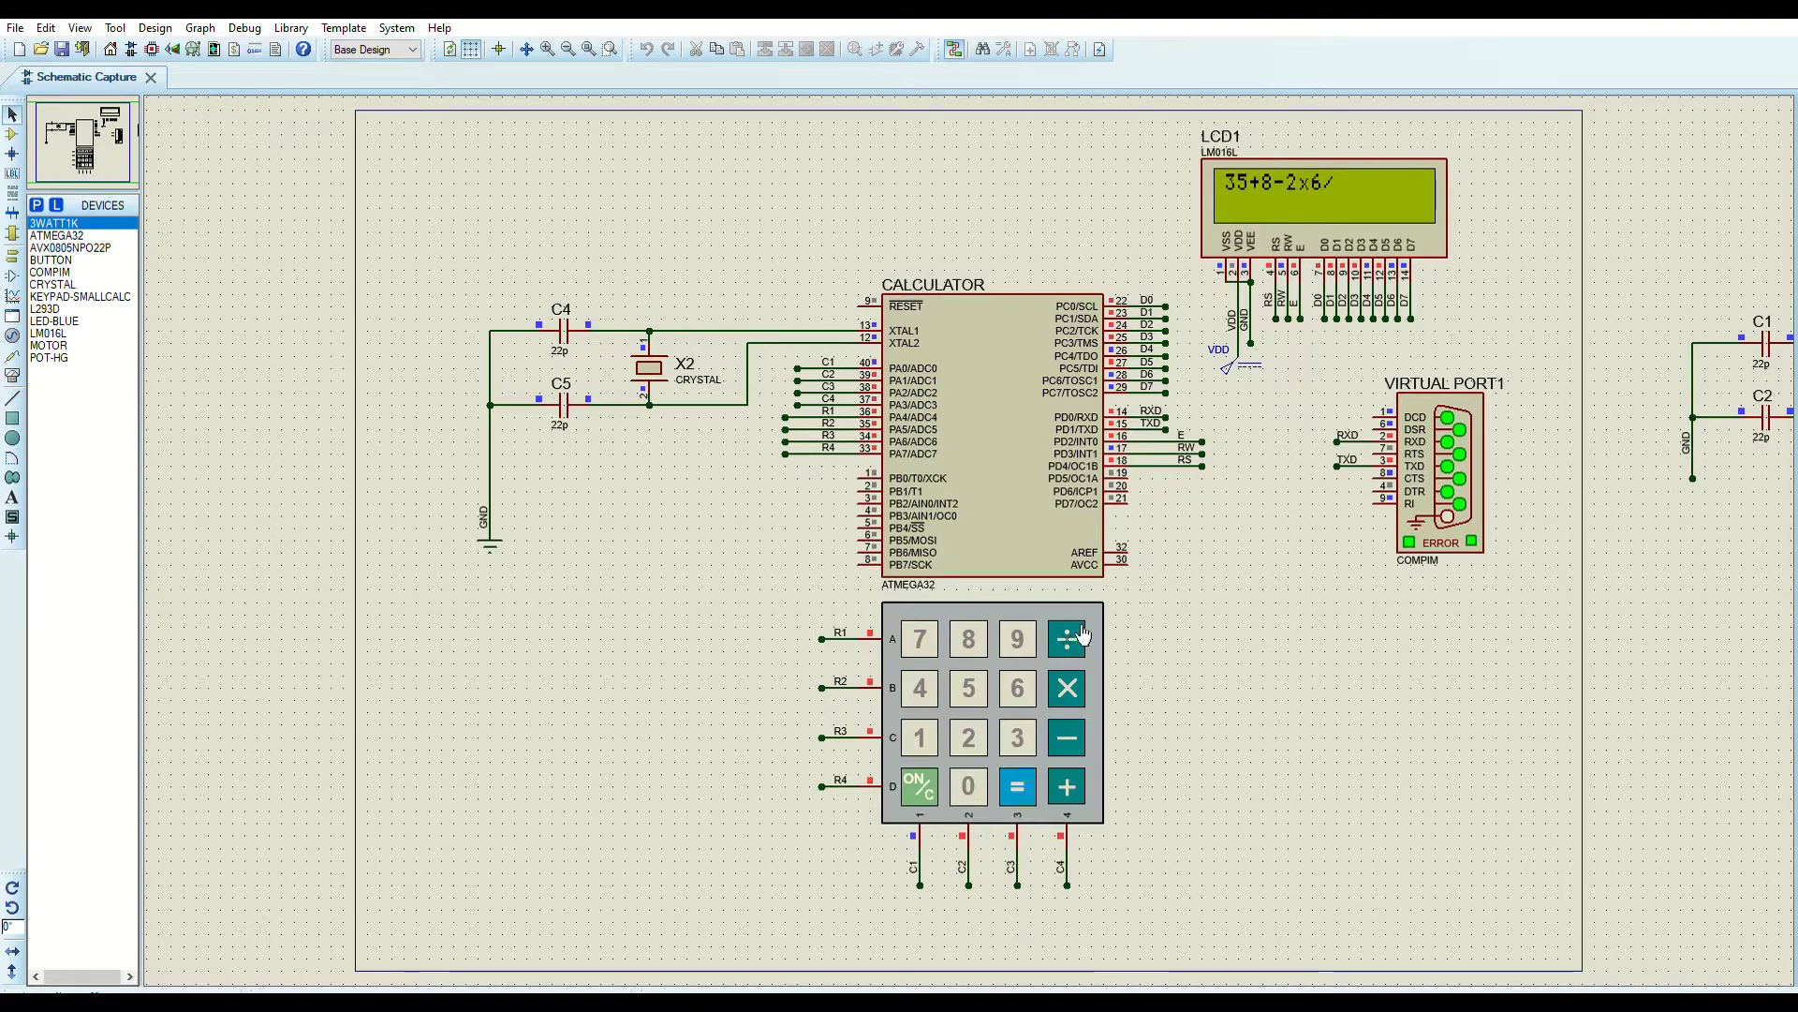
{"action": "left_click", "coordinate": [925, 682]}
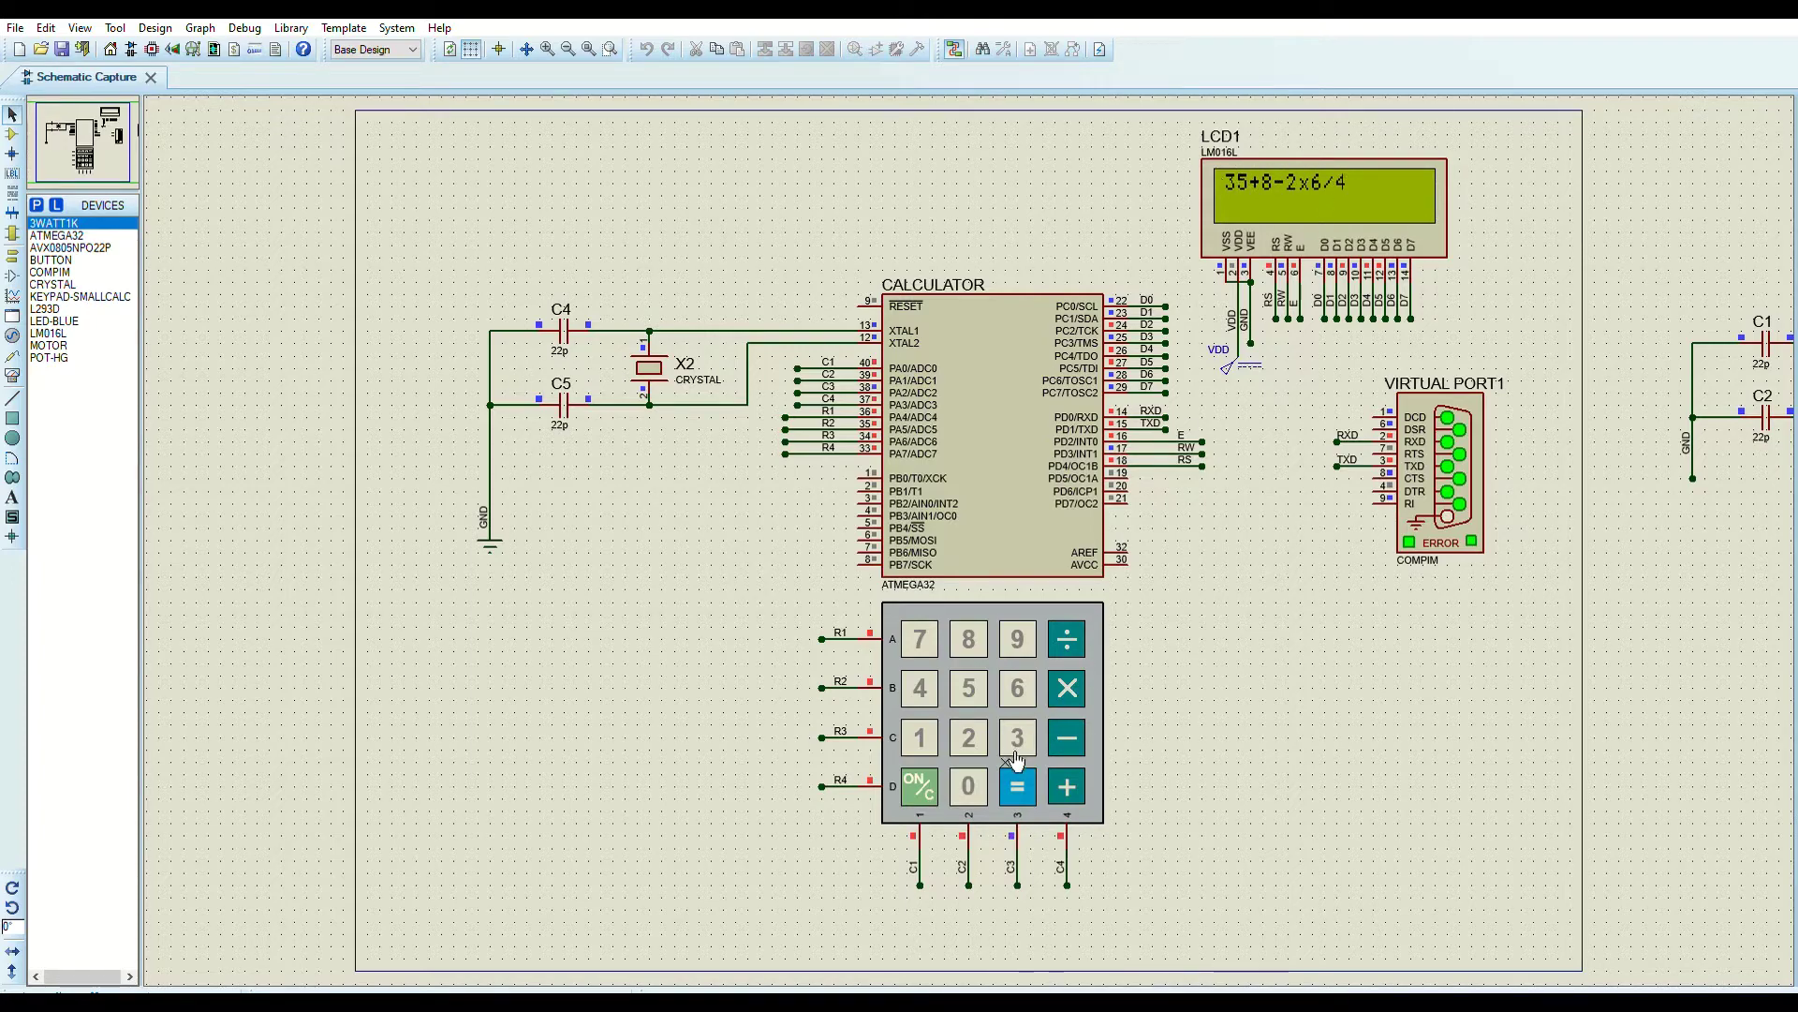
{"action": "left_click", "coordinate": [1017, 786]}
Compute −36+6 on the calculator keypad.
{"action": "left_click", "coordinate": [1077, 730]}
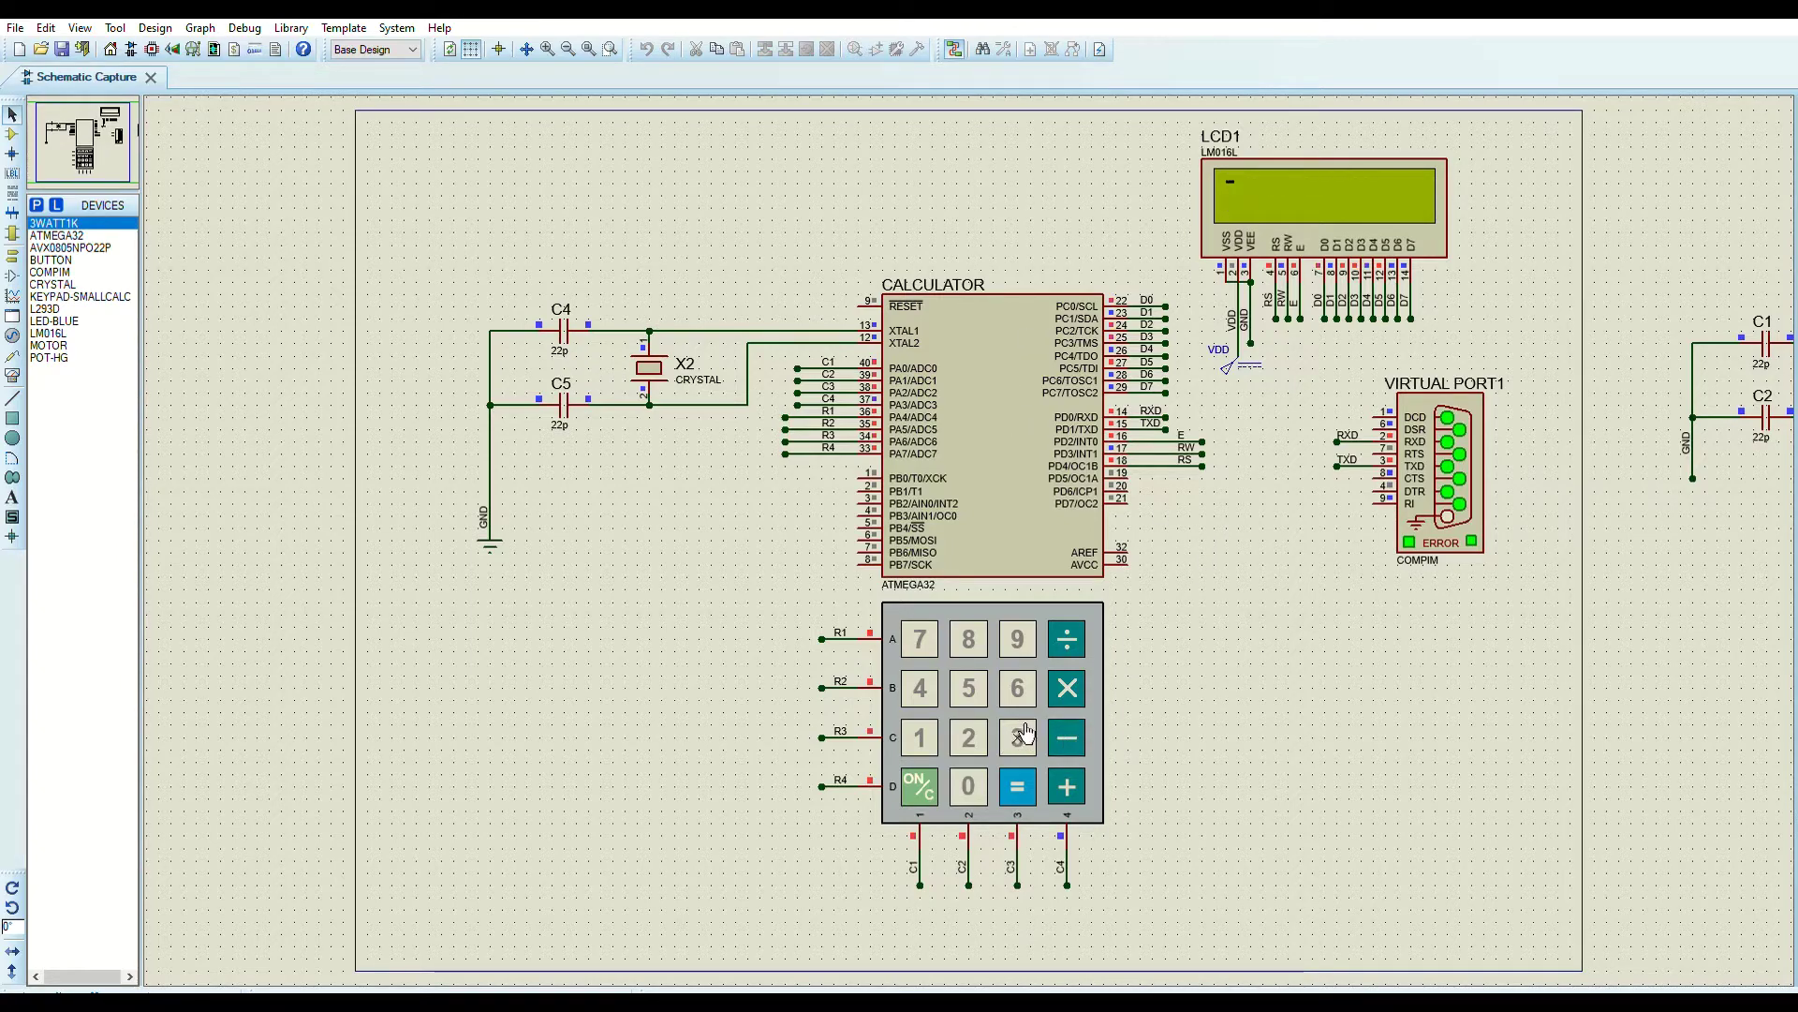
{"action": "left_click", "coordinate": [1026, 733]}
{"action": "left_click", "coordinate": [1038, 674]}
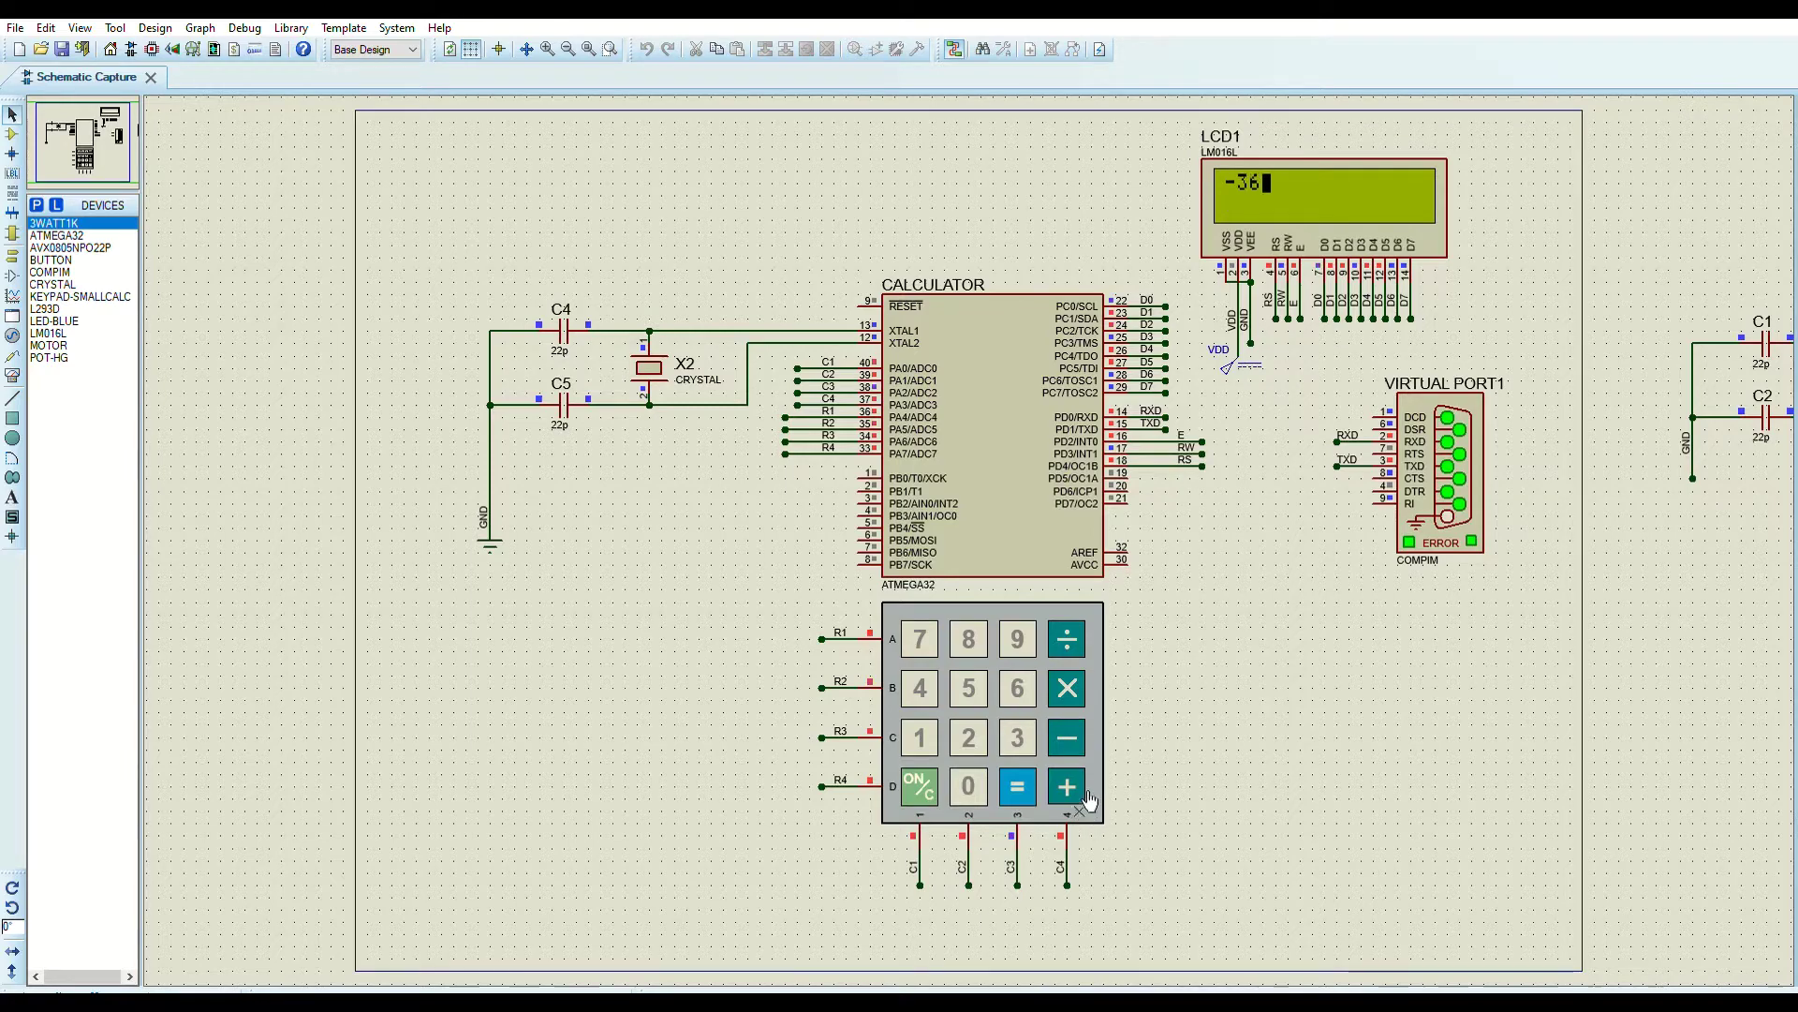
{"action": "left_click", "coordinate": [1082, 780]}
{"action": "left_click", "coordinate": [1027, 678]}
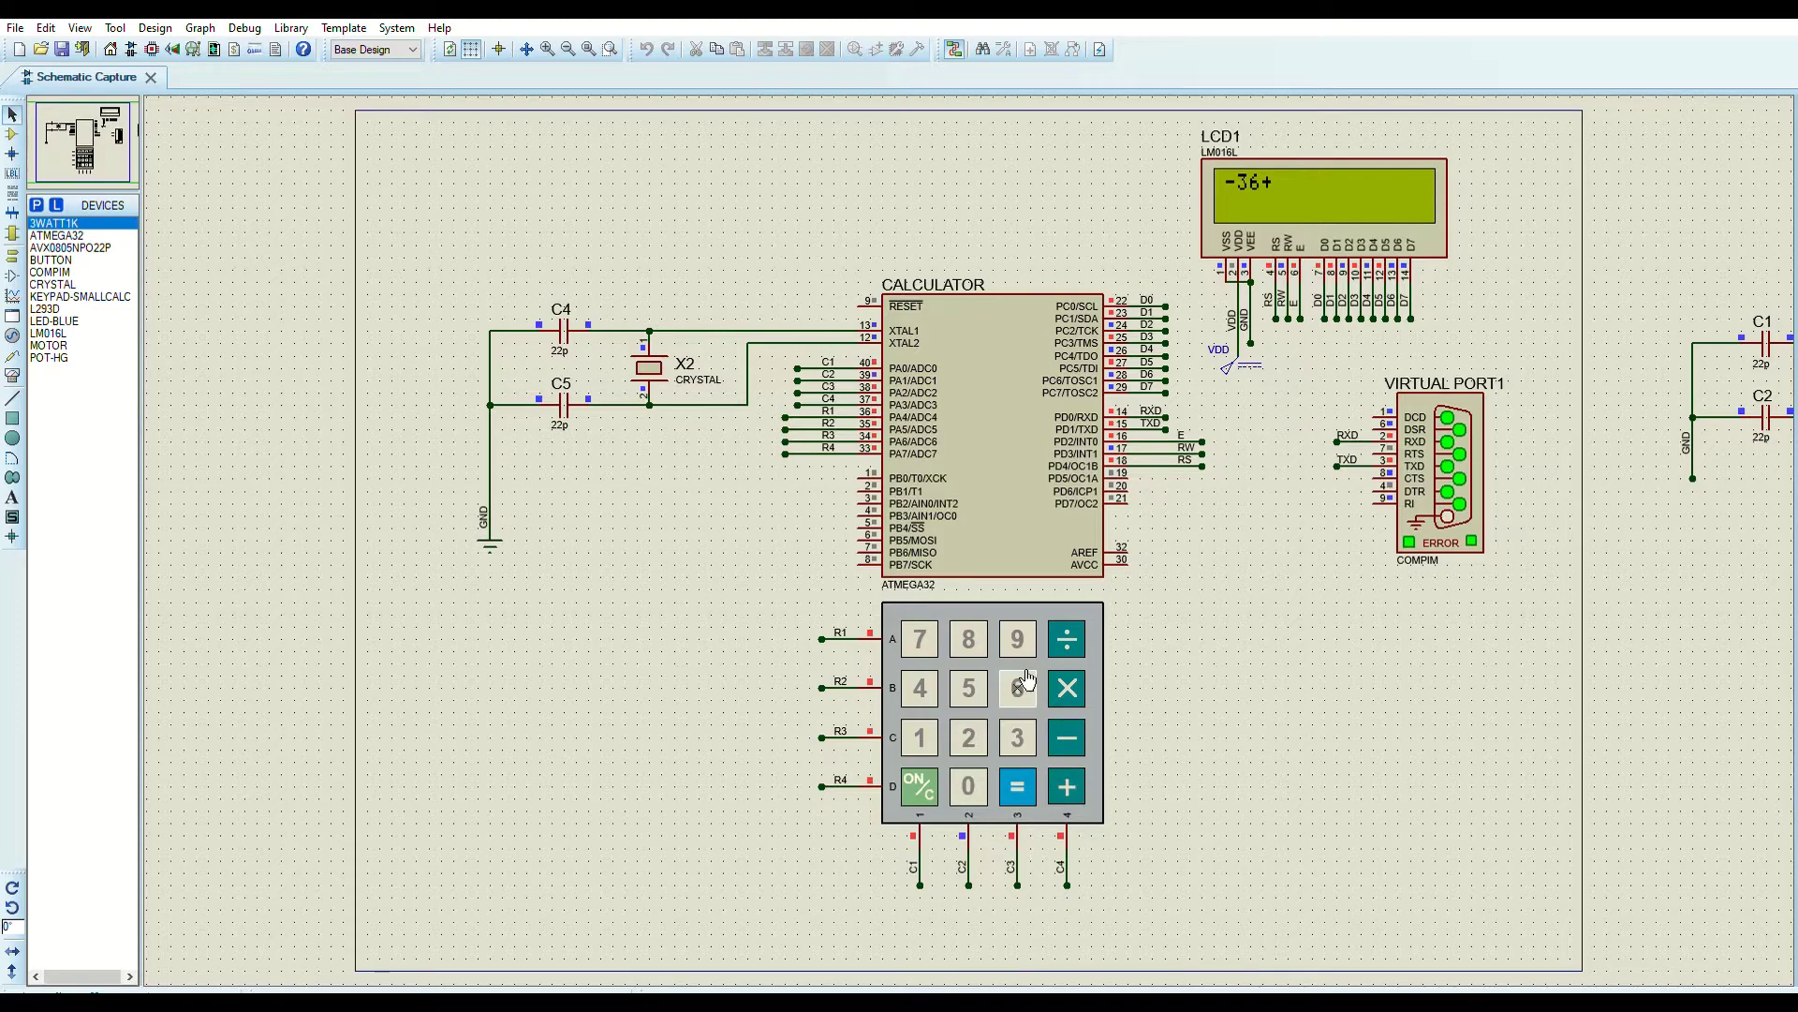
{"action": "left_click", "coordinate": [1028, 777]}
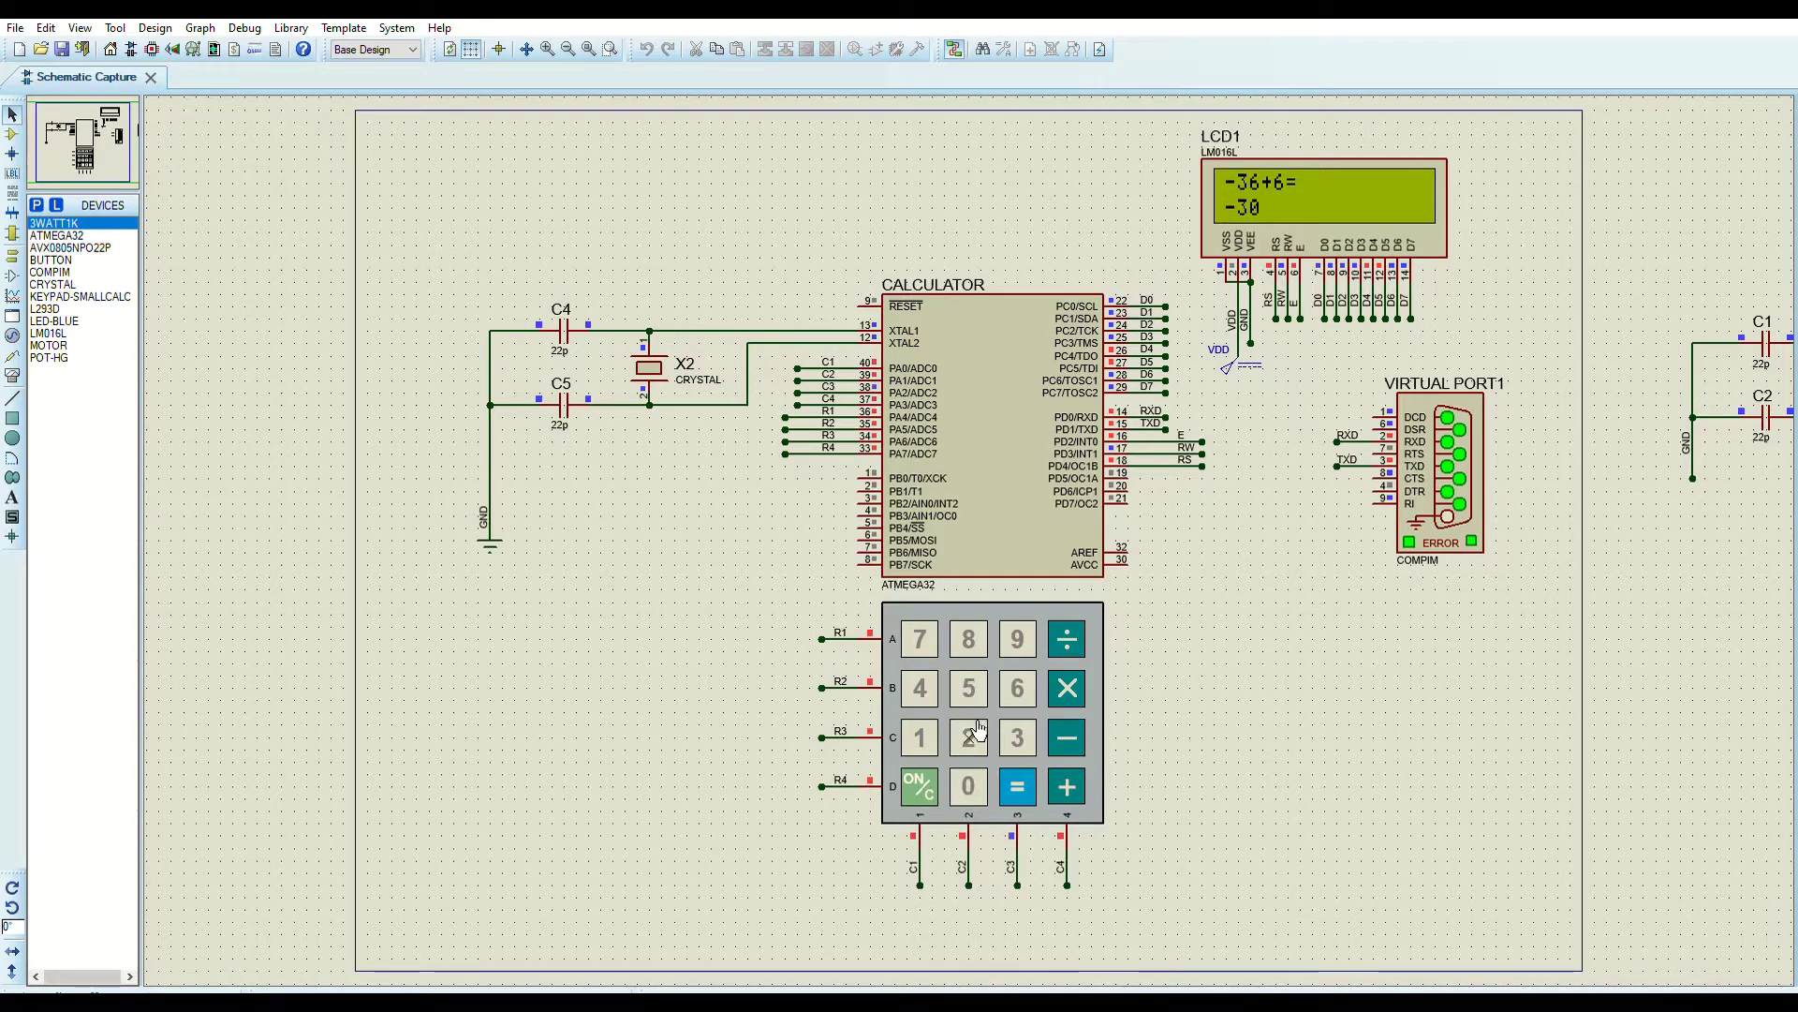
Evaluate 20+−9 and 20−−5 to test negative operands.
{"action": "left_click", "coordinate": [970, 785]}
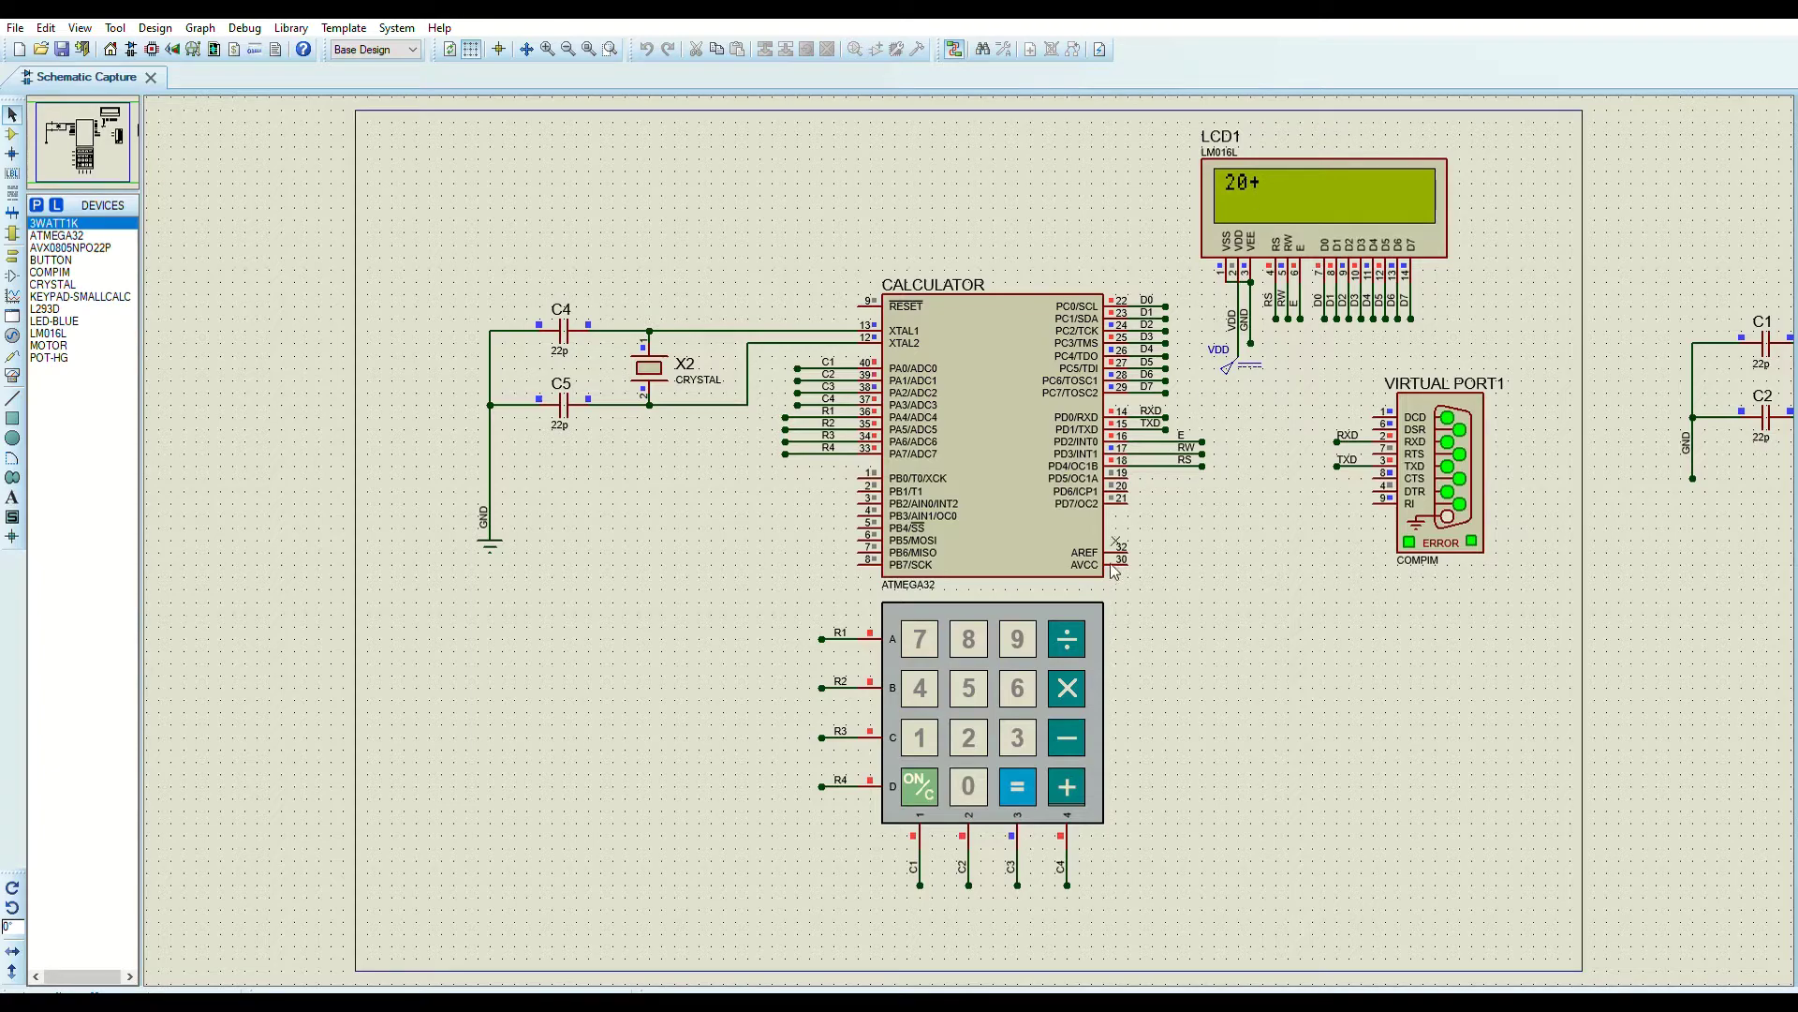
{"action": "left_click", "coordinate": [1068, 739]}
{"action": "left_click", "coordinate": [1030, 778]}
{"action": "left_click", "coordinate": [974, 783]}
{"action": "left_click", "coordinate": [1078, 739]}
{"action": "left_click", "coordinate": [970, 689]}
{"action": "left_click", "coordinate": [1037, 778]}
Evaluate 20×−−5 to get 100.
{"action": "left_click", "coordinate": [1077, 730]}
{"action": "left_click", "coordinate": [985, 676]}
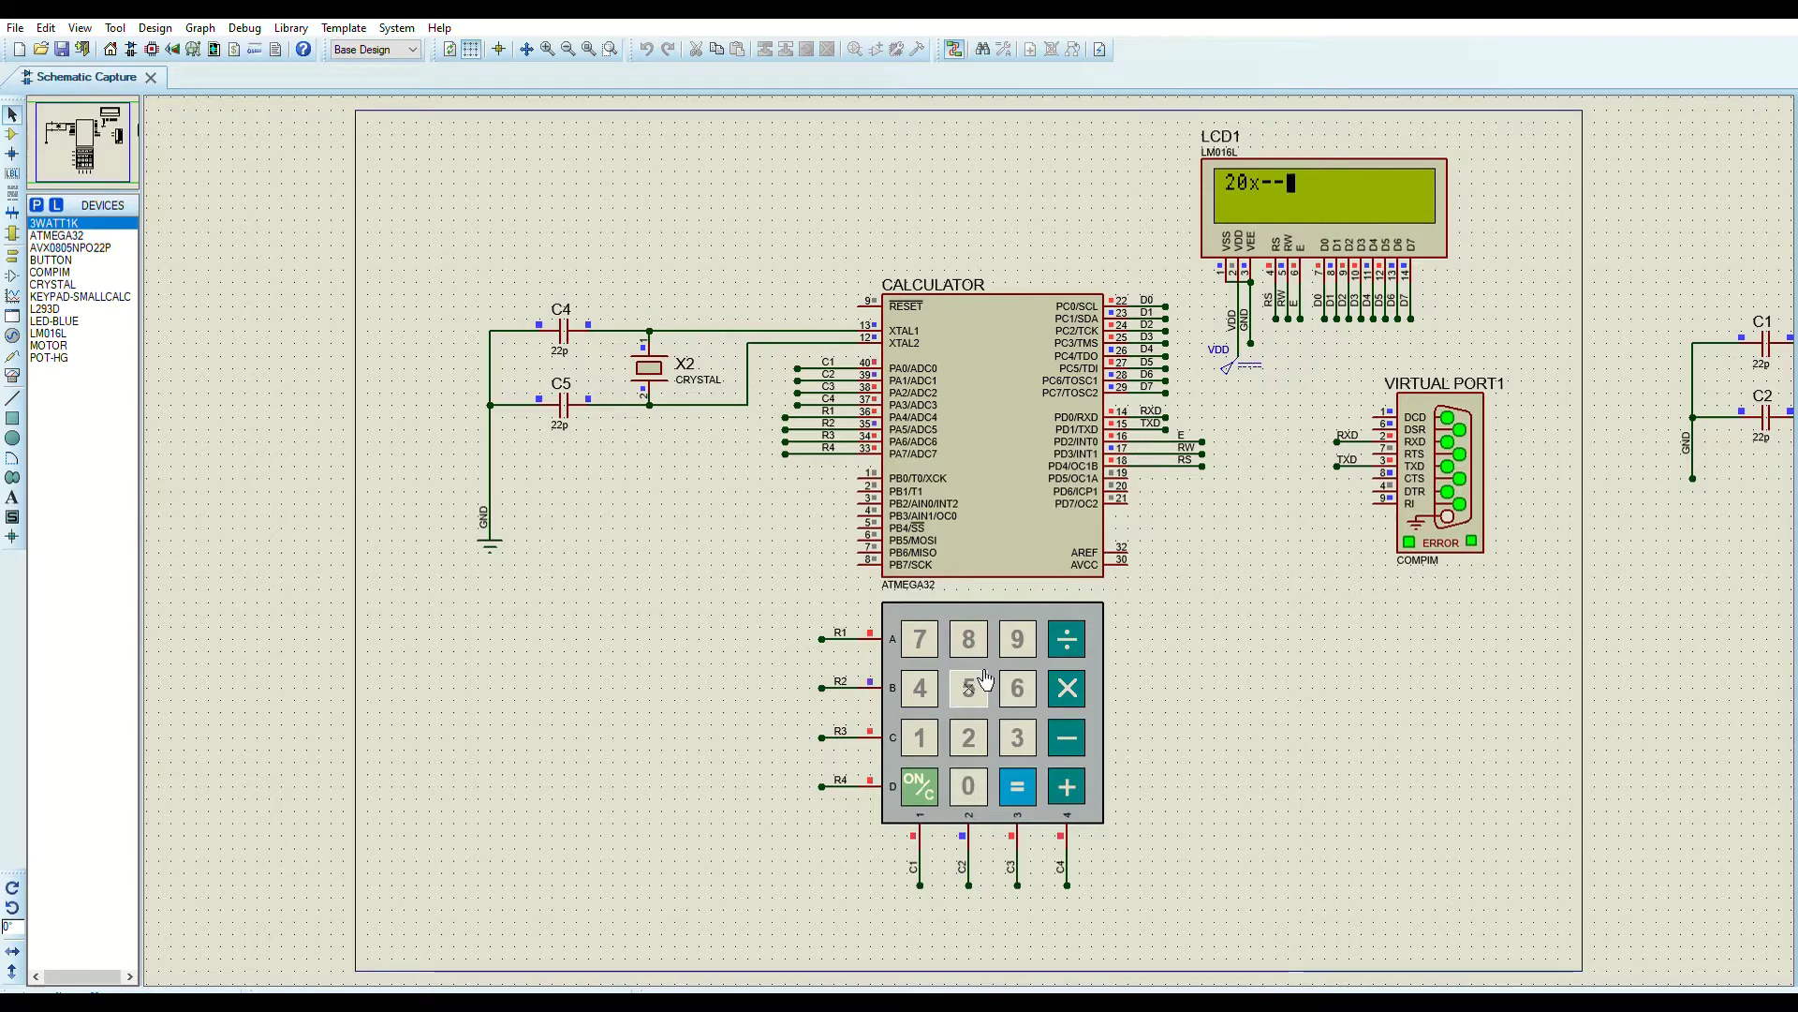
{"action": "left_click", "coordinate": [1024, 787]}
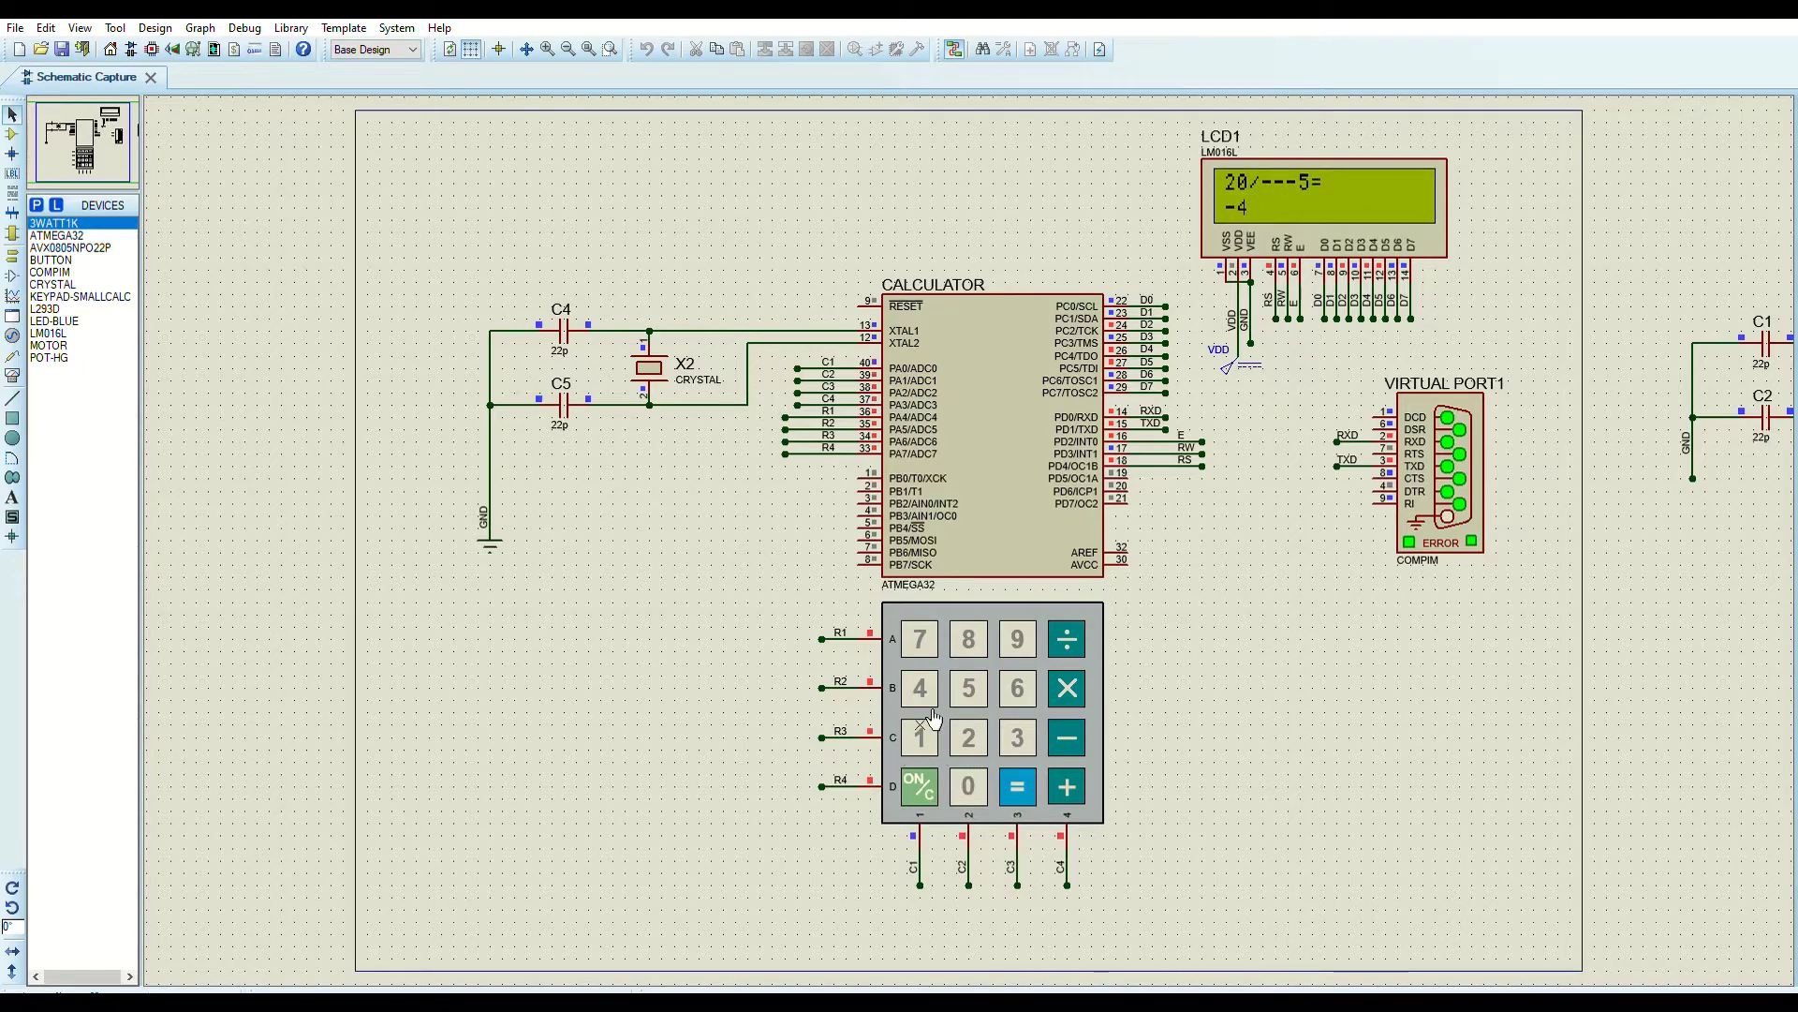
Key in the expression 20×3−6 on the calculator.
{"action": "left_click", "coordinate": [921, 776]}
{"action": "left_click", "coordinate": [972, 735]}
{"action": "left_click", "coordinate": [1017, 688]}
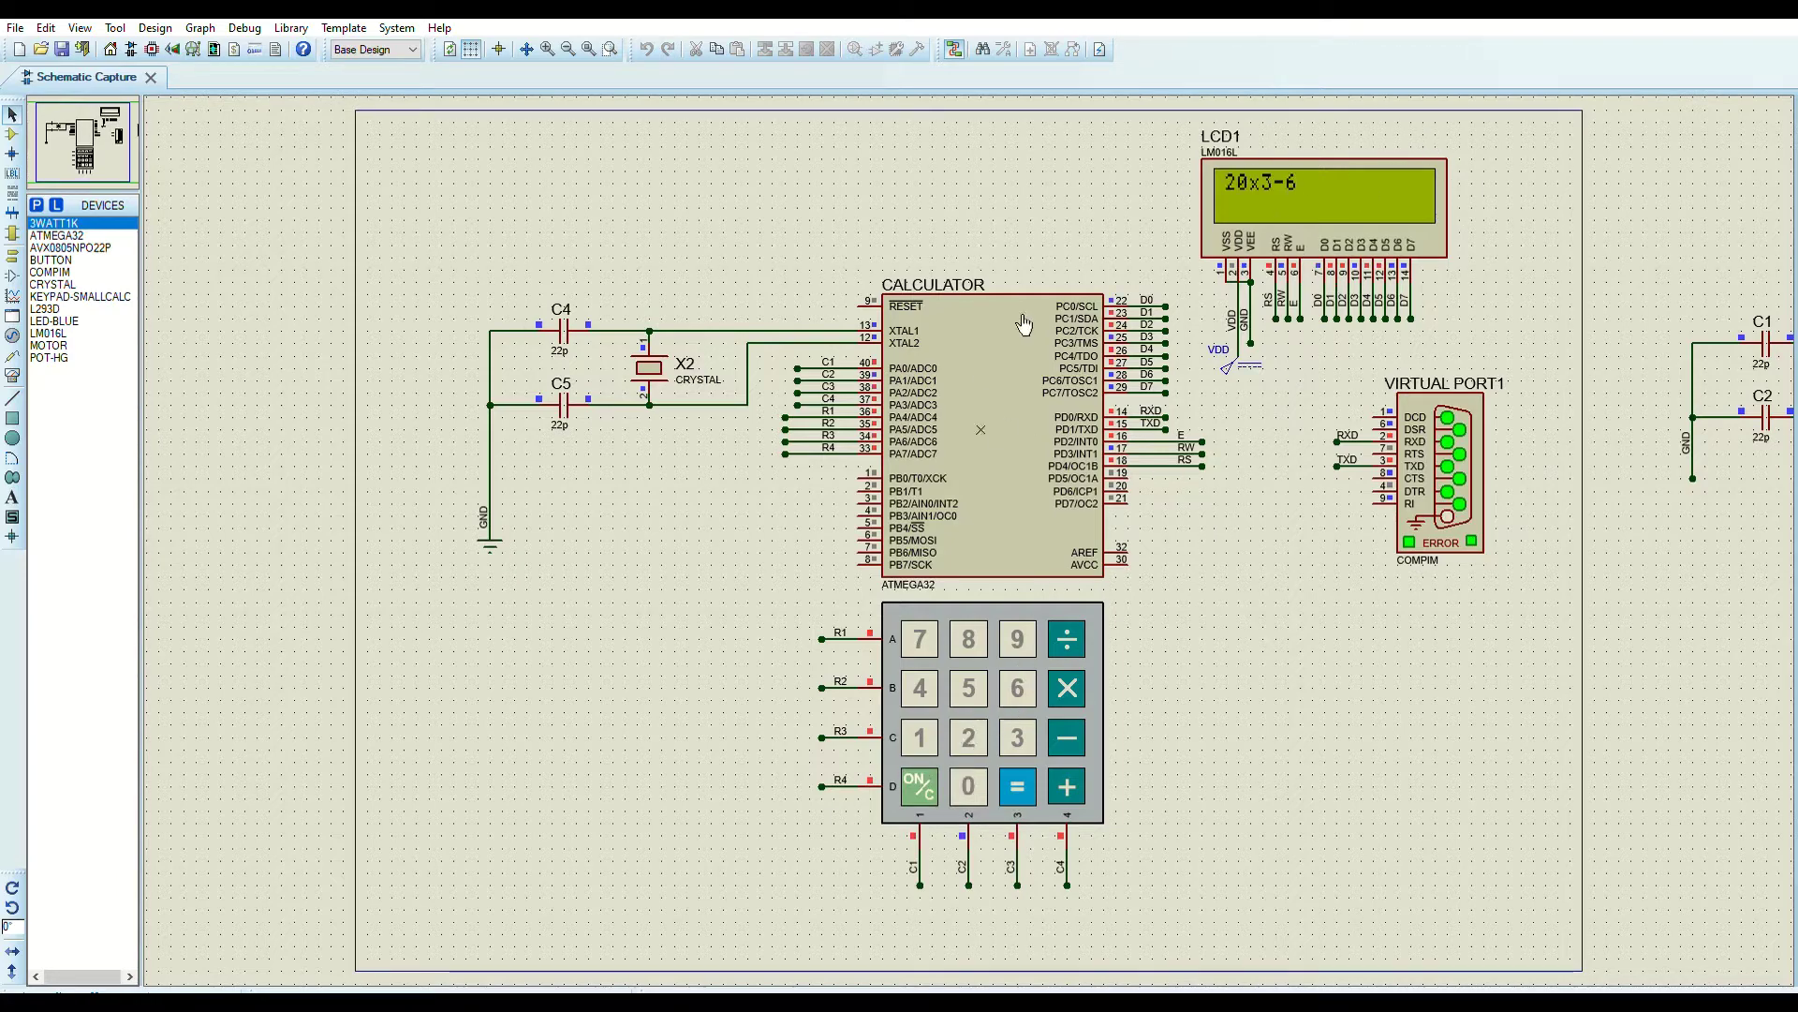
{"action": "left_click", "coordinate": [930, 777]}
{"action": "left_click", "coordinate": [1033, 676]}
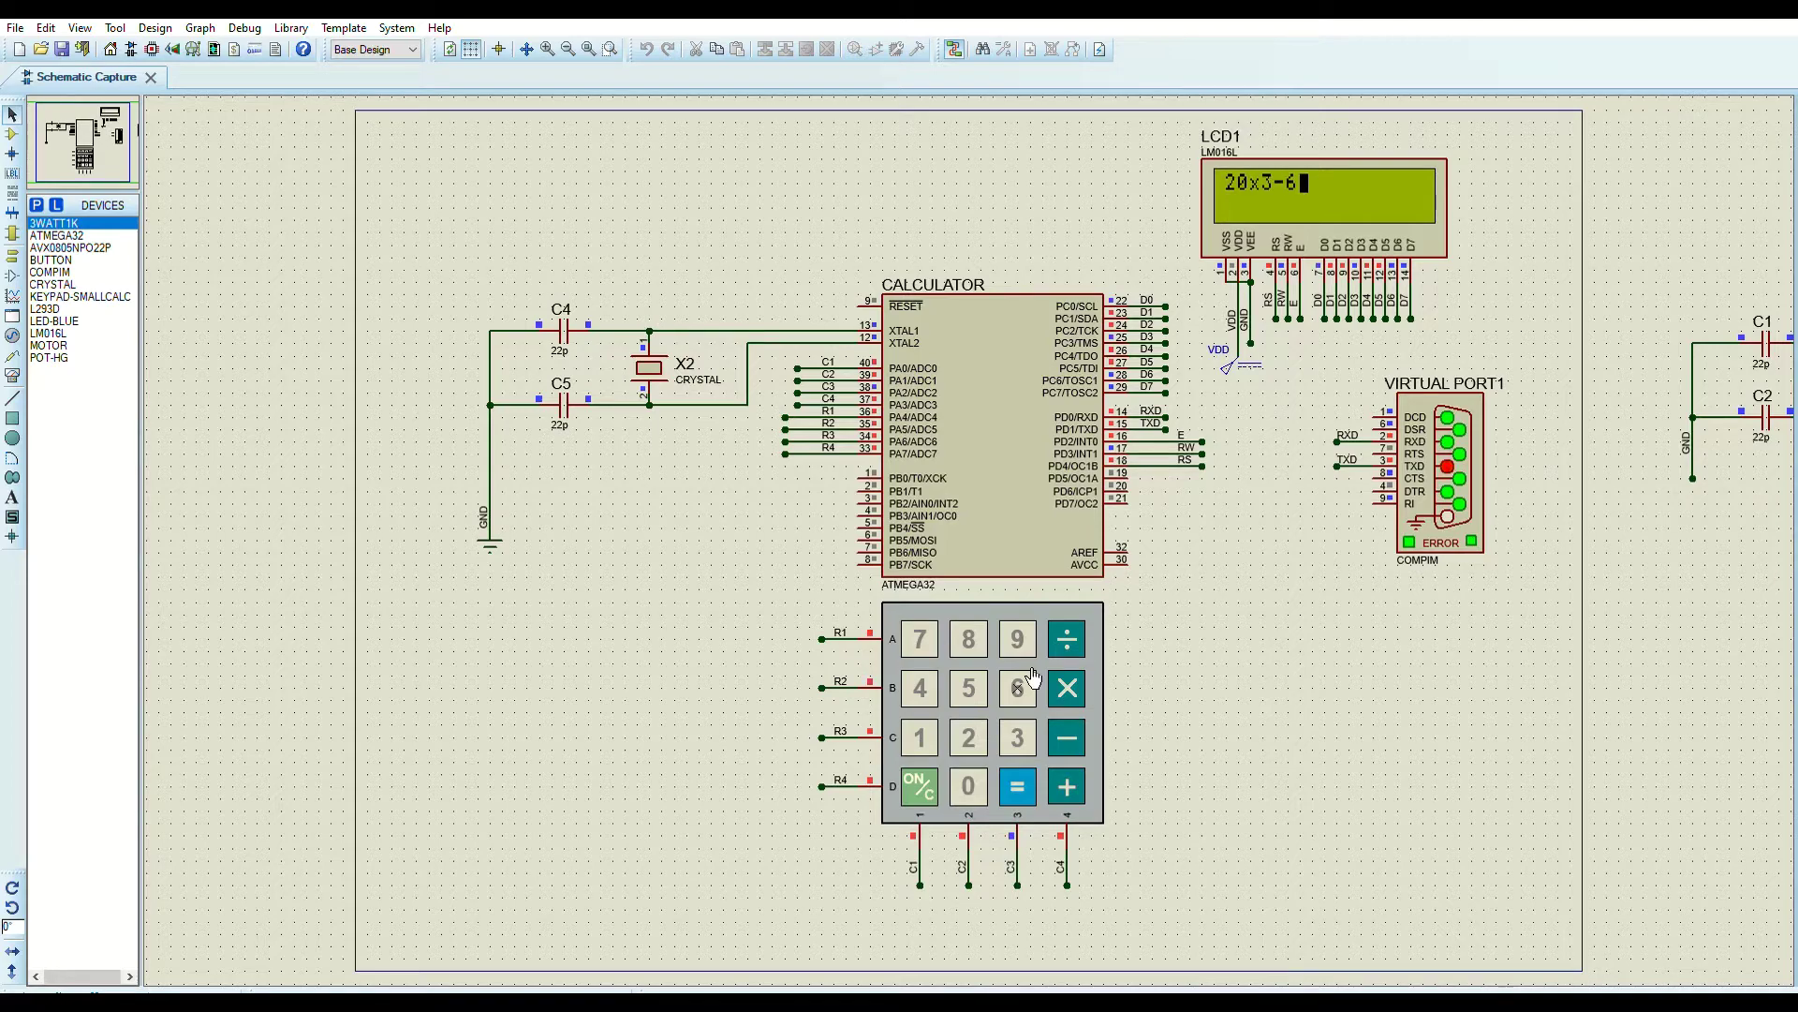
Backspace 20×3−6 with ON/C one character at a time until LCD1 is blank.
{"action": "left_click", "coordinate": [936, 774]}
{"action": "left_click", "coordinate": [937, 773]}
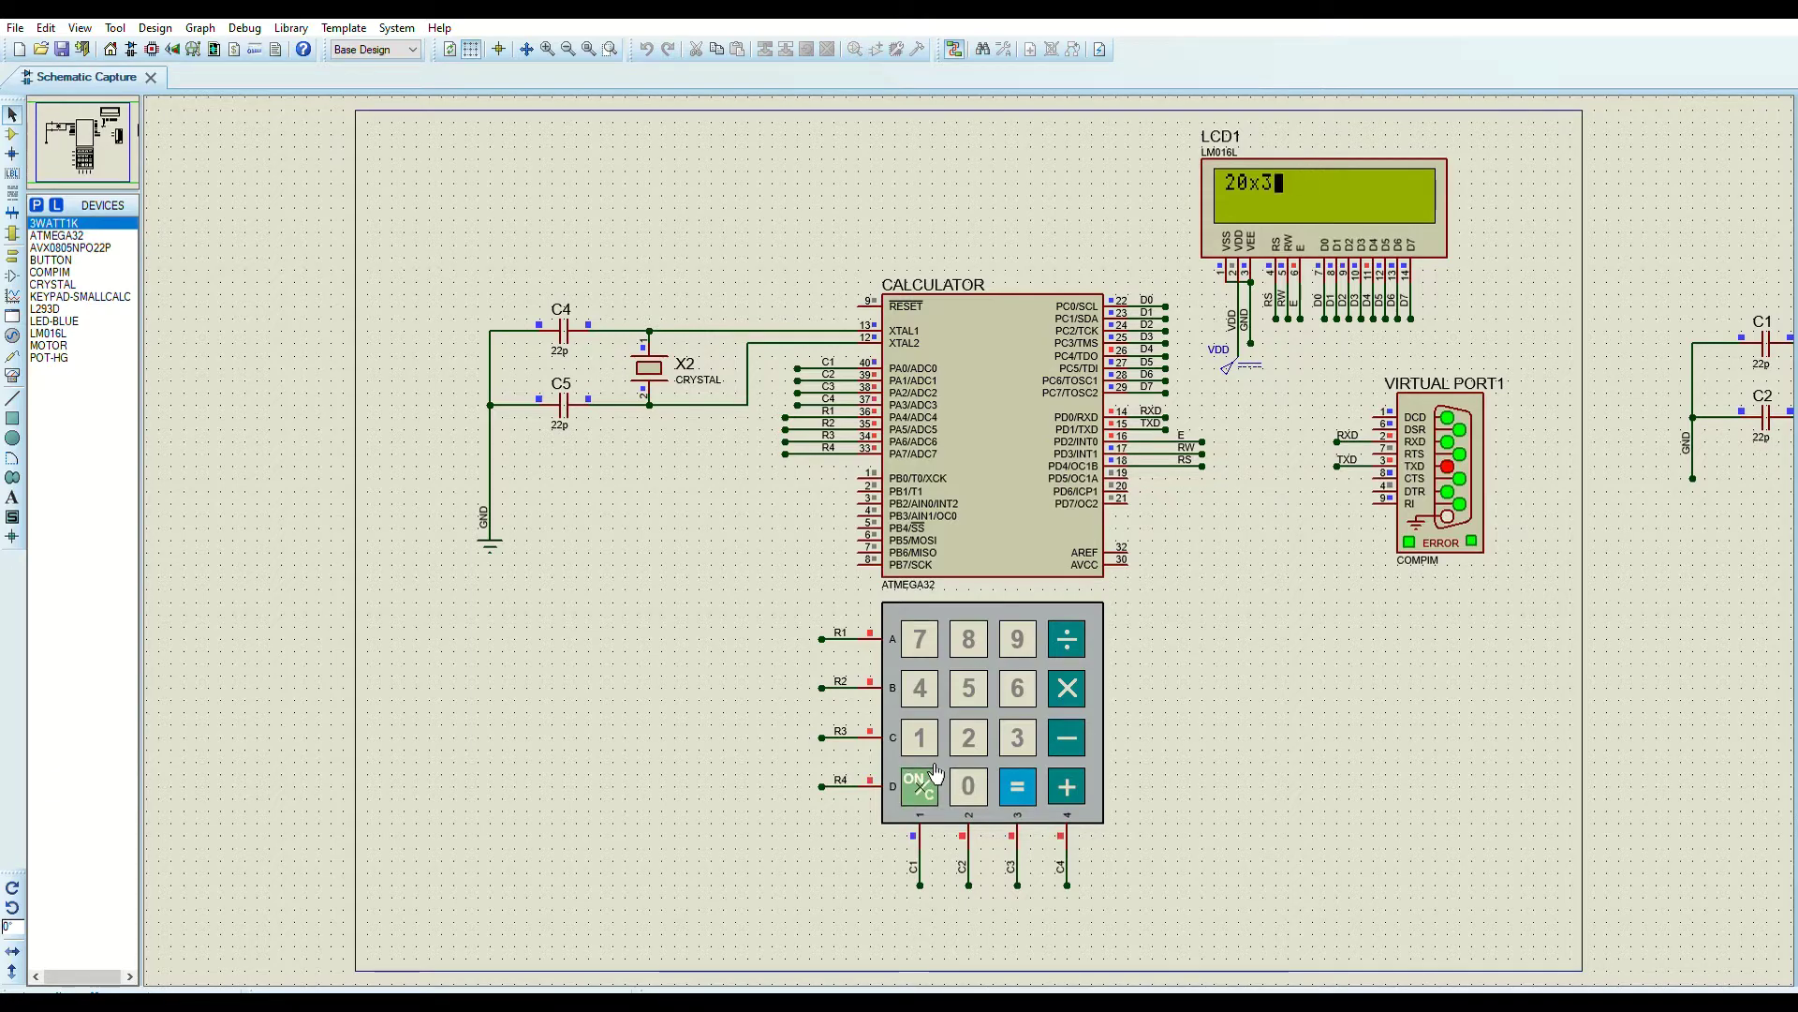
{"action": "left_click", "coordinate": [937, 774]}
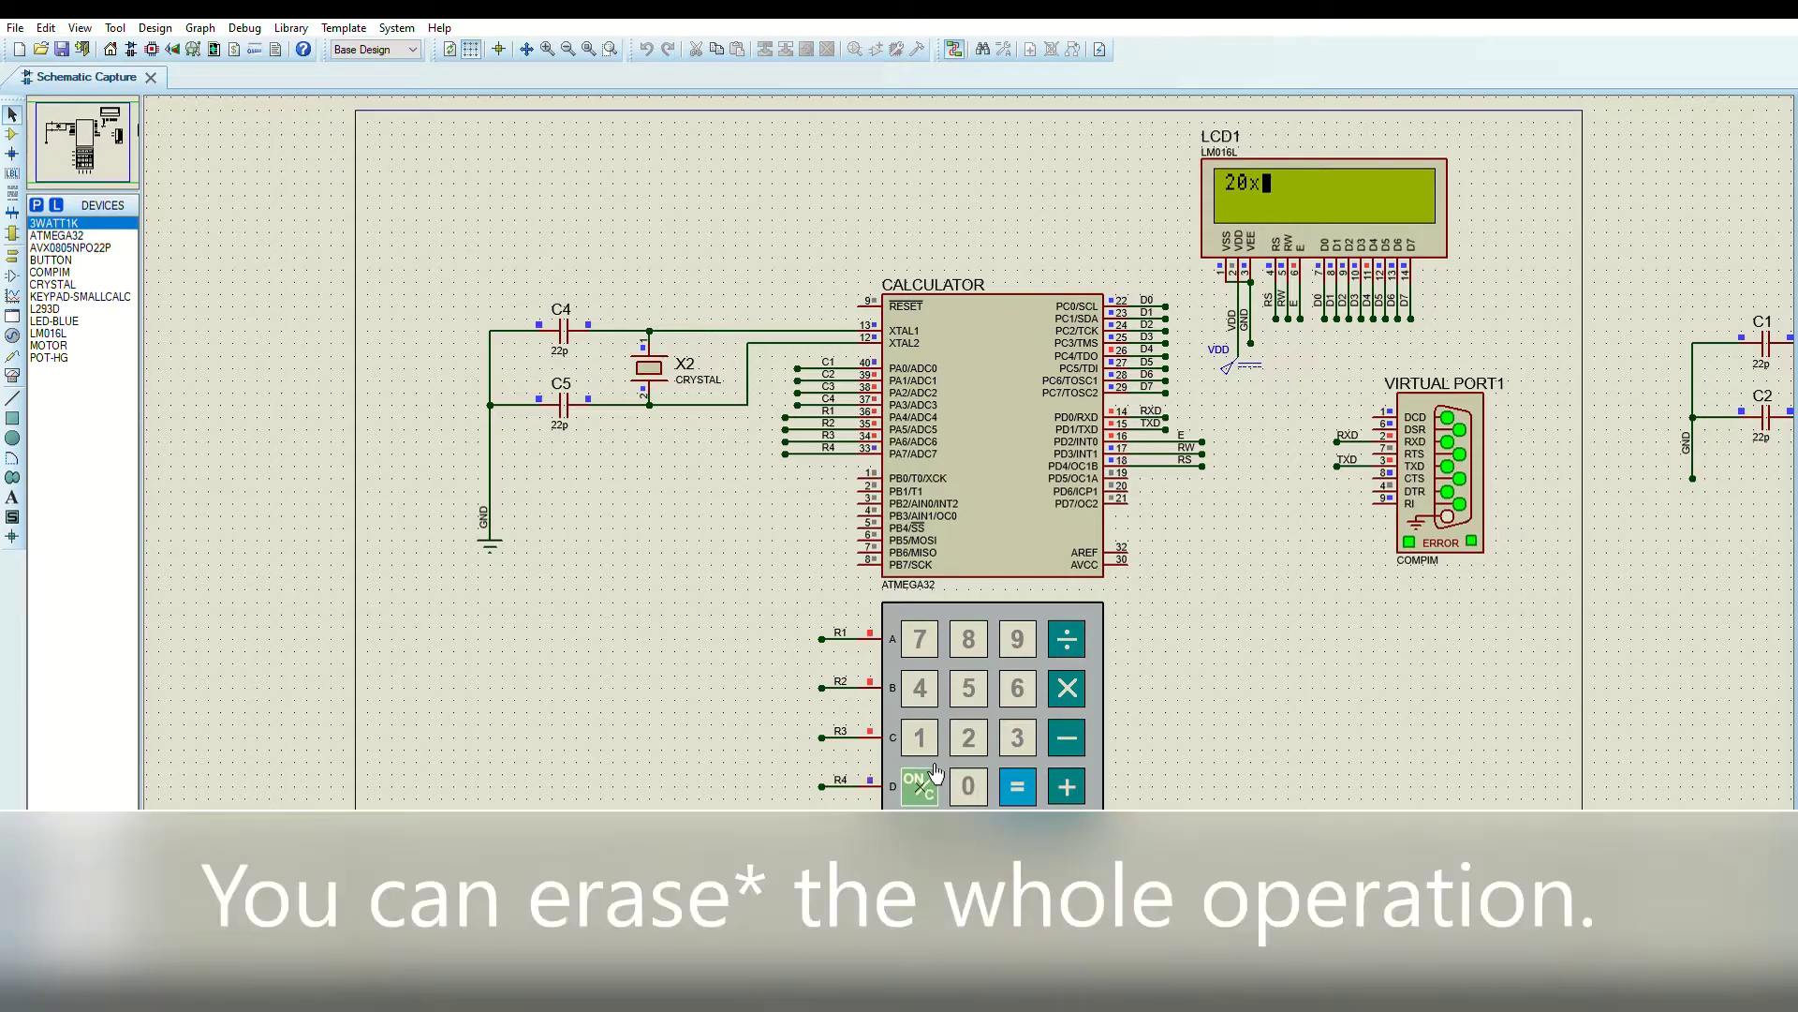
{"action": "left_click", "coordinate": [937, 773]}
{"action": "left_click", "coordinate": [936, 774]}
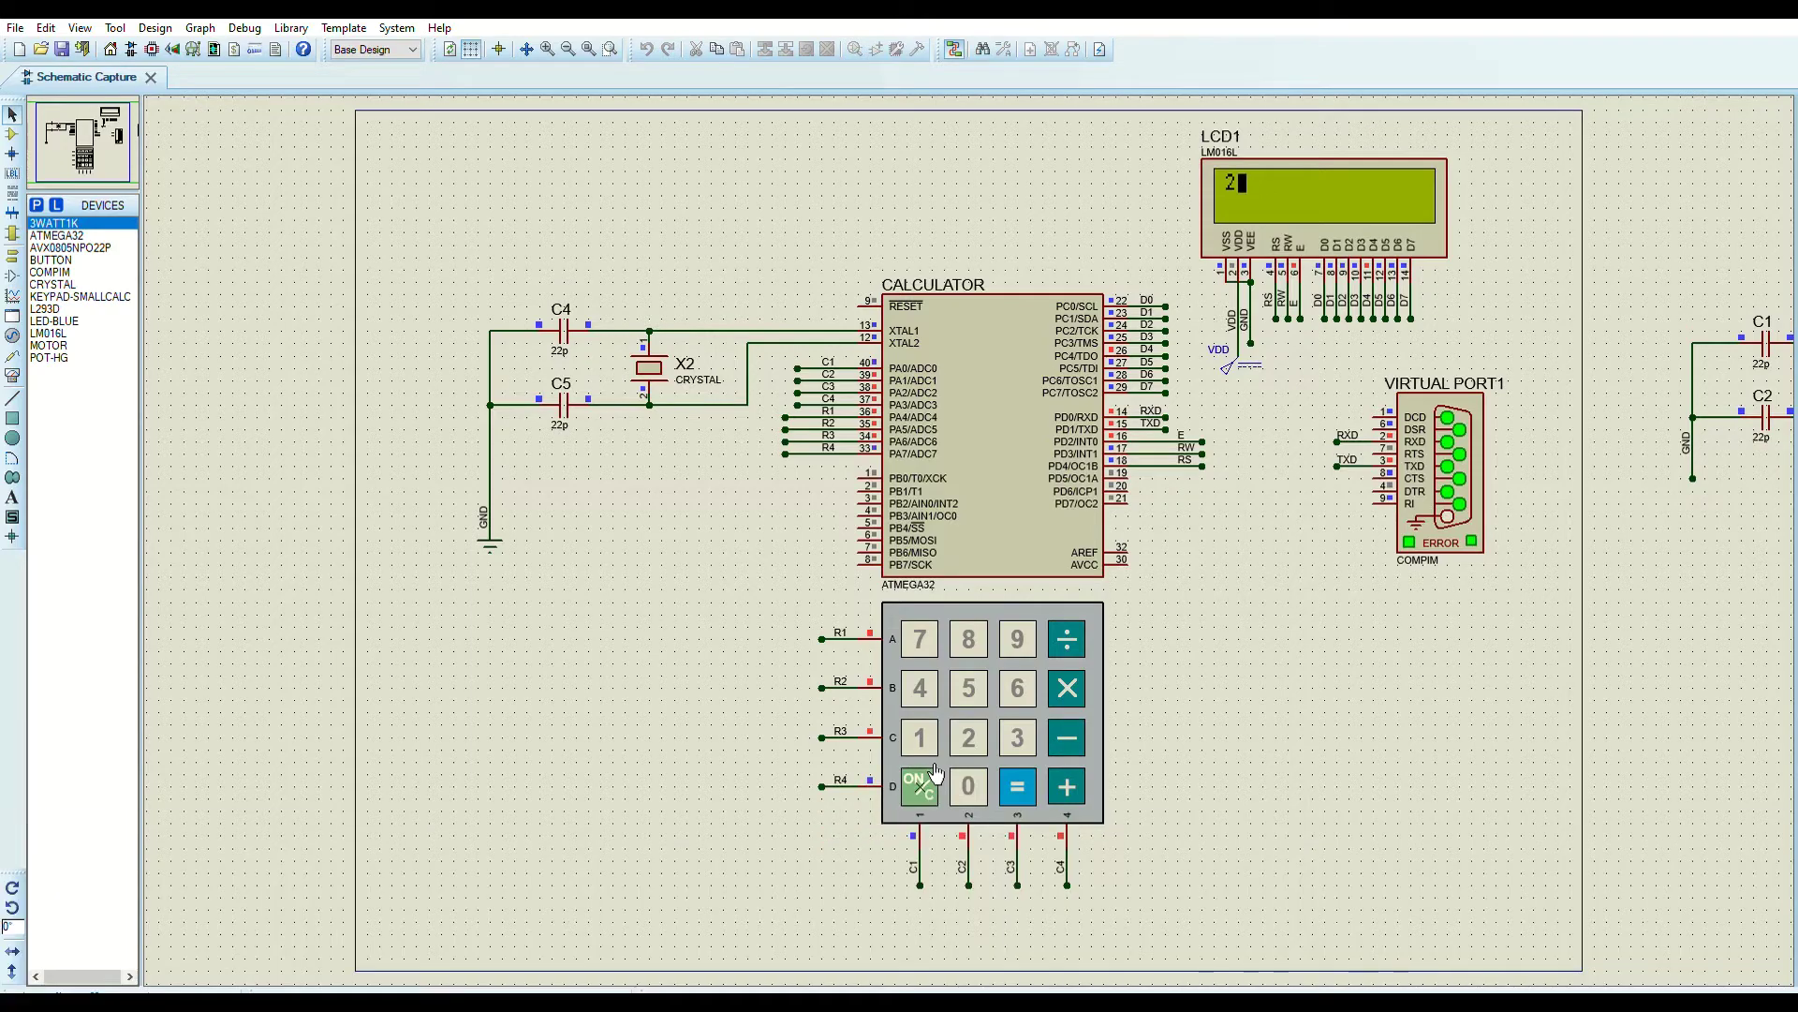
{"action": "left_click", "coordinate": [936, 774]}
Enter 20.22, holding 0 for the decimal point.
{"action": "left_click", "coordinate": [979, 726]}
{"action": "left_click", "coordinate": [974, 782]}
{"action": "left_click", "coordinate": [975, 789]}
{"action": "left_click", "coordinate": [977, 779]}
{"action": "left_click", "coordinate": [988, 781]}
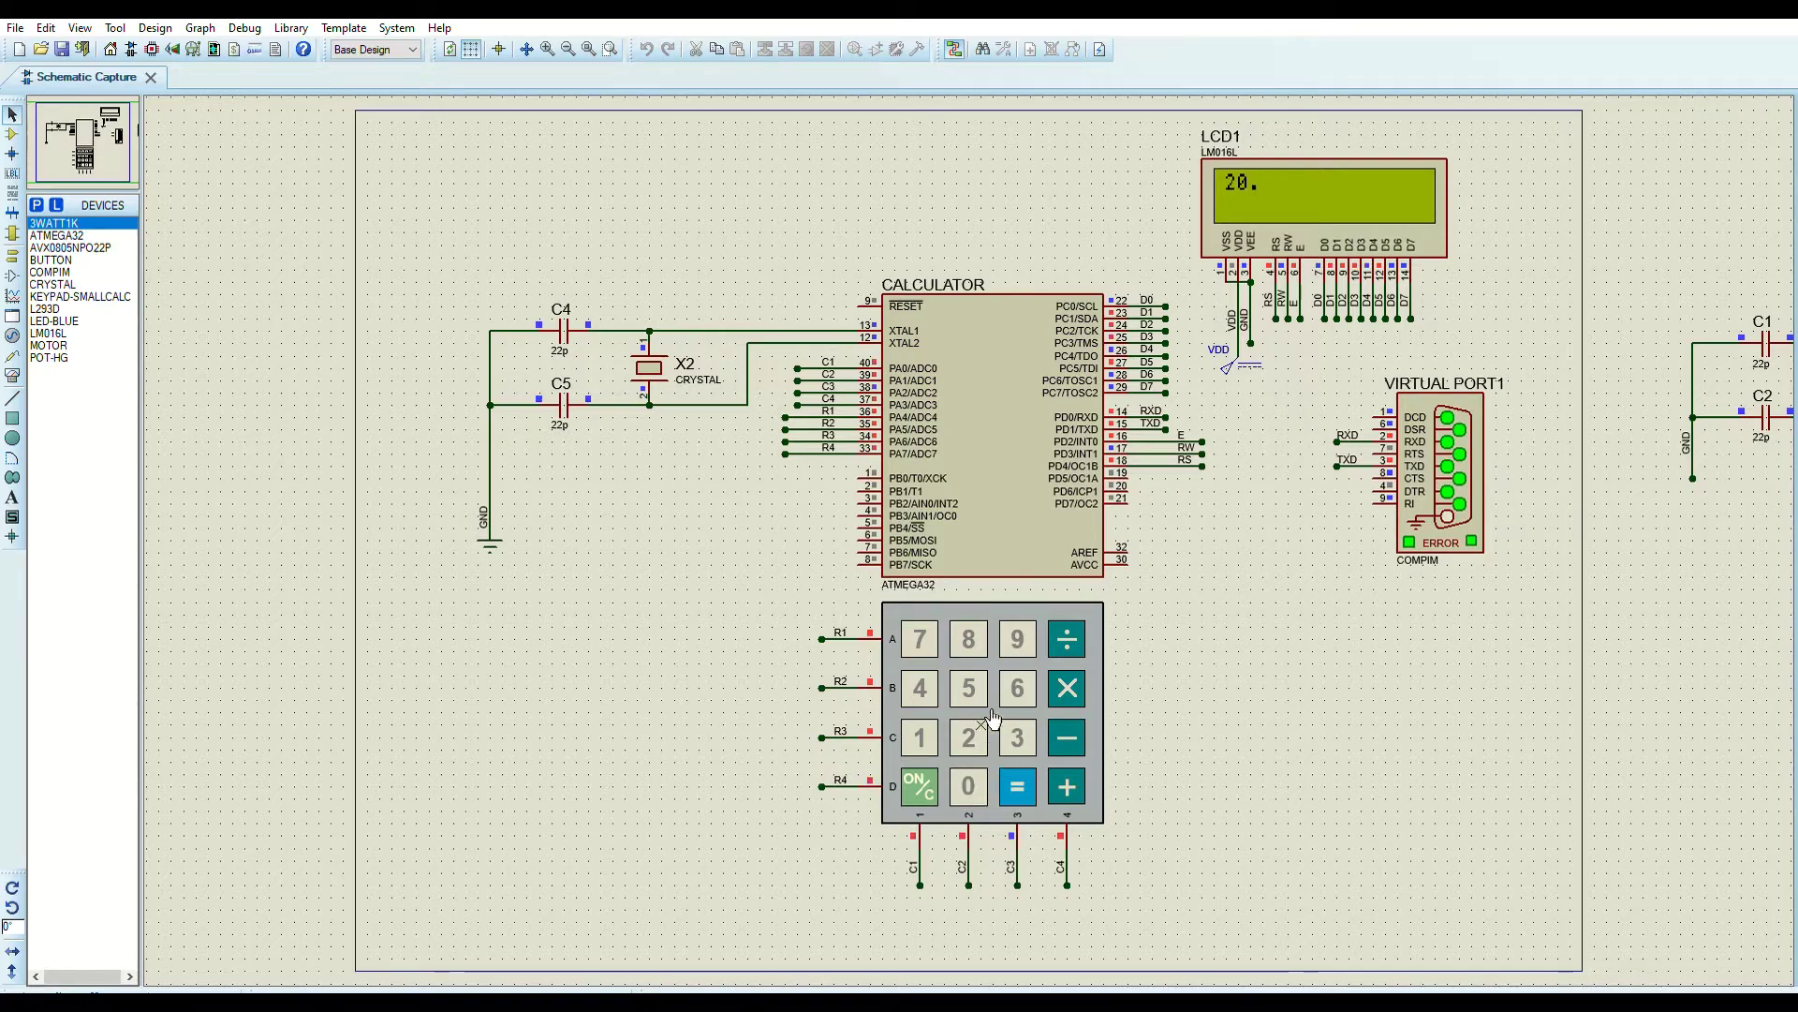
{"action": "left_click", "coordinate": [979, 733]}
{"action": "left_click", "coordinate": [980, 733]}
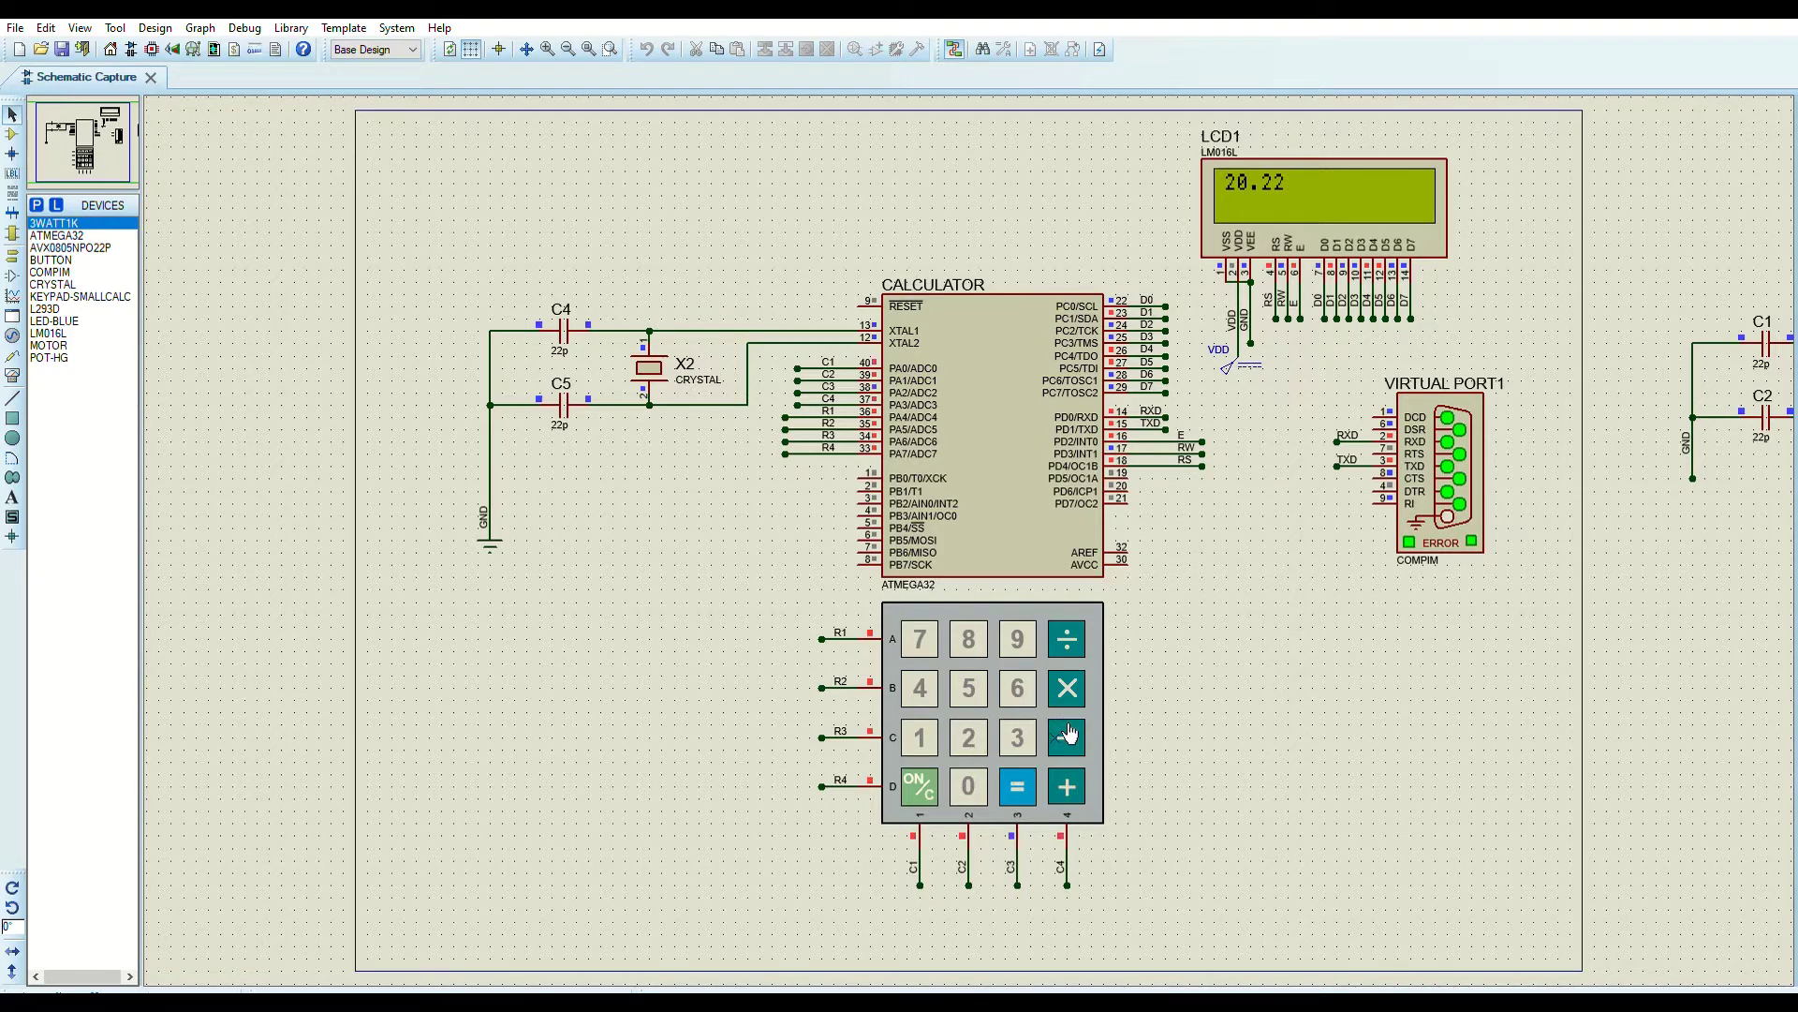
Add +30.88 and evaluate, giving 51.09999847.
{"action": "left_click", "coordinate": [1072, 779]}
{"action": "left_click", "coordinate": [1028, 727]}
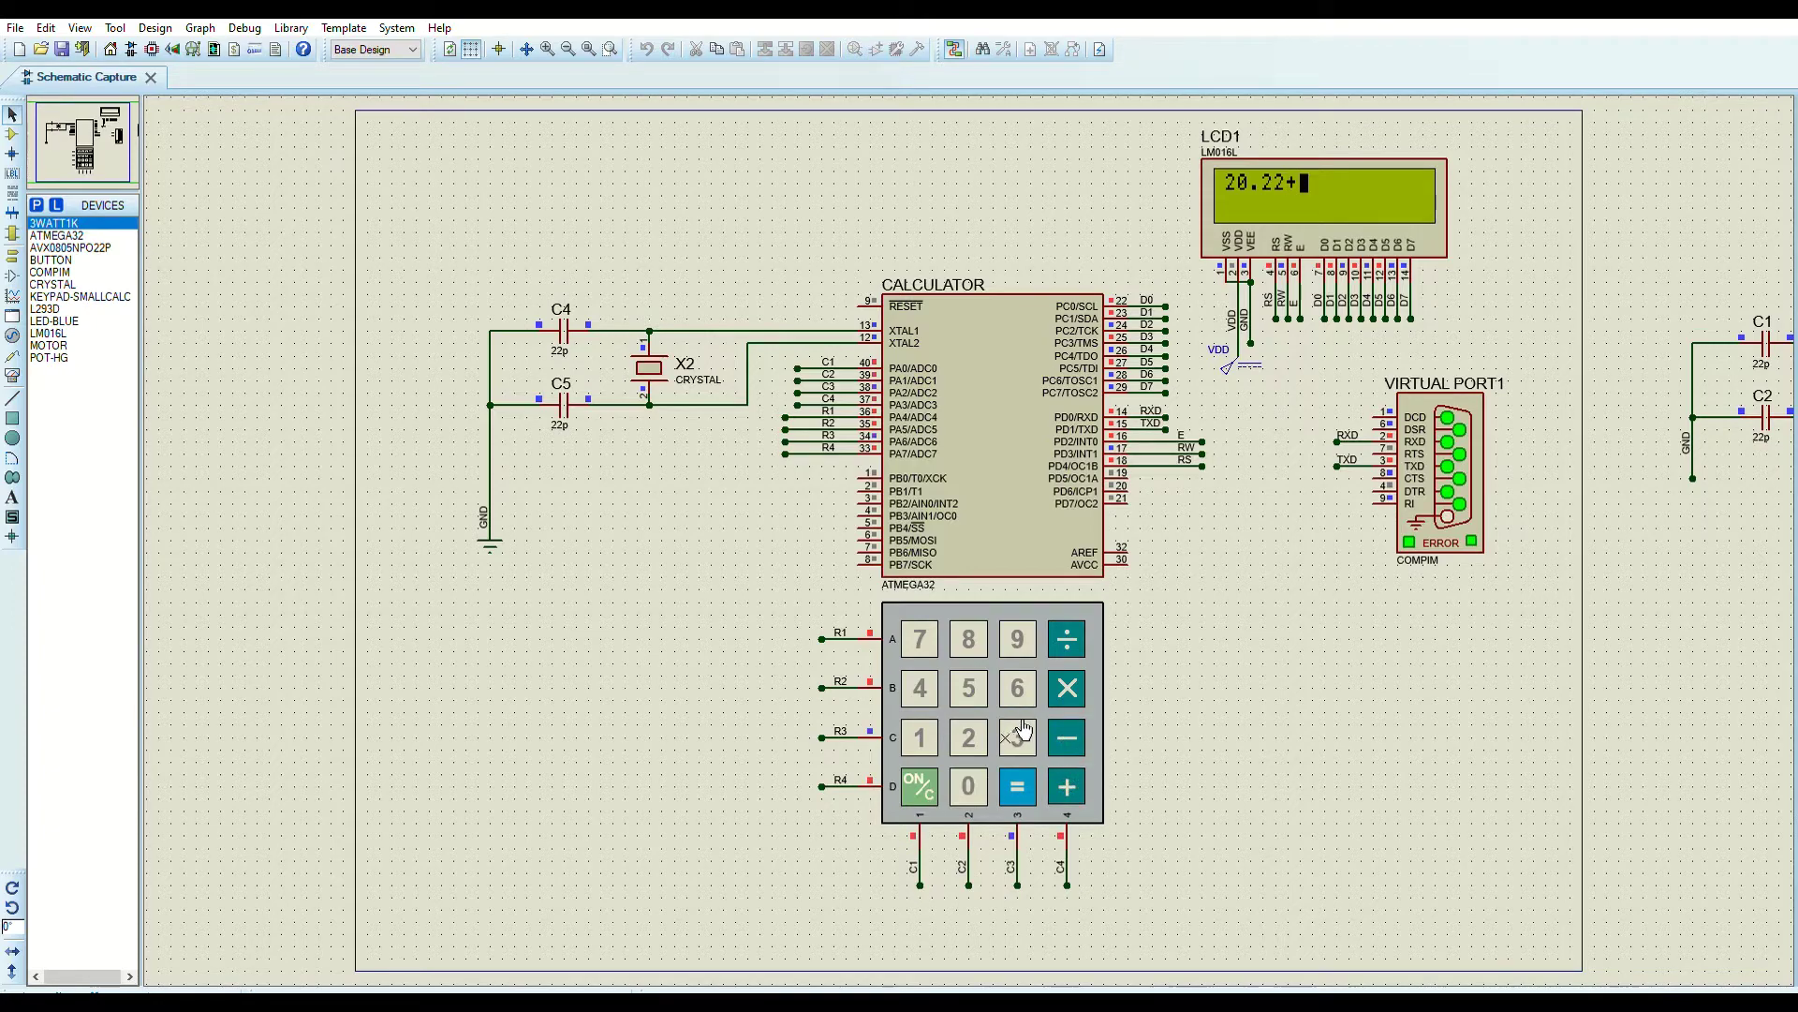
{"action": "left_click", "coordinate": [977, 779]}
{"action": "left_click", "coordinate": [977, 782]}
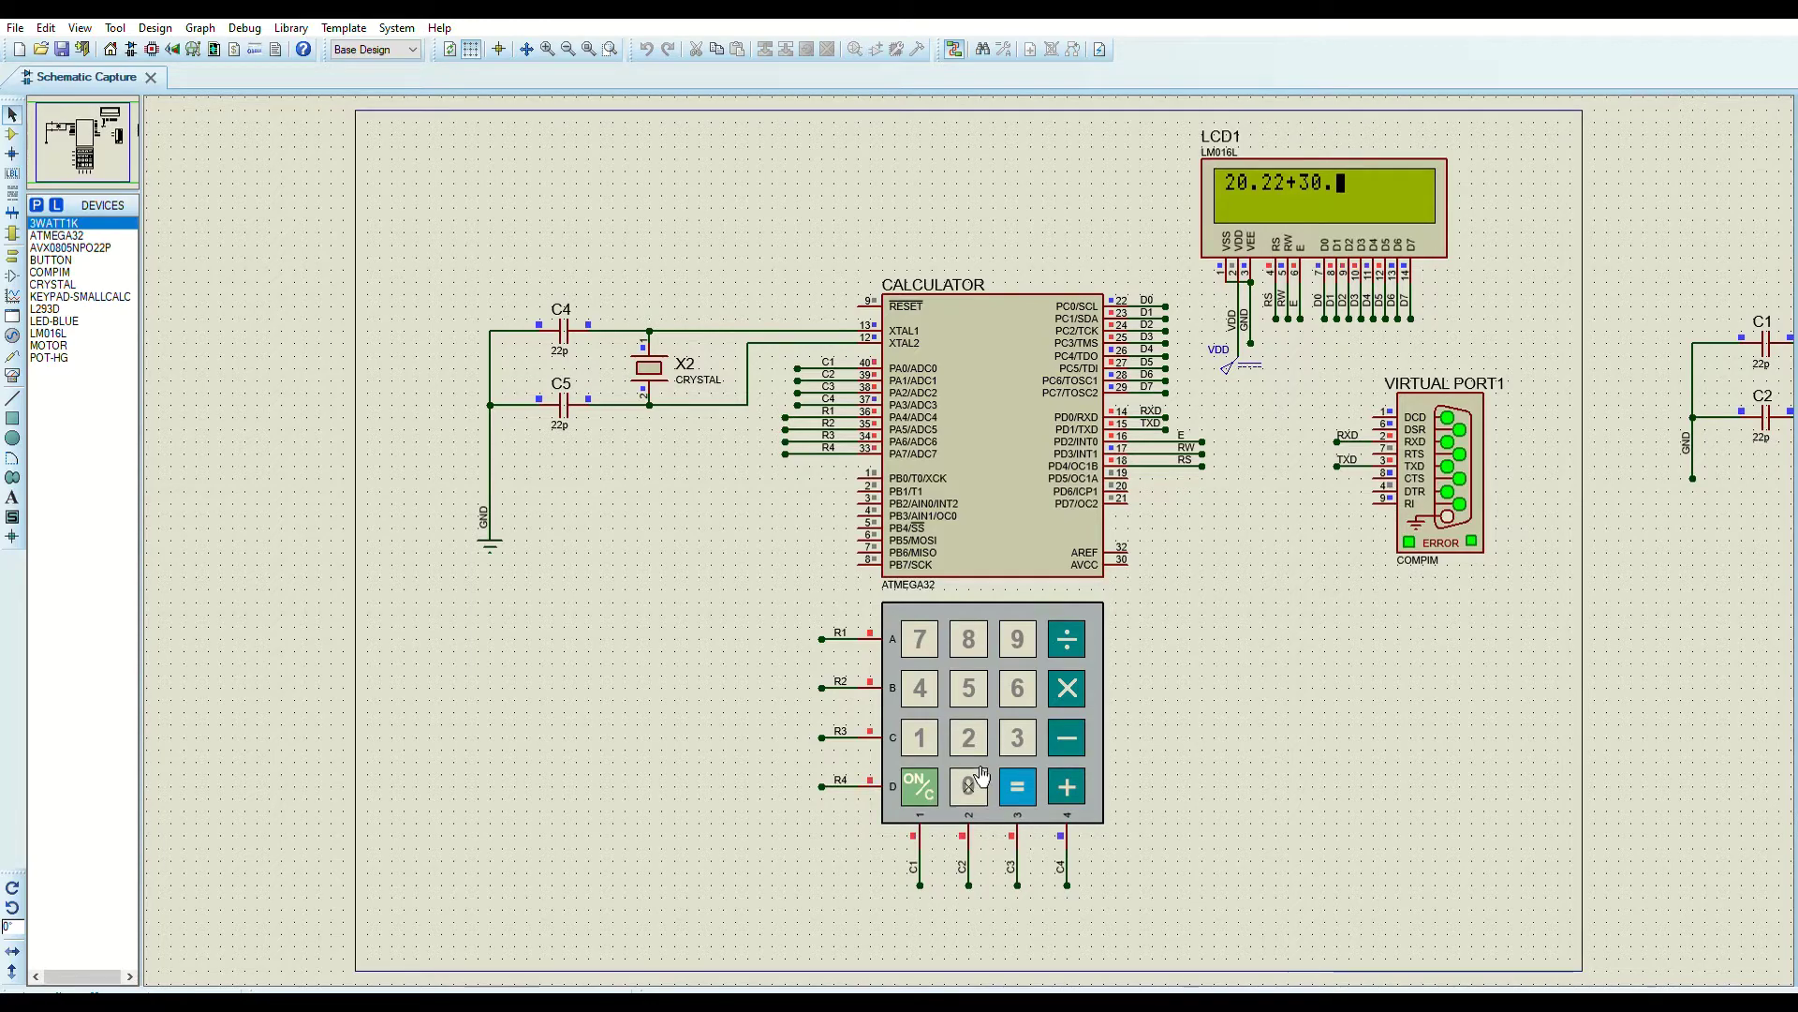
{"action": "left_click", "coordinate": [974, 637]}
{"action": "left_click", "coordinate": [975, 635]}
{"action": "left_click", "coordinate": [1028, 785]}
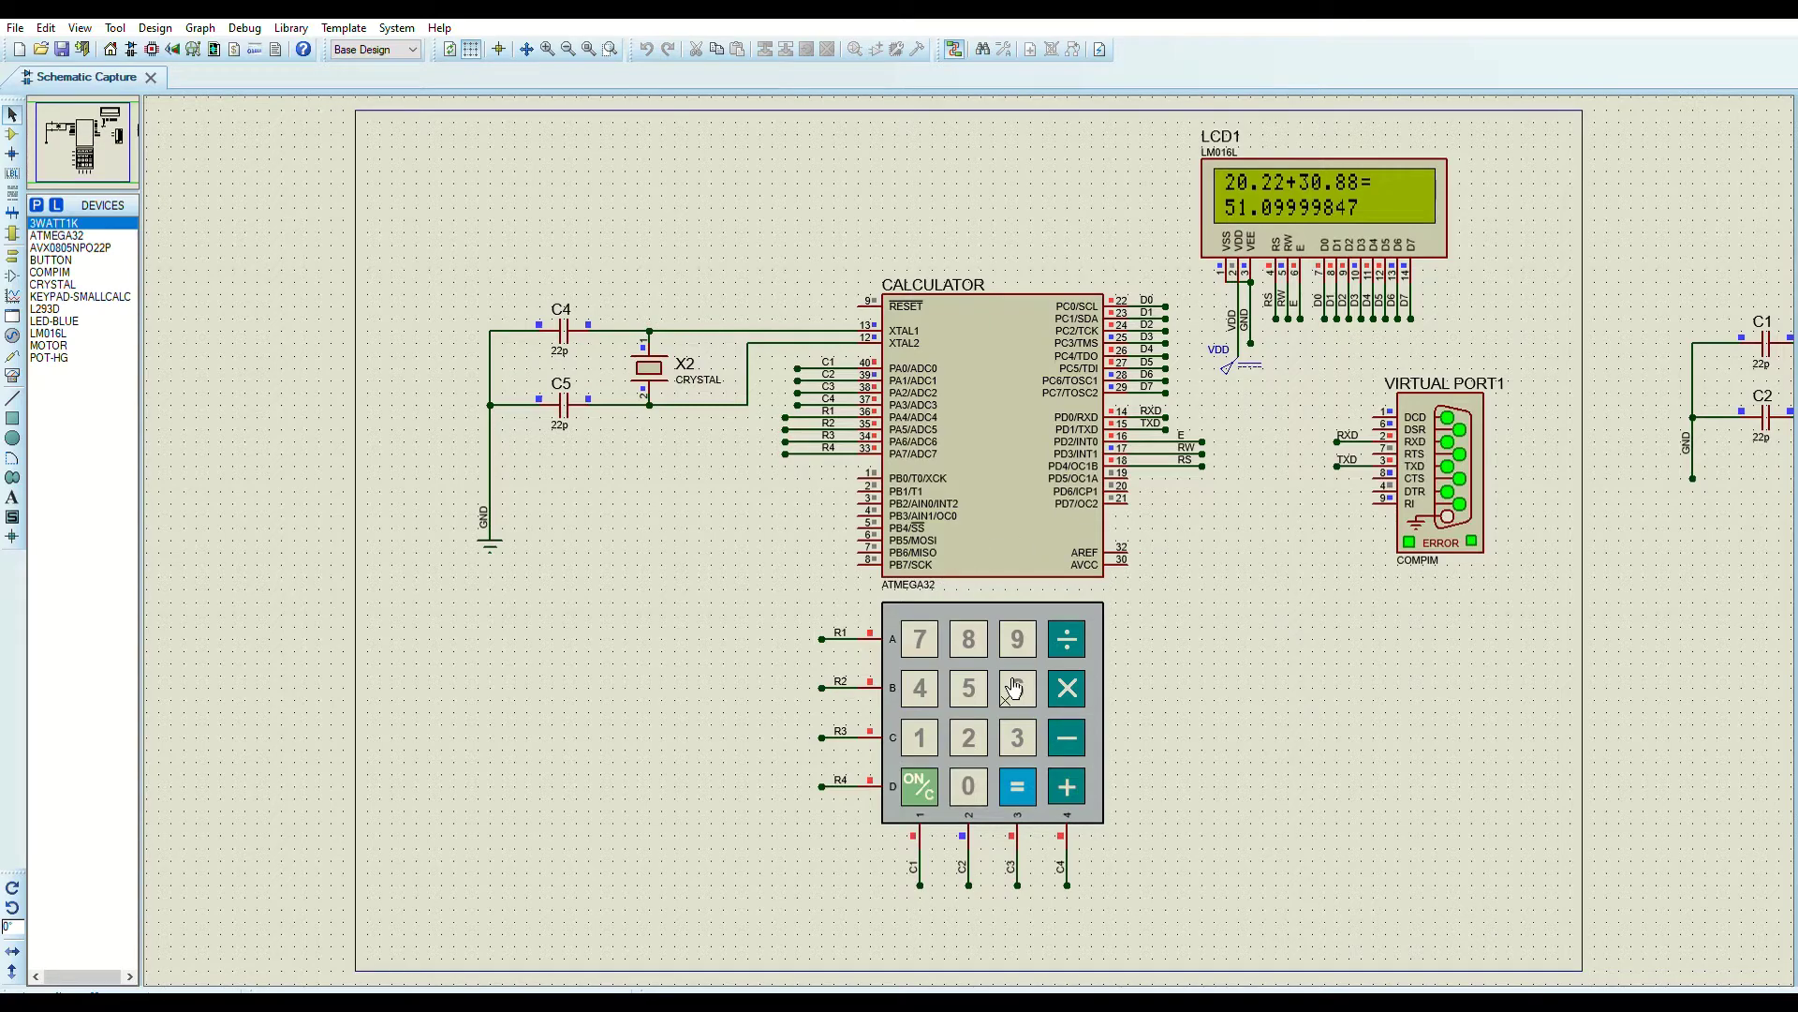
Compute 2.2+3.8, correcting a mistyped digit with ON/C, to get 6.
{"action": "left_click", "coordinate": [971, 738]}
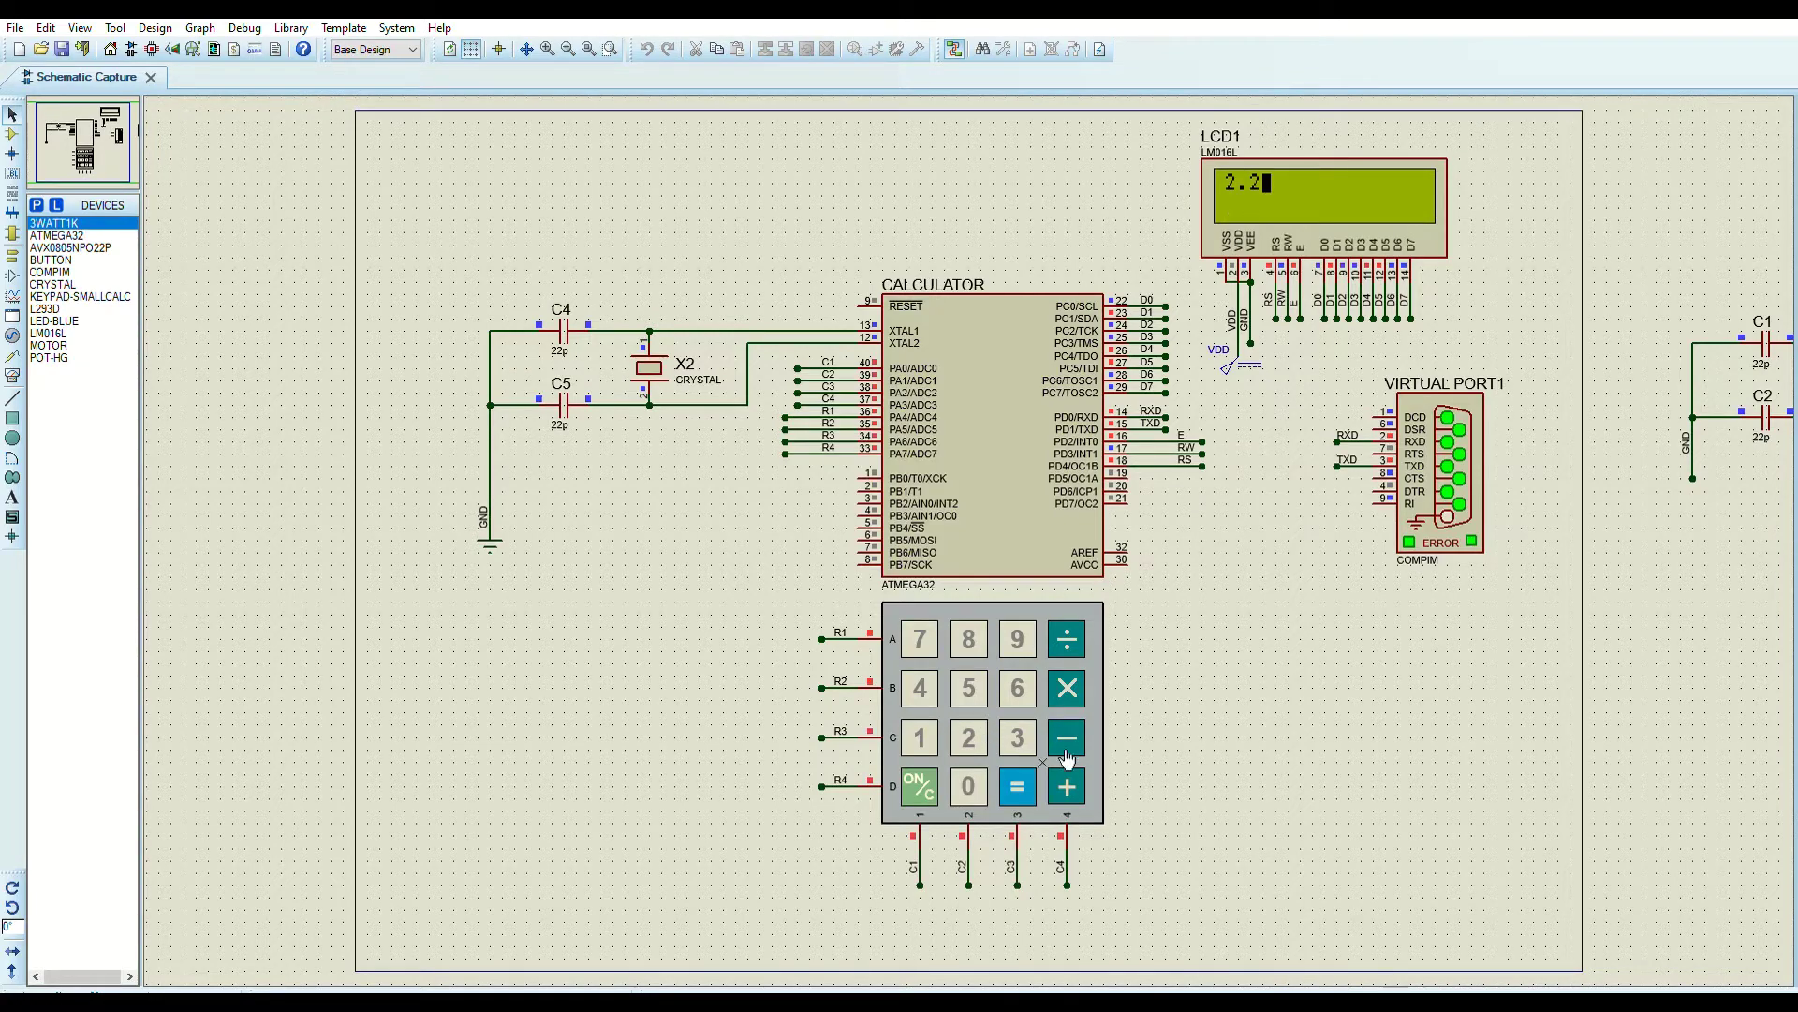
{"action": "left_click", "coordinate": [1067, 786]}
{"action": "left_click", "coordinate": [1034, 730]}
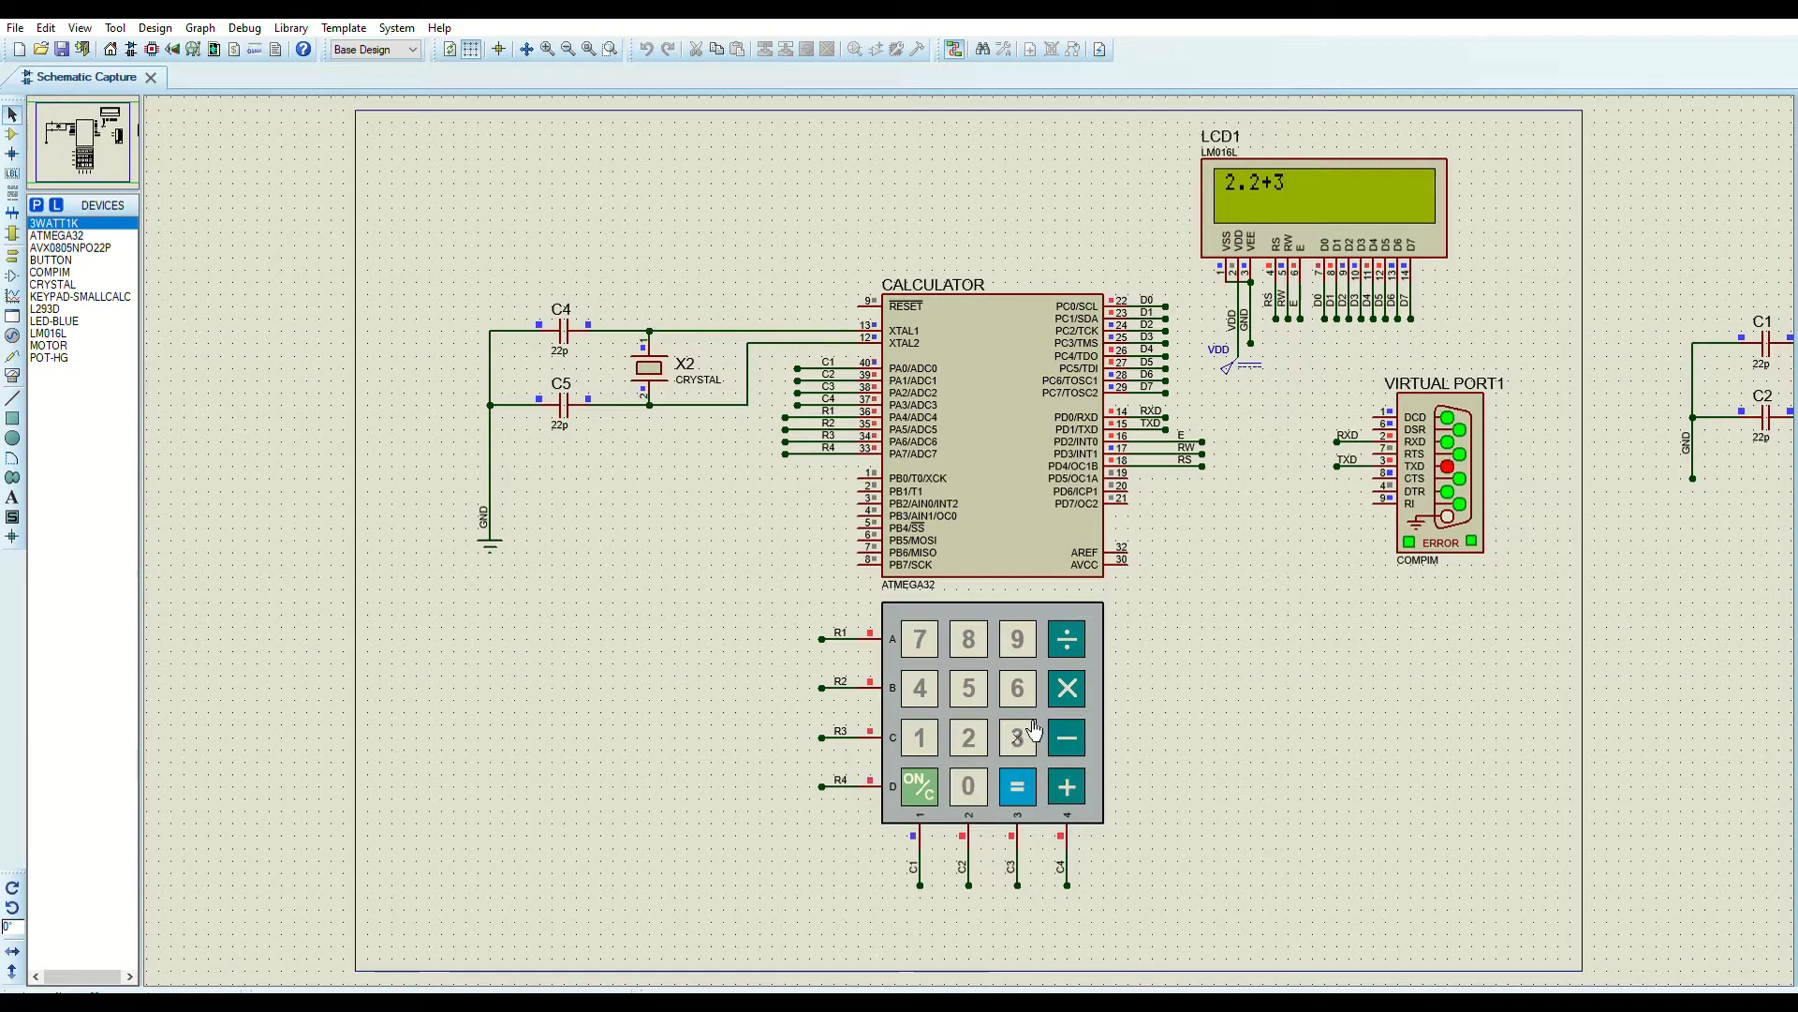
{"action": "left_click", "coordinate": [975, 774]}
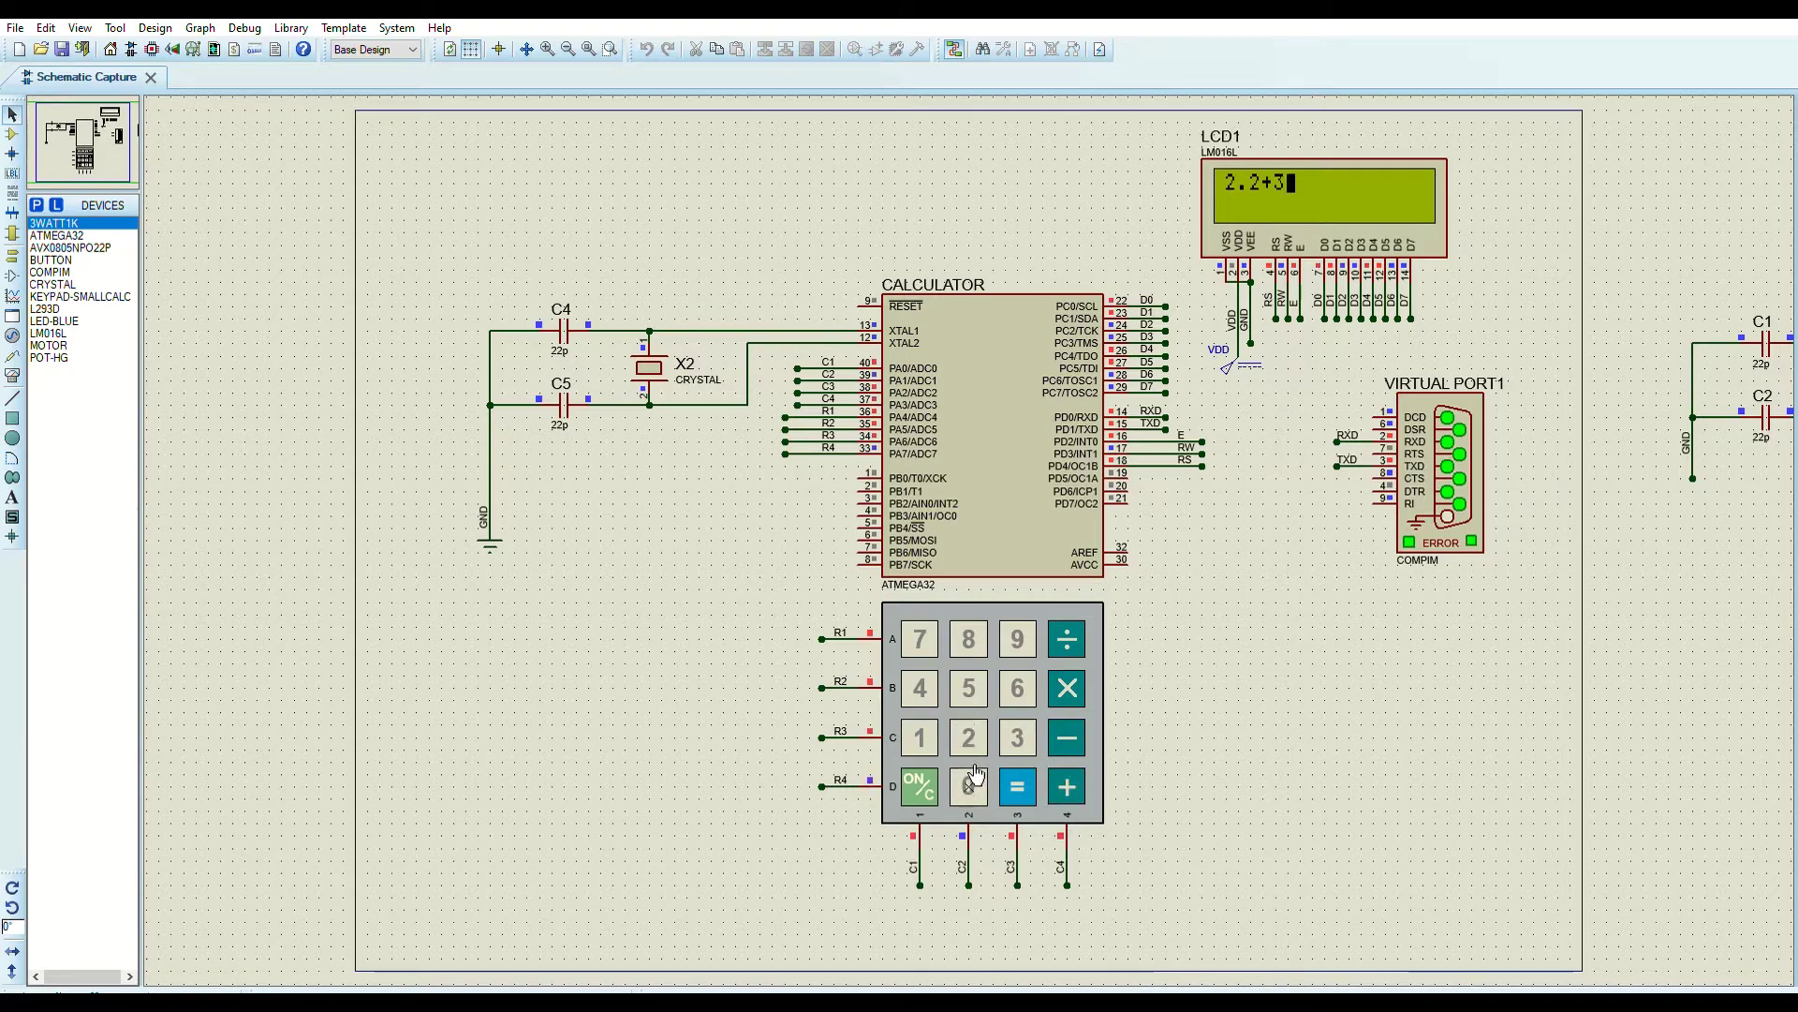
{"action": "left_click", "coordinate": [981, 645]}
{"action": "left_click", "coordinate": [925, 783]}
{"action": "left_click", "coordinate": [928, 779]}
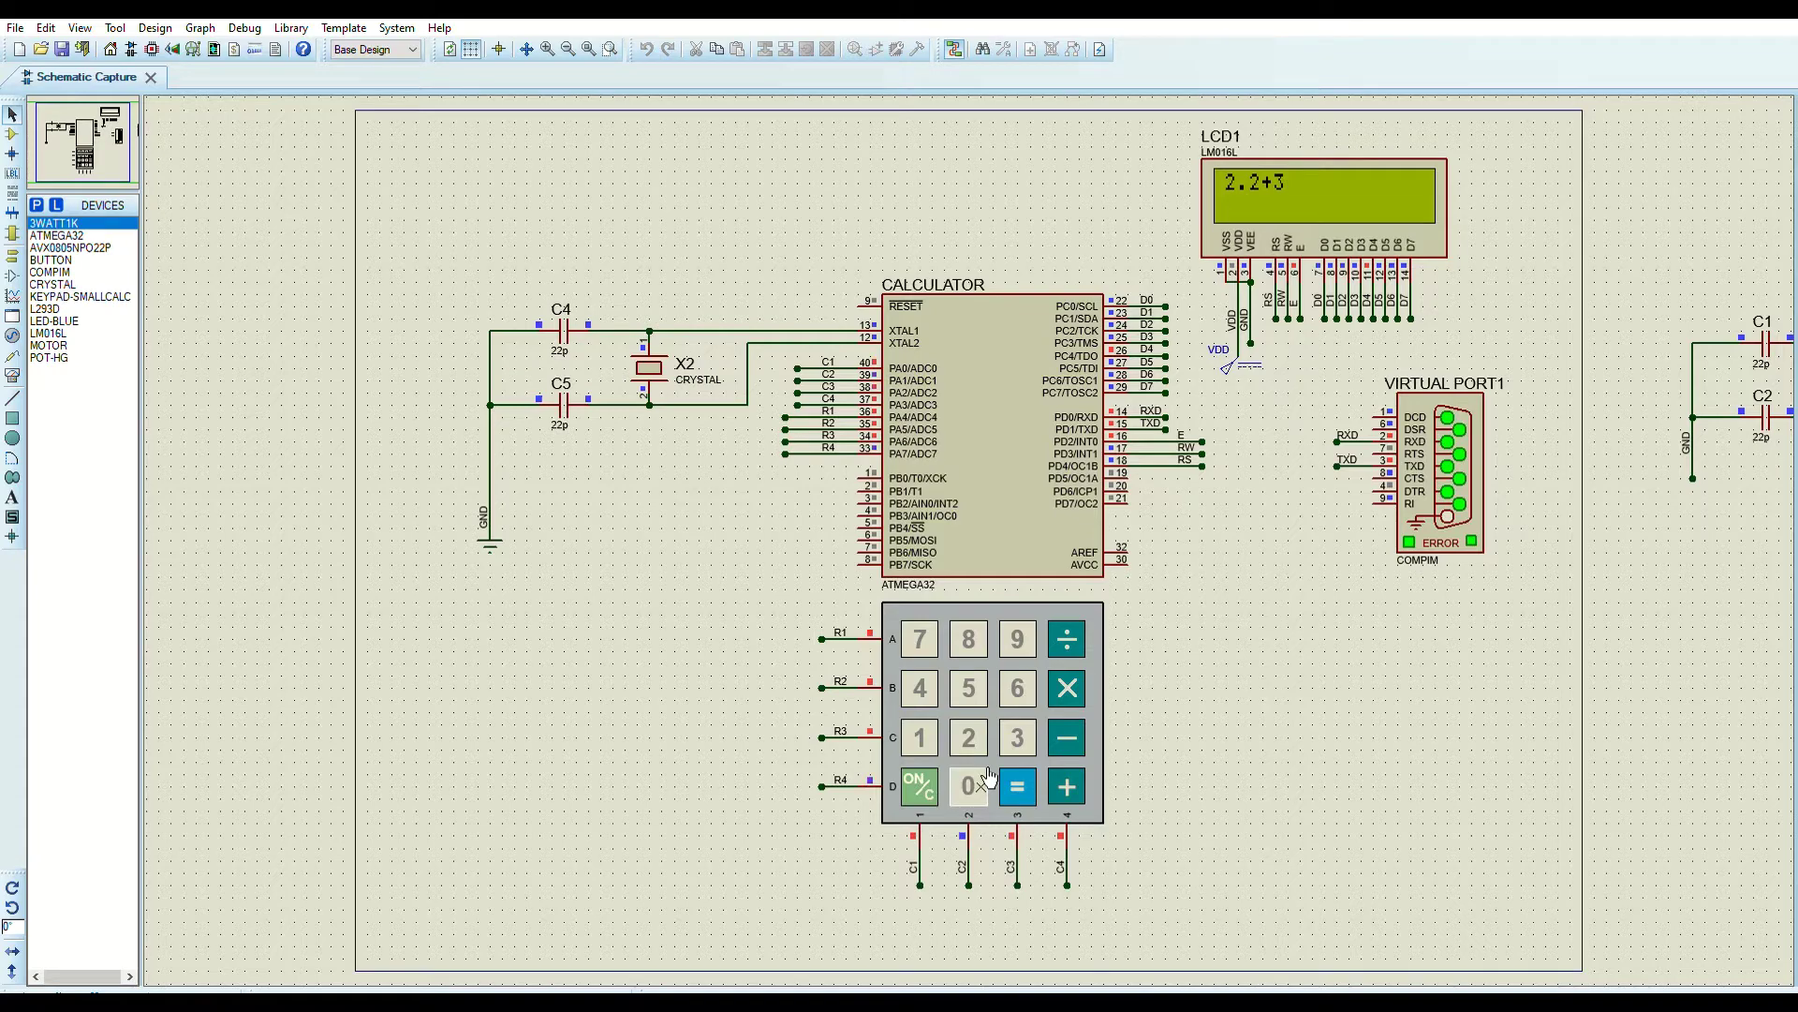
{"action": "left_click", "coordinate": [990, 778]}
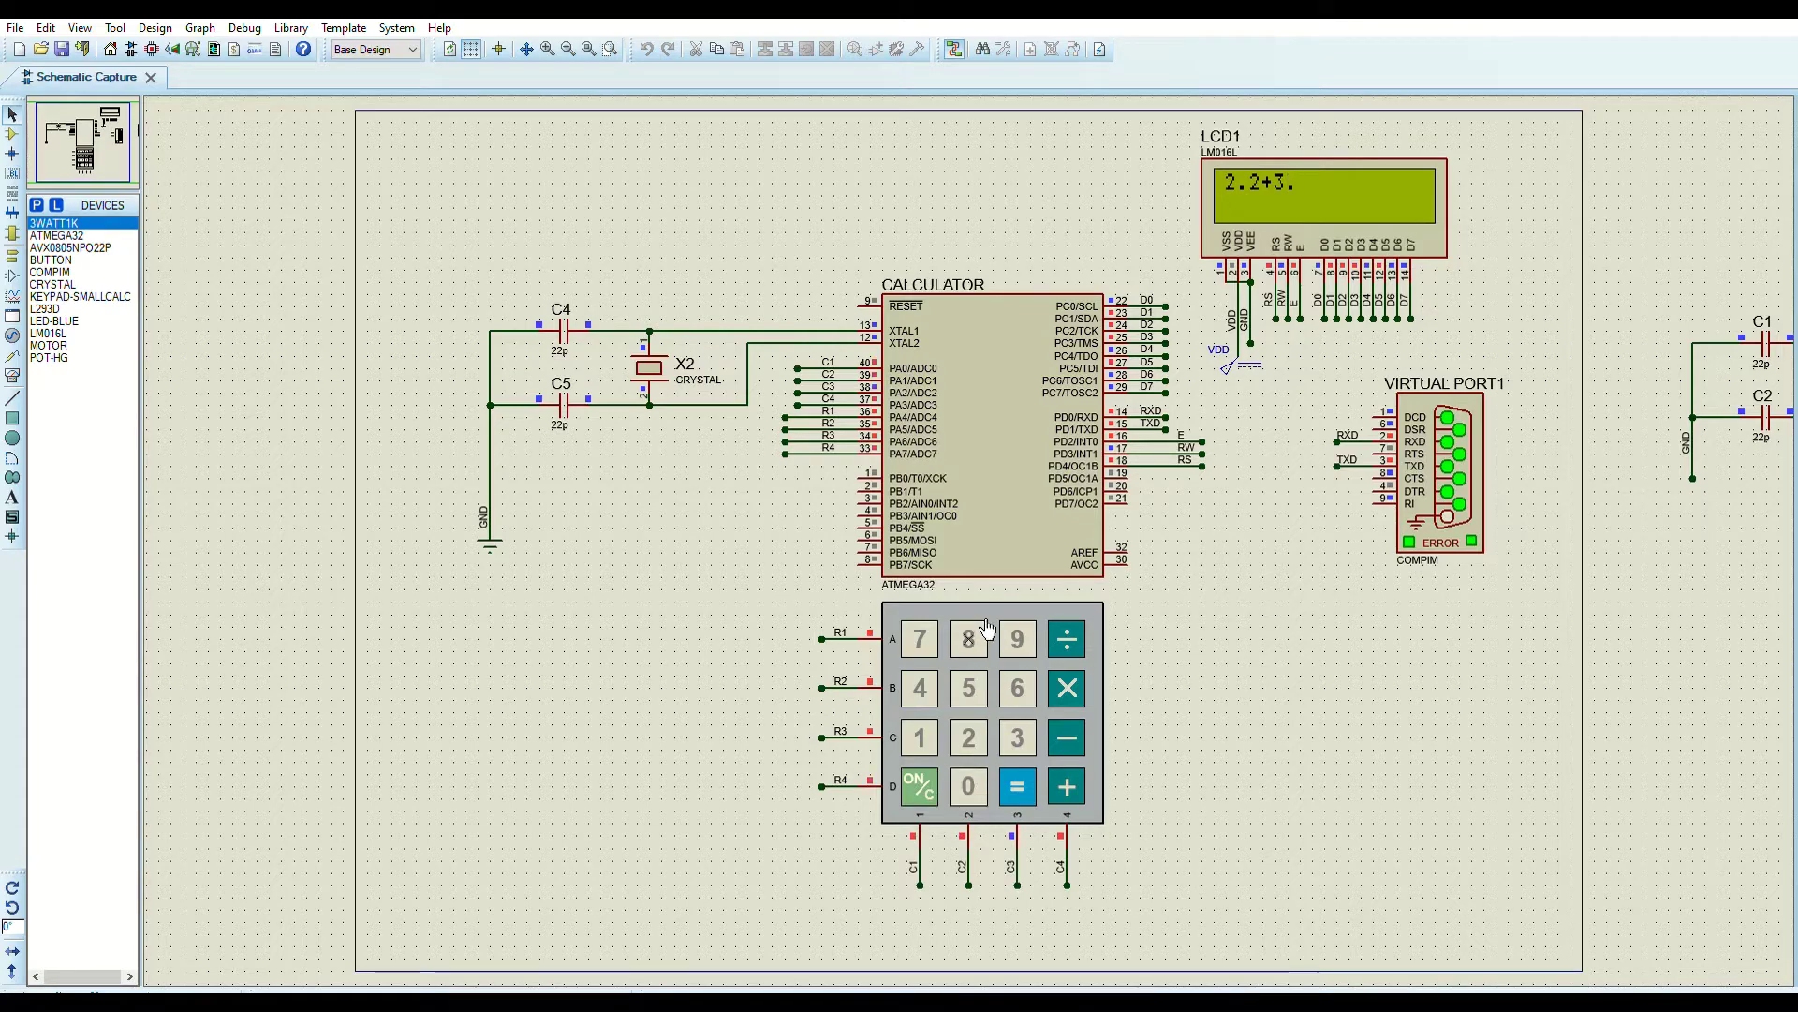
{"action": "left_click", "coordinate": [988, 626]}
{"action": "left_click", "coordinate": [1031, 782]}
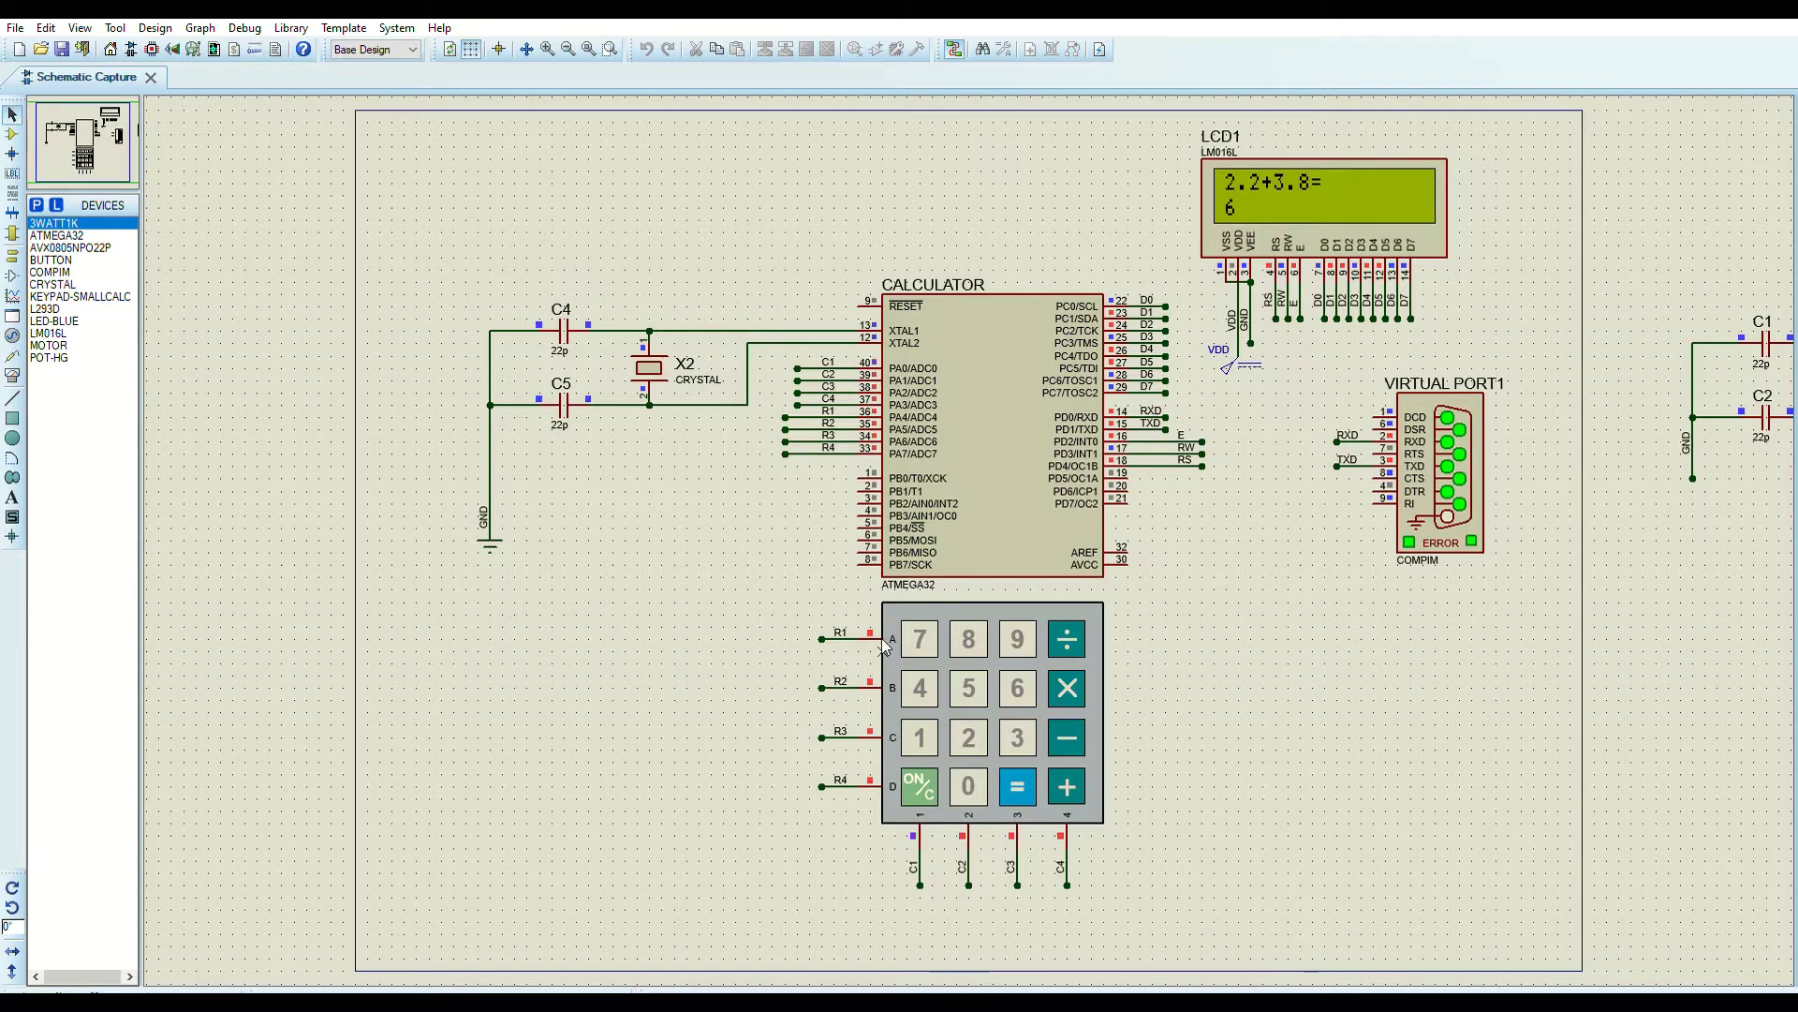
Key in the malformed expression 2+−3×+3.
{"action": "left_click", "coordinate": [975, 725]}
{"action": "left_click", "coordinate": [1075, 774]}
{"action": "left_click", "coordinate": [1067, 738]}
{"action": "left_click", "coordinate": [1020, 734]}
{"action": "left_click", "coordinate": [1078, 680]}
{"action": "left_click", "coordinate": [1028, 723]}
Evaluate 2+−3×+3, 3/×3 and 3..3, each producing Syntax Error.
{"action": "left_click", "coordinate": [1038, 775]}
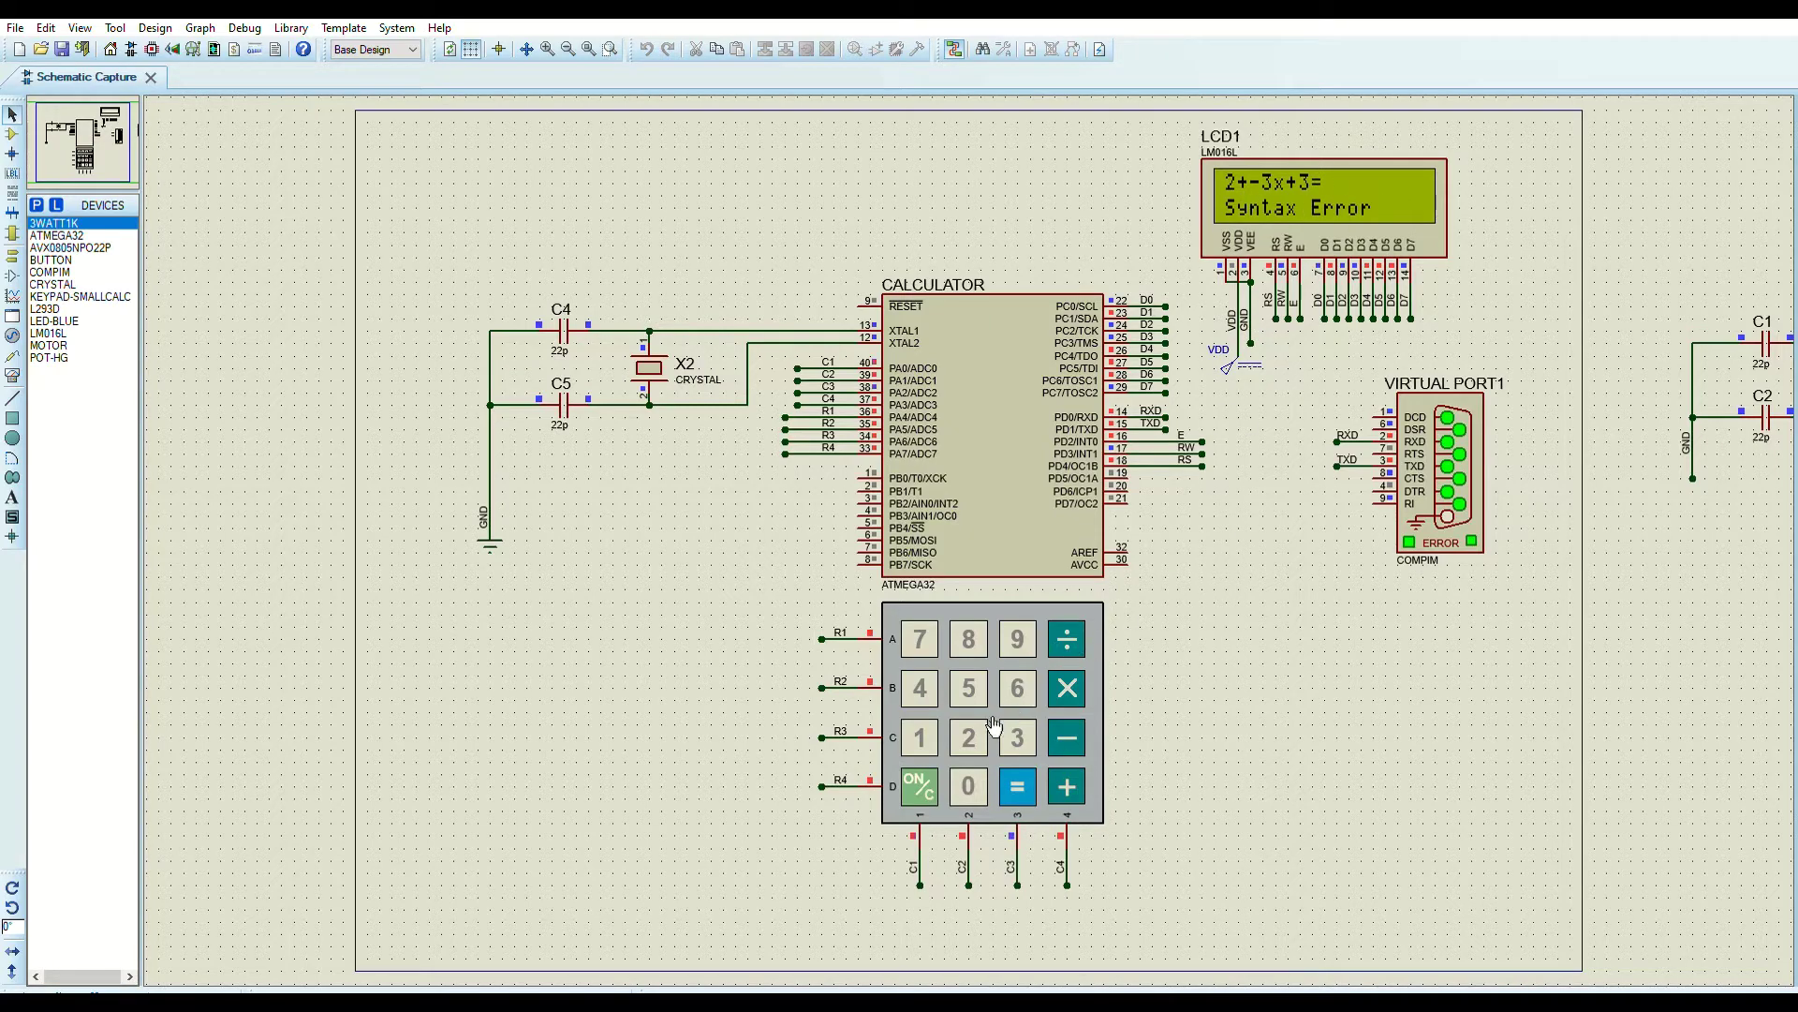
{"action": "left_click", "coordinate": [1019, 739]}
{"action": "left_click", "coordinate": [1082, 625]}
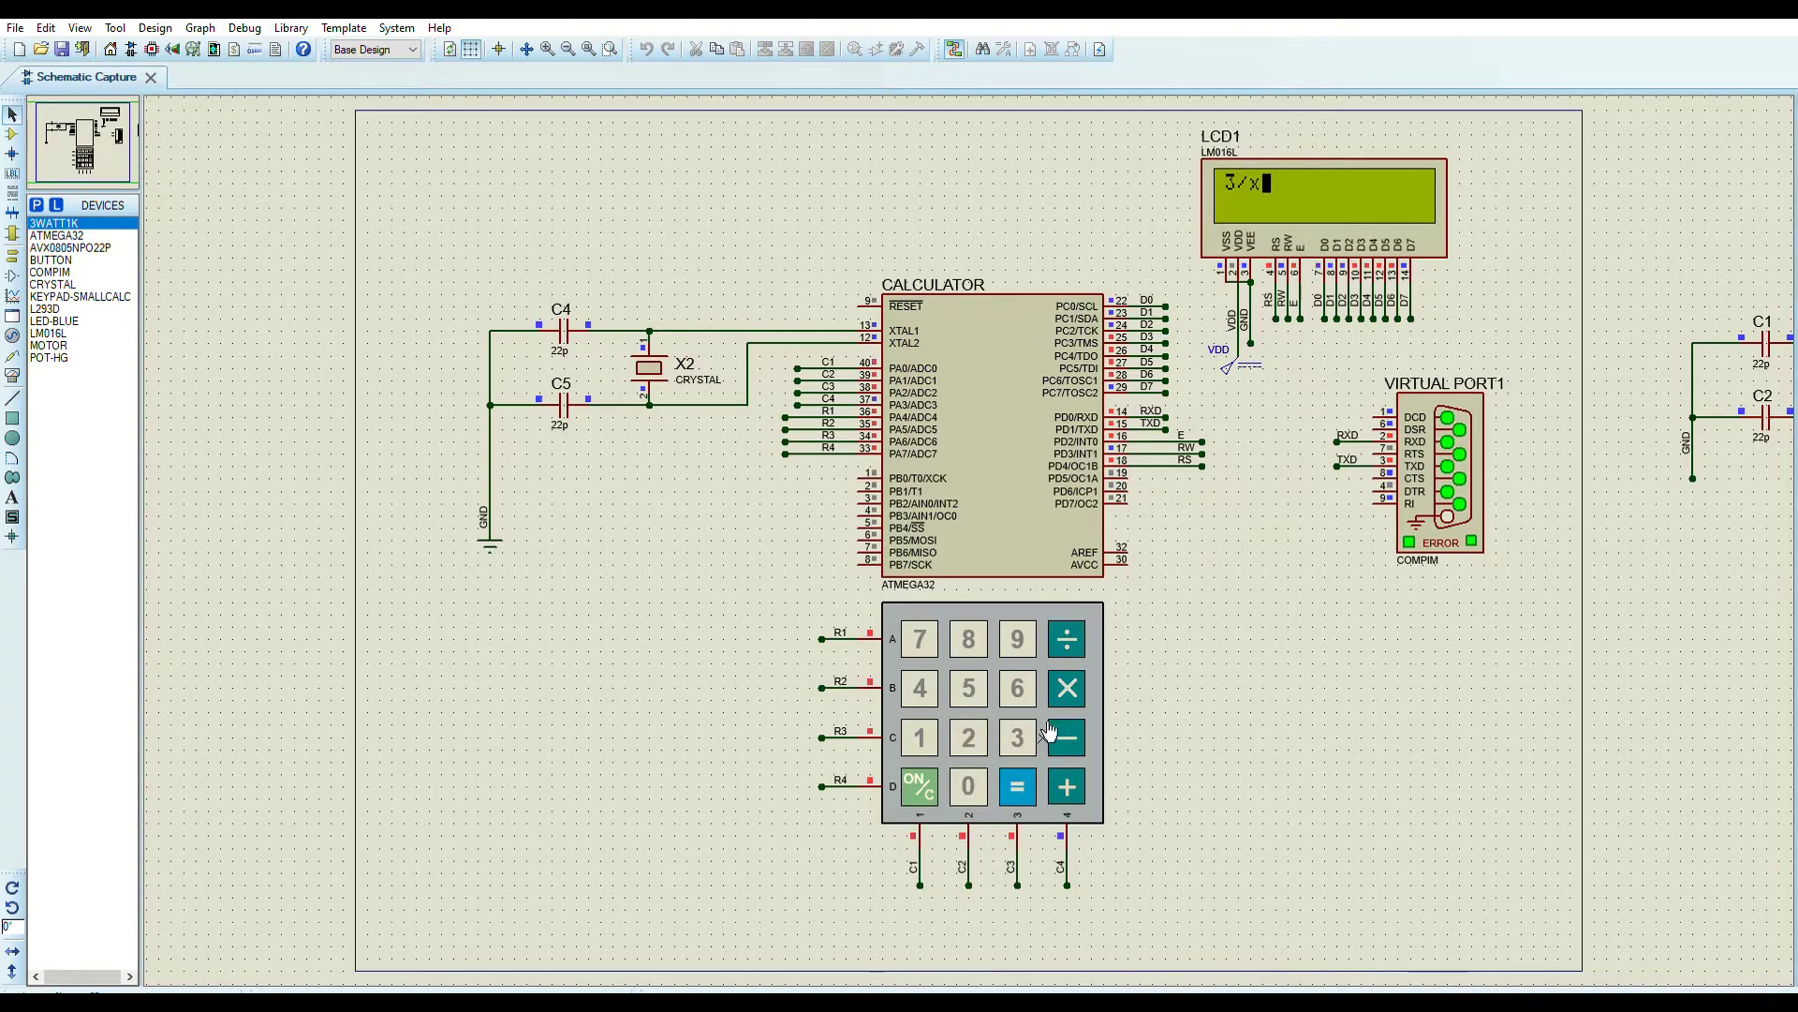
{"action": "left_click", "coordinate": [1019, 738]}
{"action": "left_click", "coordinate": [1031, 770]}
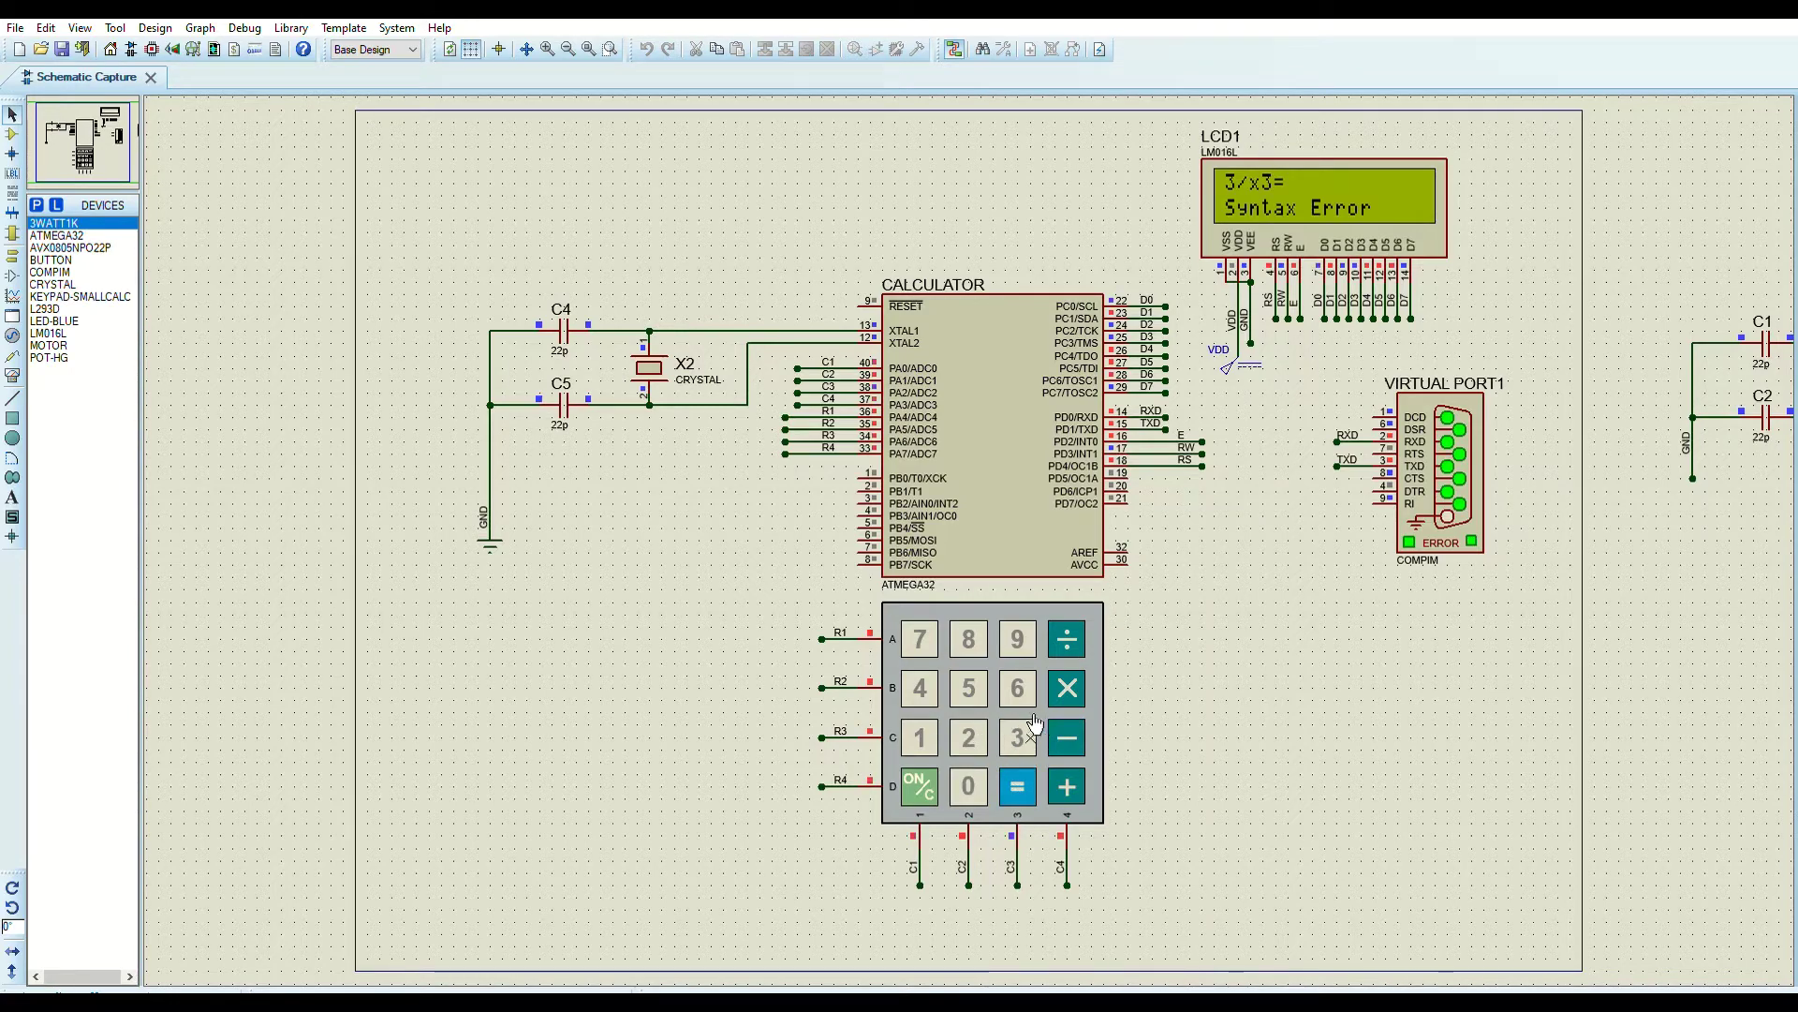
{"action": "left_click", "coordinate": [985, 774]}
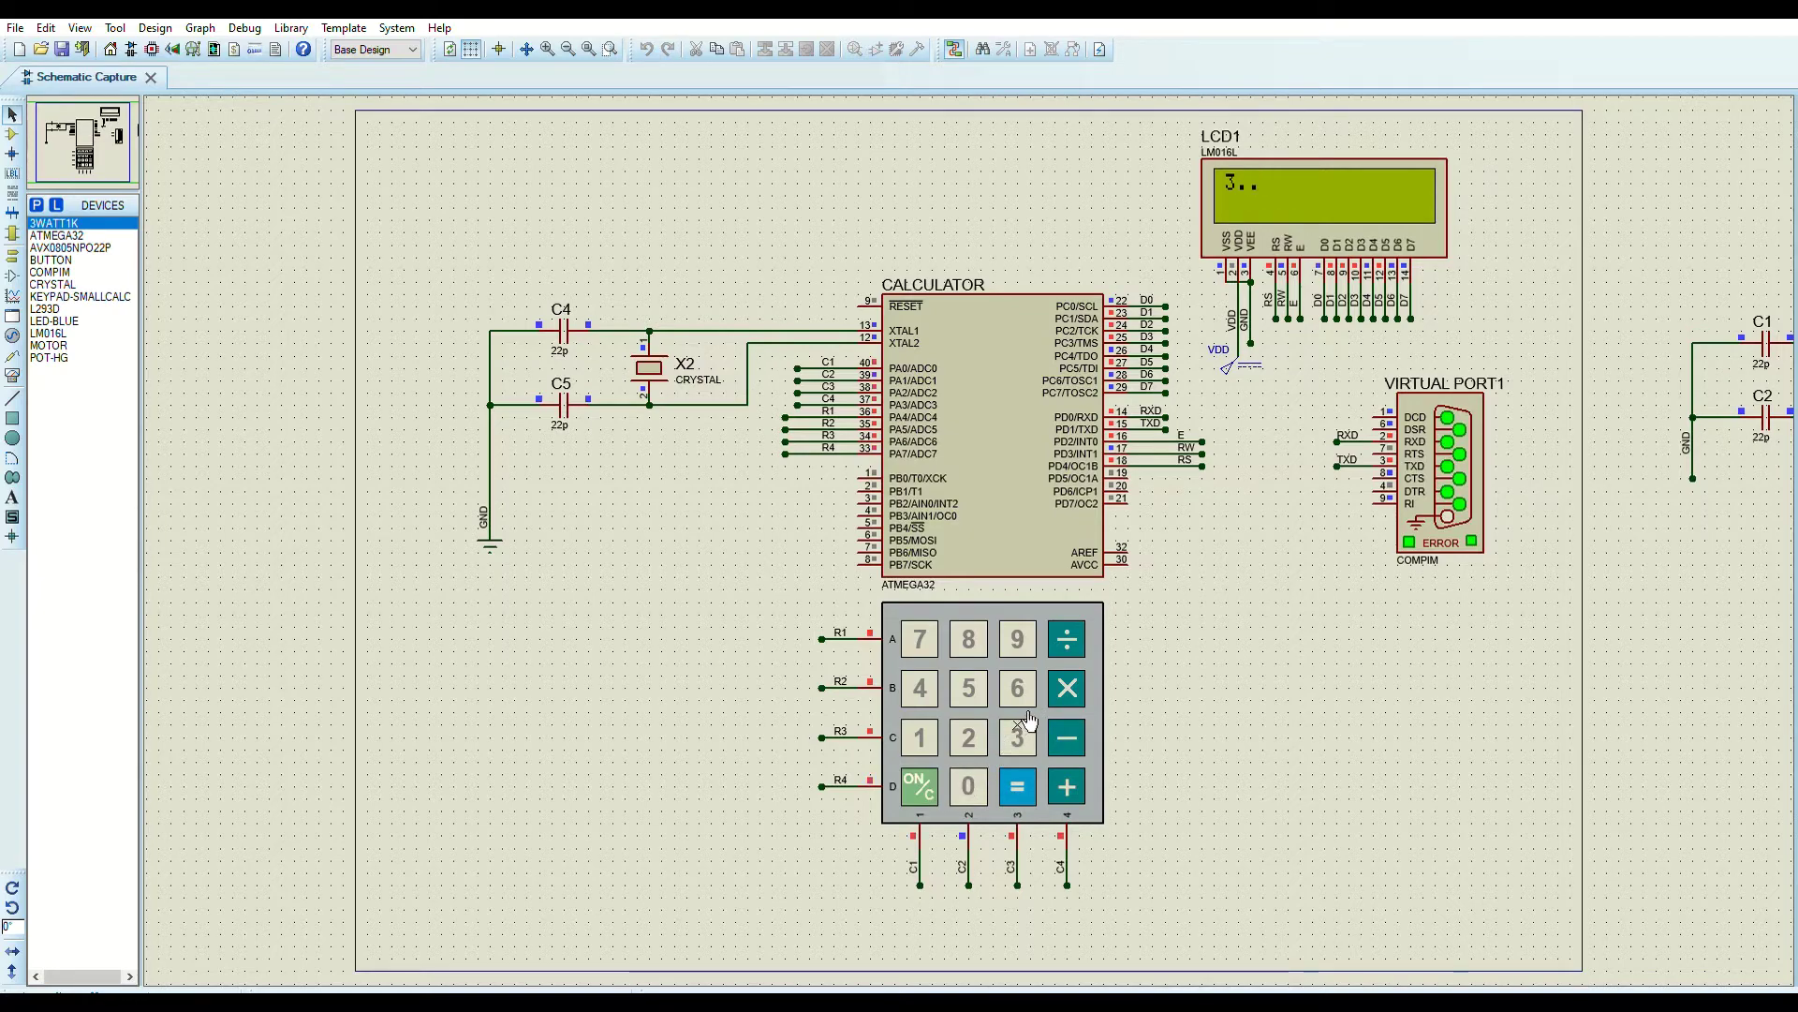
{"action": "left_click", "coordinate": [1040, 780]}
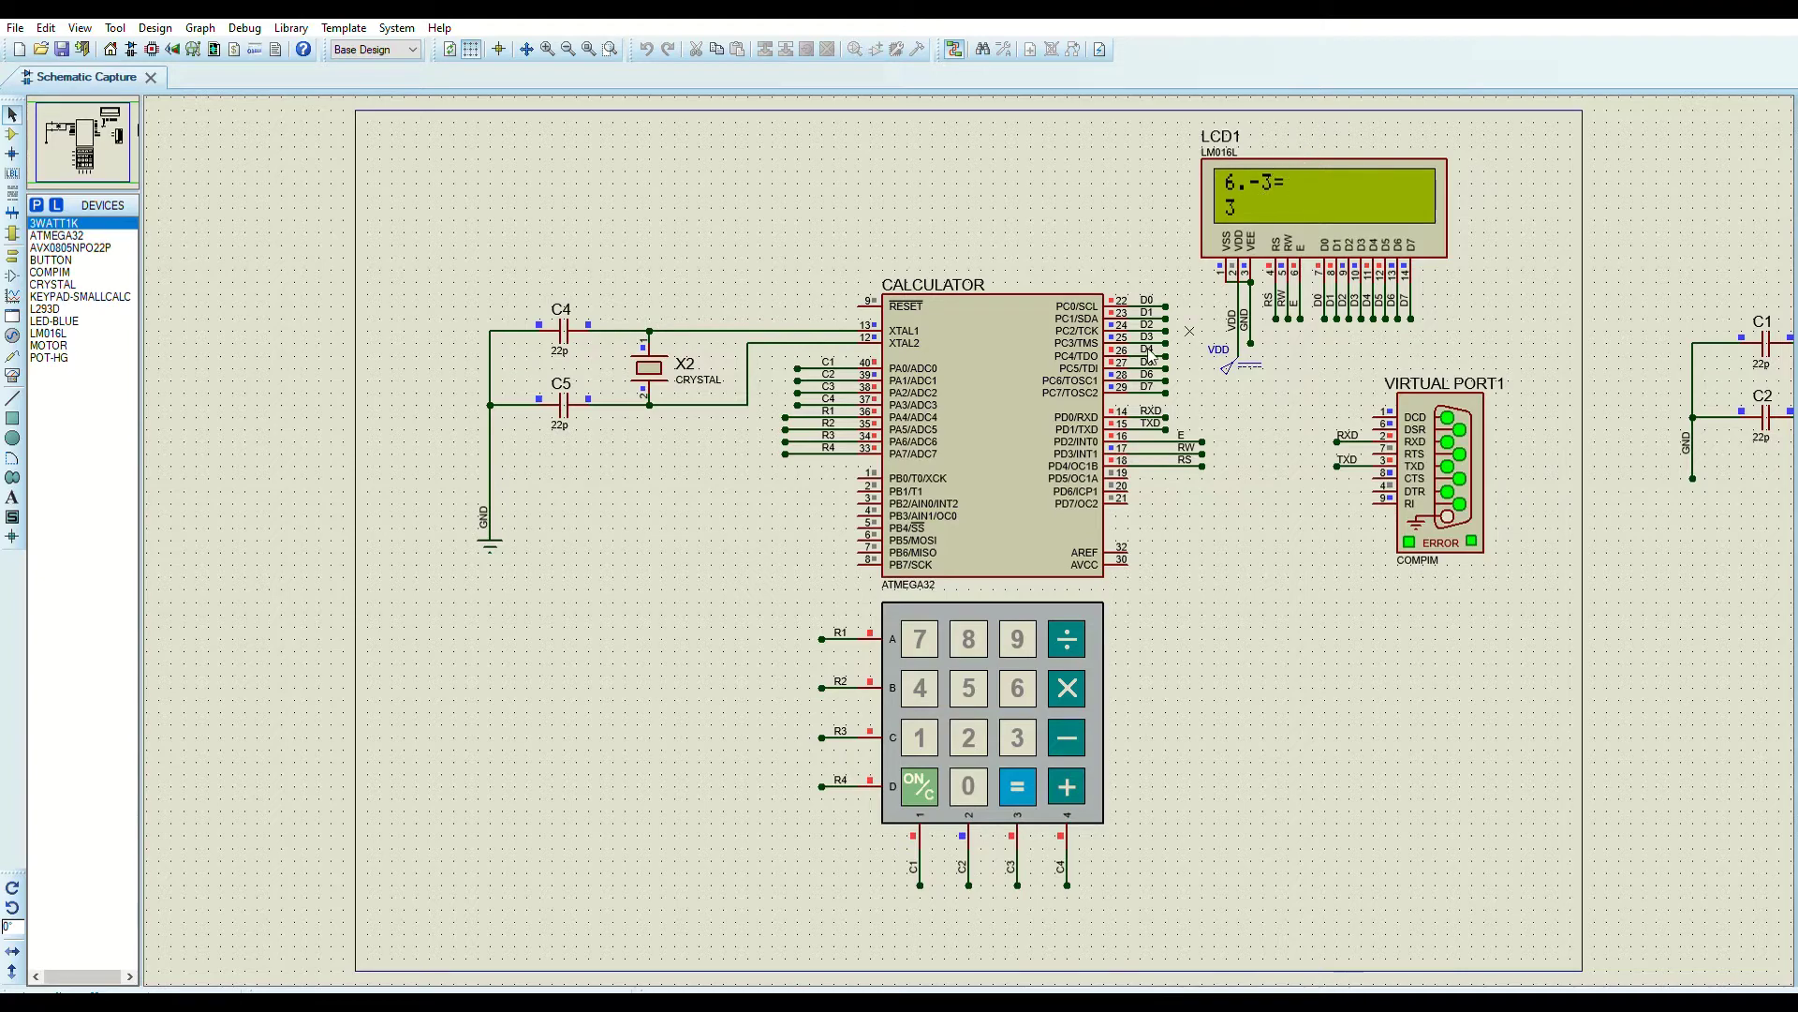
Enter 2, then clear it with ON/C so LCD1 is blank.
{"action": "left_click", "coordinate": [968, 737]}
{"action": "left_click", "coordinate": [939, 780]}
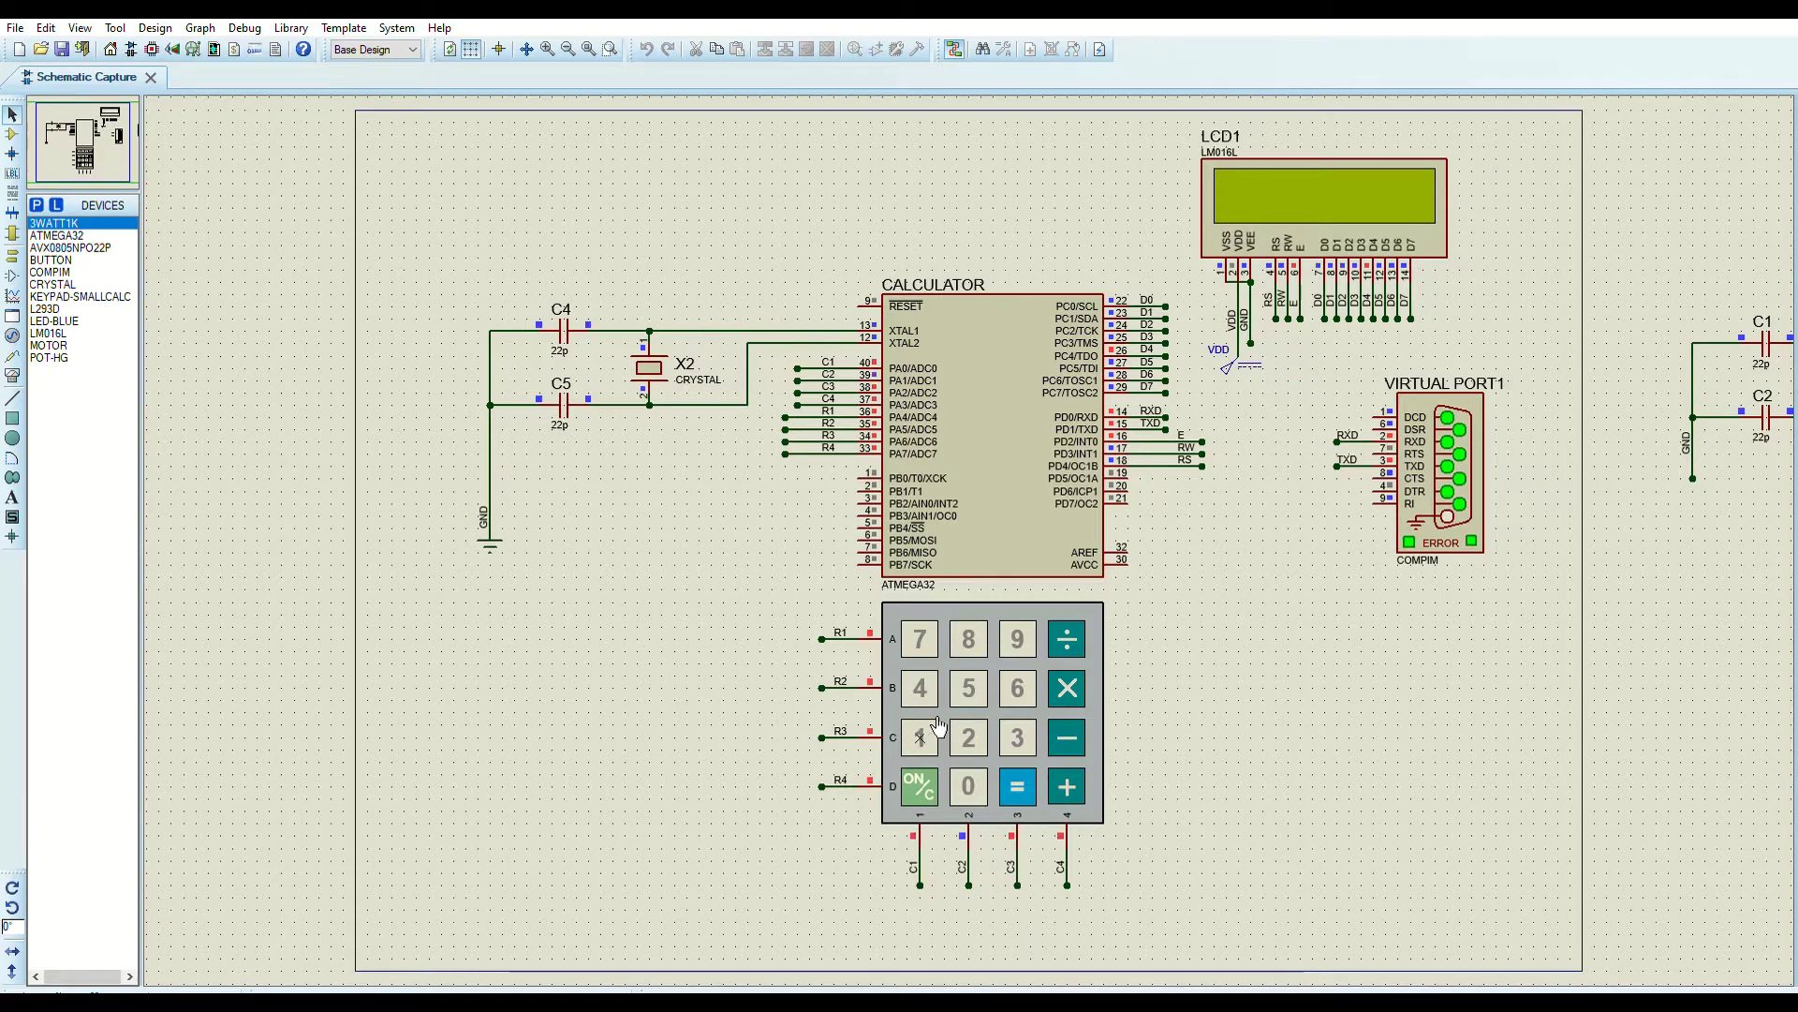
{"action": "left_click", "coordinate": [1032, 625]}
{"action": "left_click", "coordinate": [1031, 625]}
{"action": "left_click", "coordinate": [1032, 624]}
{"action": "left_click", "coordinate": [1031, 624]}
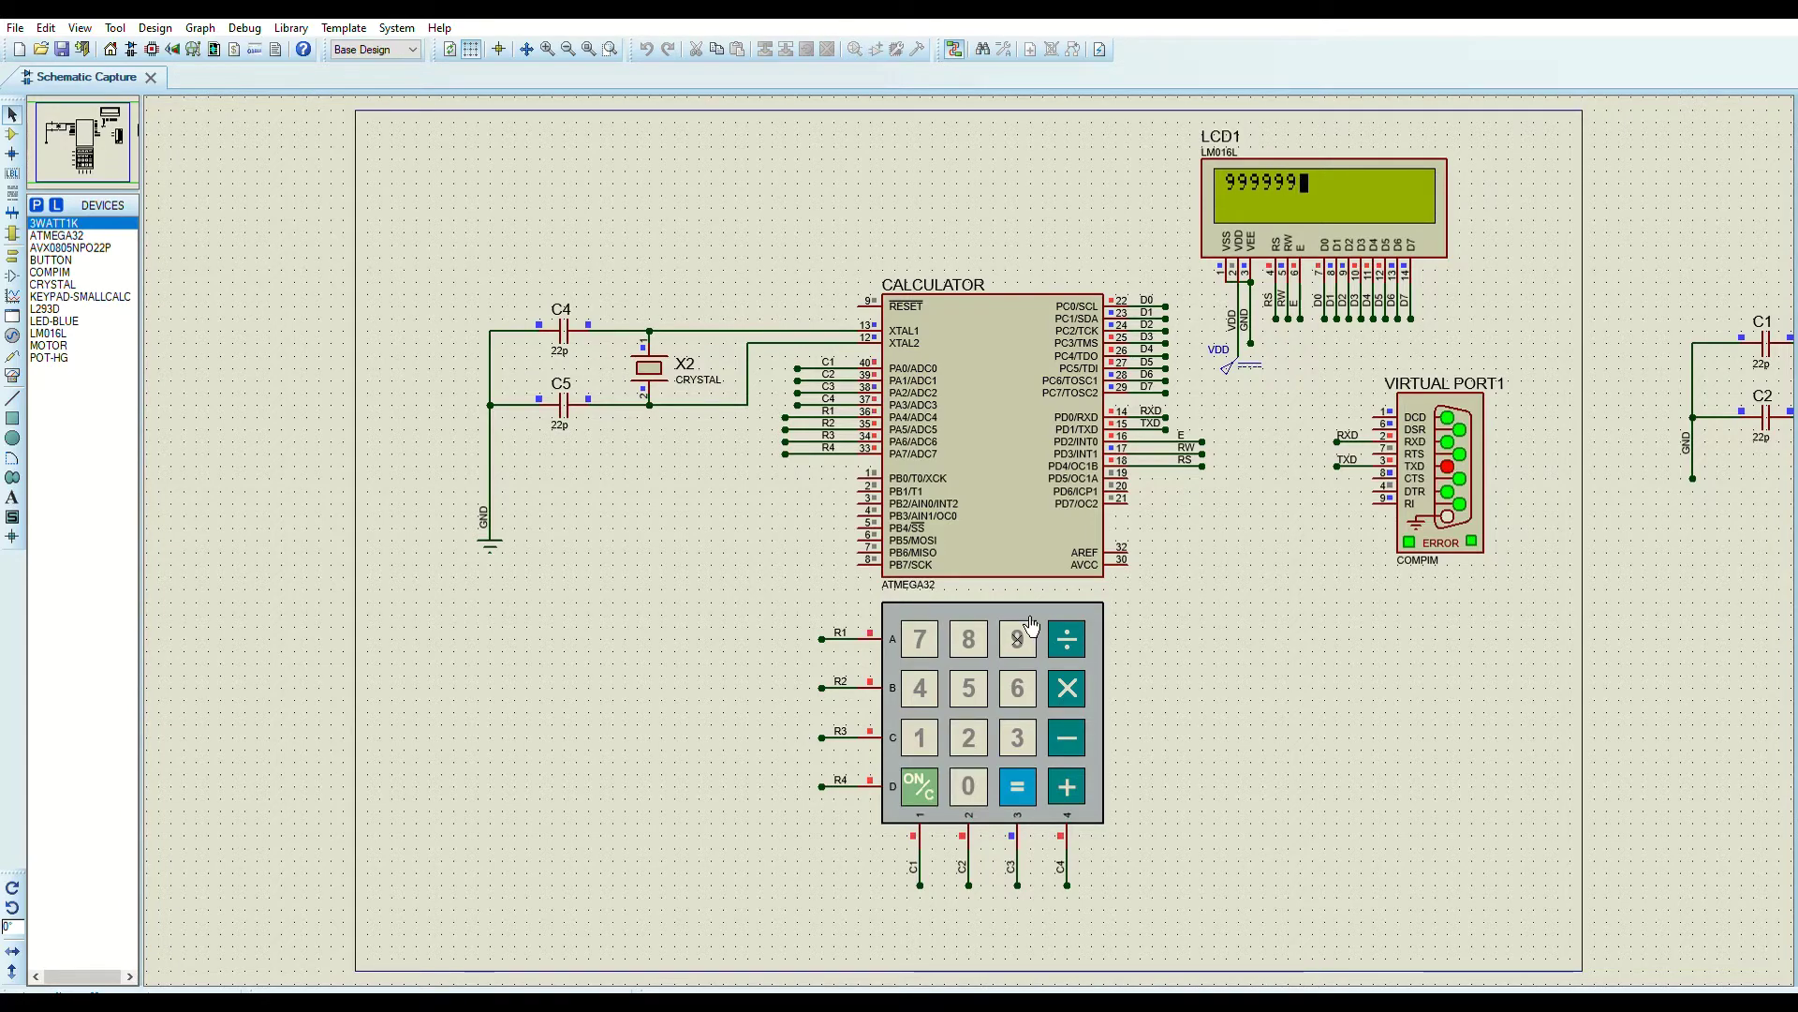
{"action": "left_click", "coordinate": [1032, 625]}
{"action": "left_click", "coordinate": [1032, 625]}
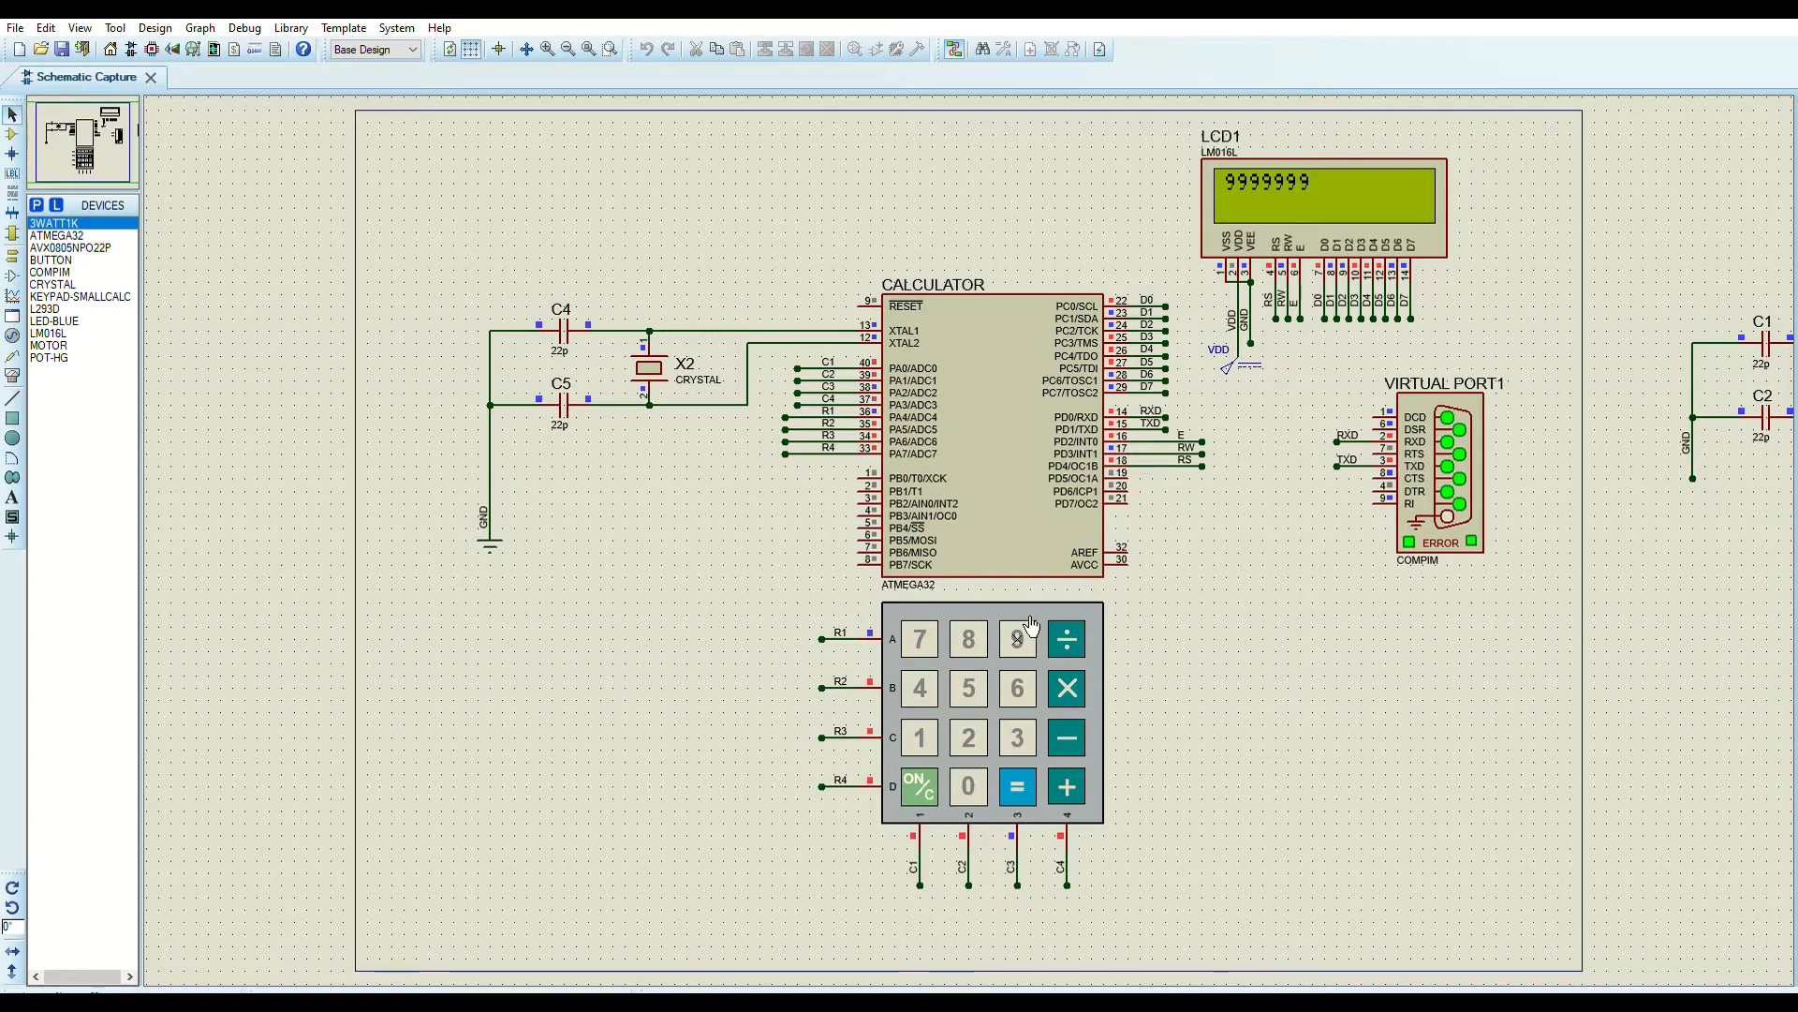
{"action": "left_click", "coordinate": [1032, 625]}
{"action": "left_click", "coordinate": [982, 668]}
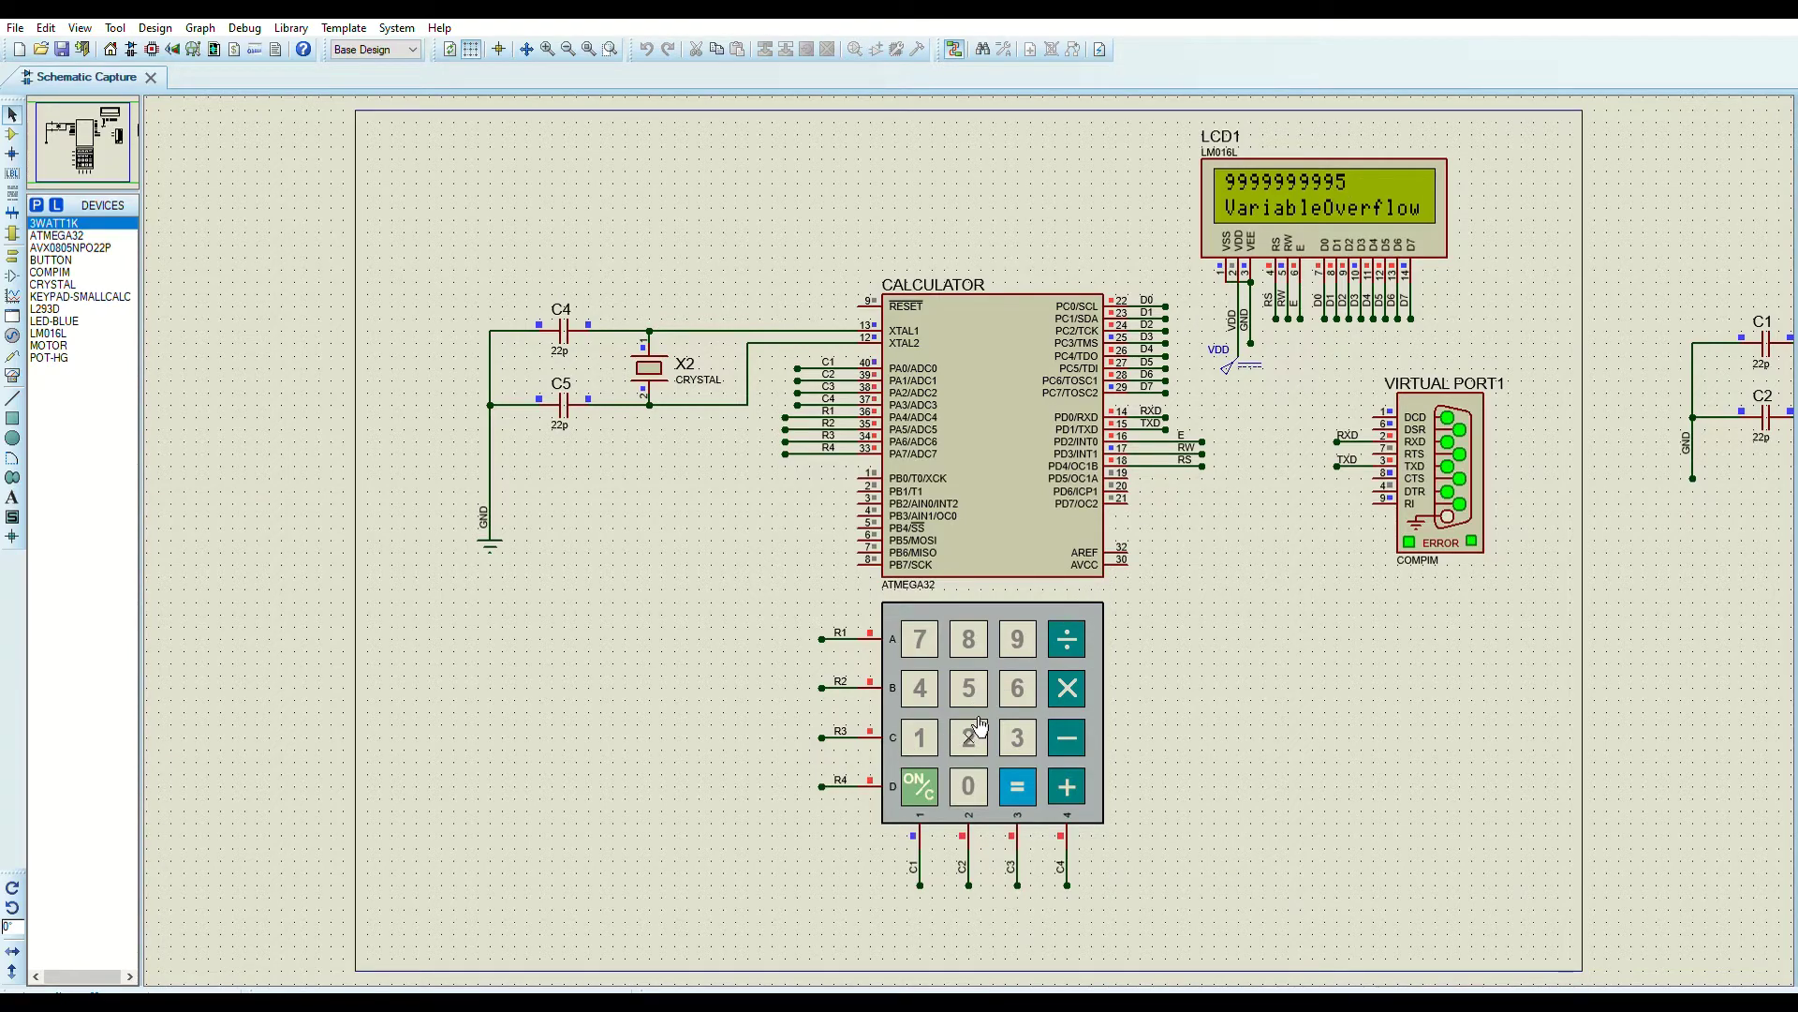
{"action": "left_click", "coordinate": [978, 772]}
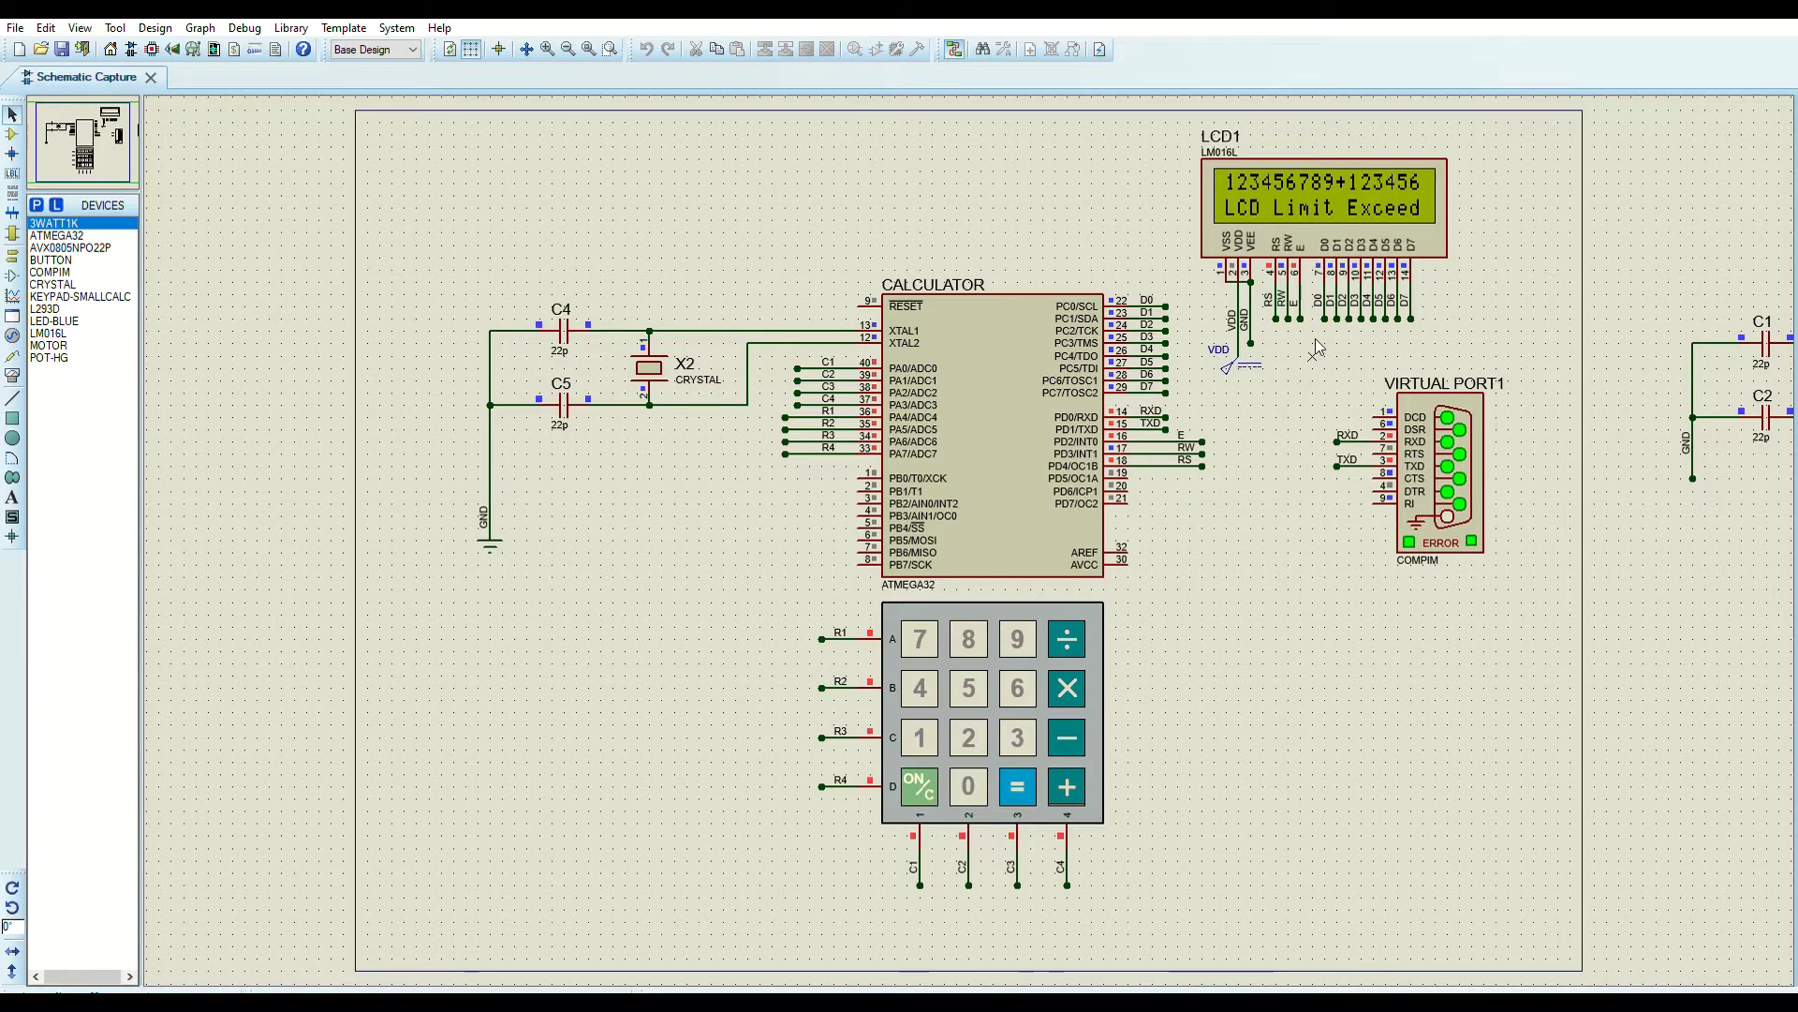
Box-select the VIRTUAL PORT1 (COMPIM) serial component.
{"action": "left_click_drag", "start_coordinate": [1313, 357], "coordinate": [1535, 597]}
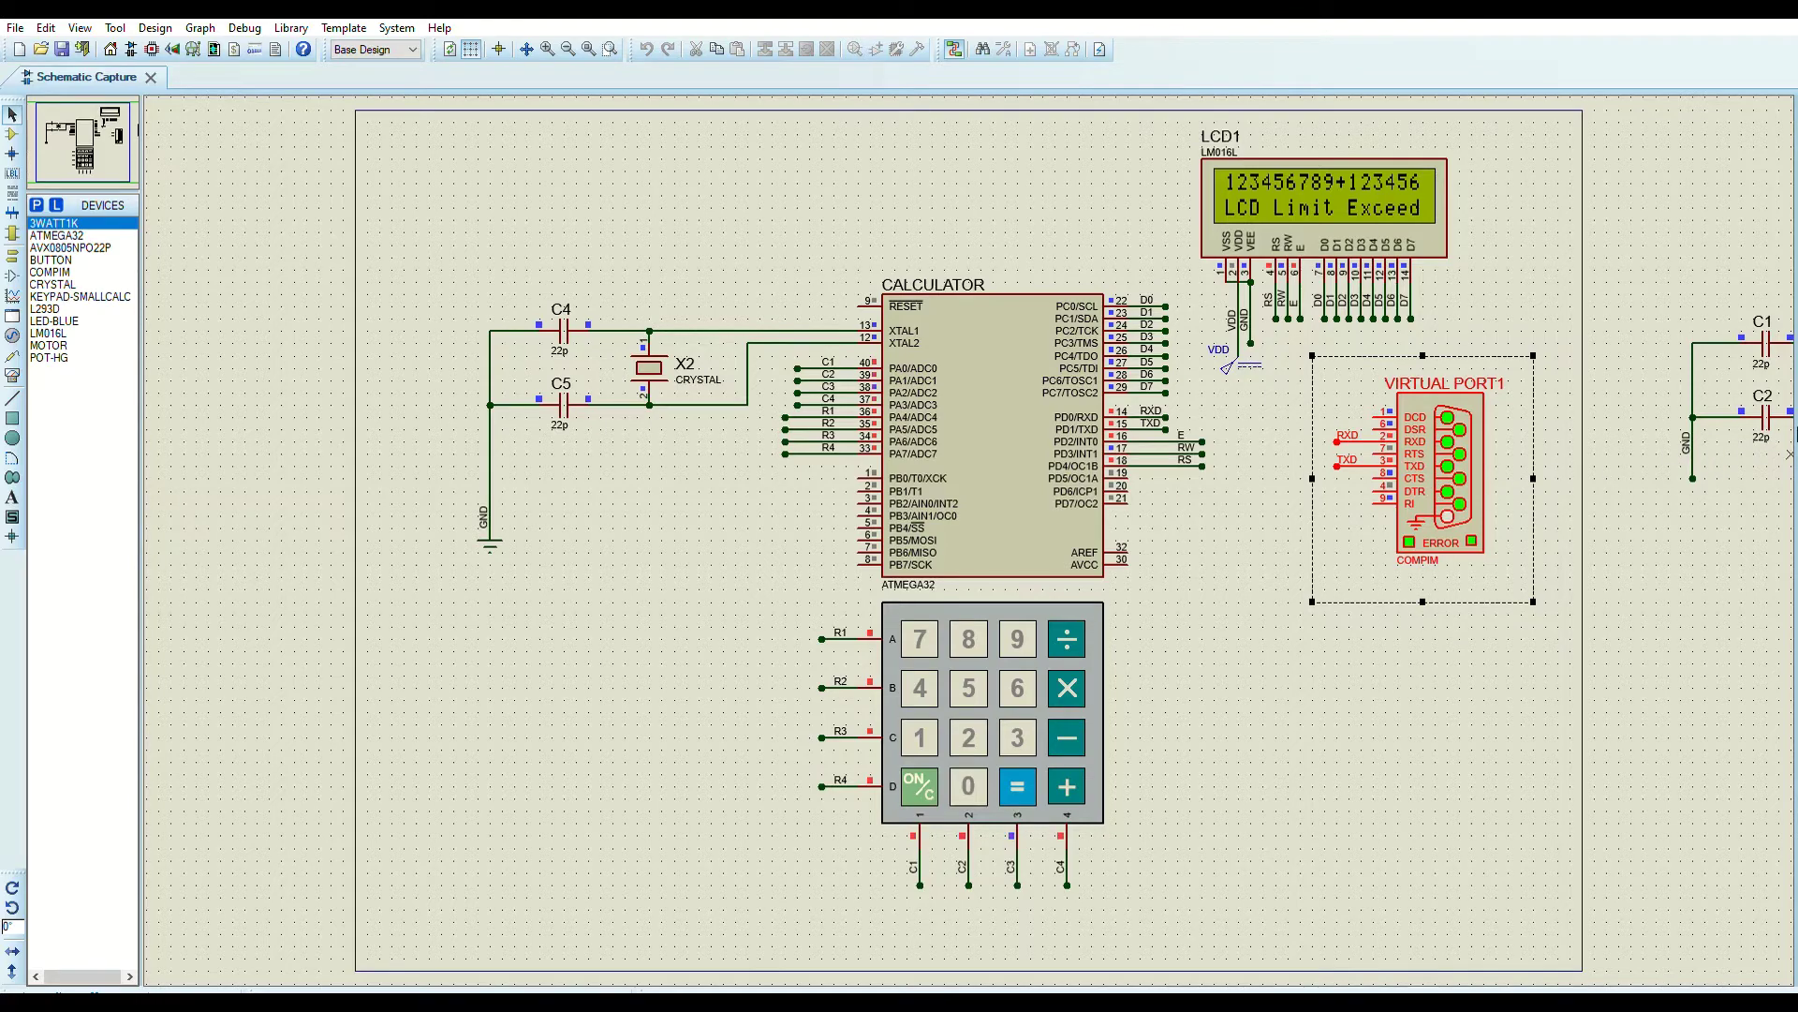
Zoom to frame both the CALCULATOR and DISPLAY circuits together, then select VIRTUAL PORT2.
{"action": "scroll", "coordinate": [1667, 483], "scroll_direction": "down", "scroll_amount": 2}
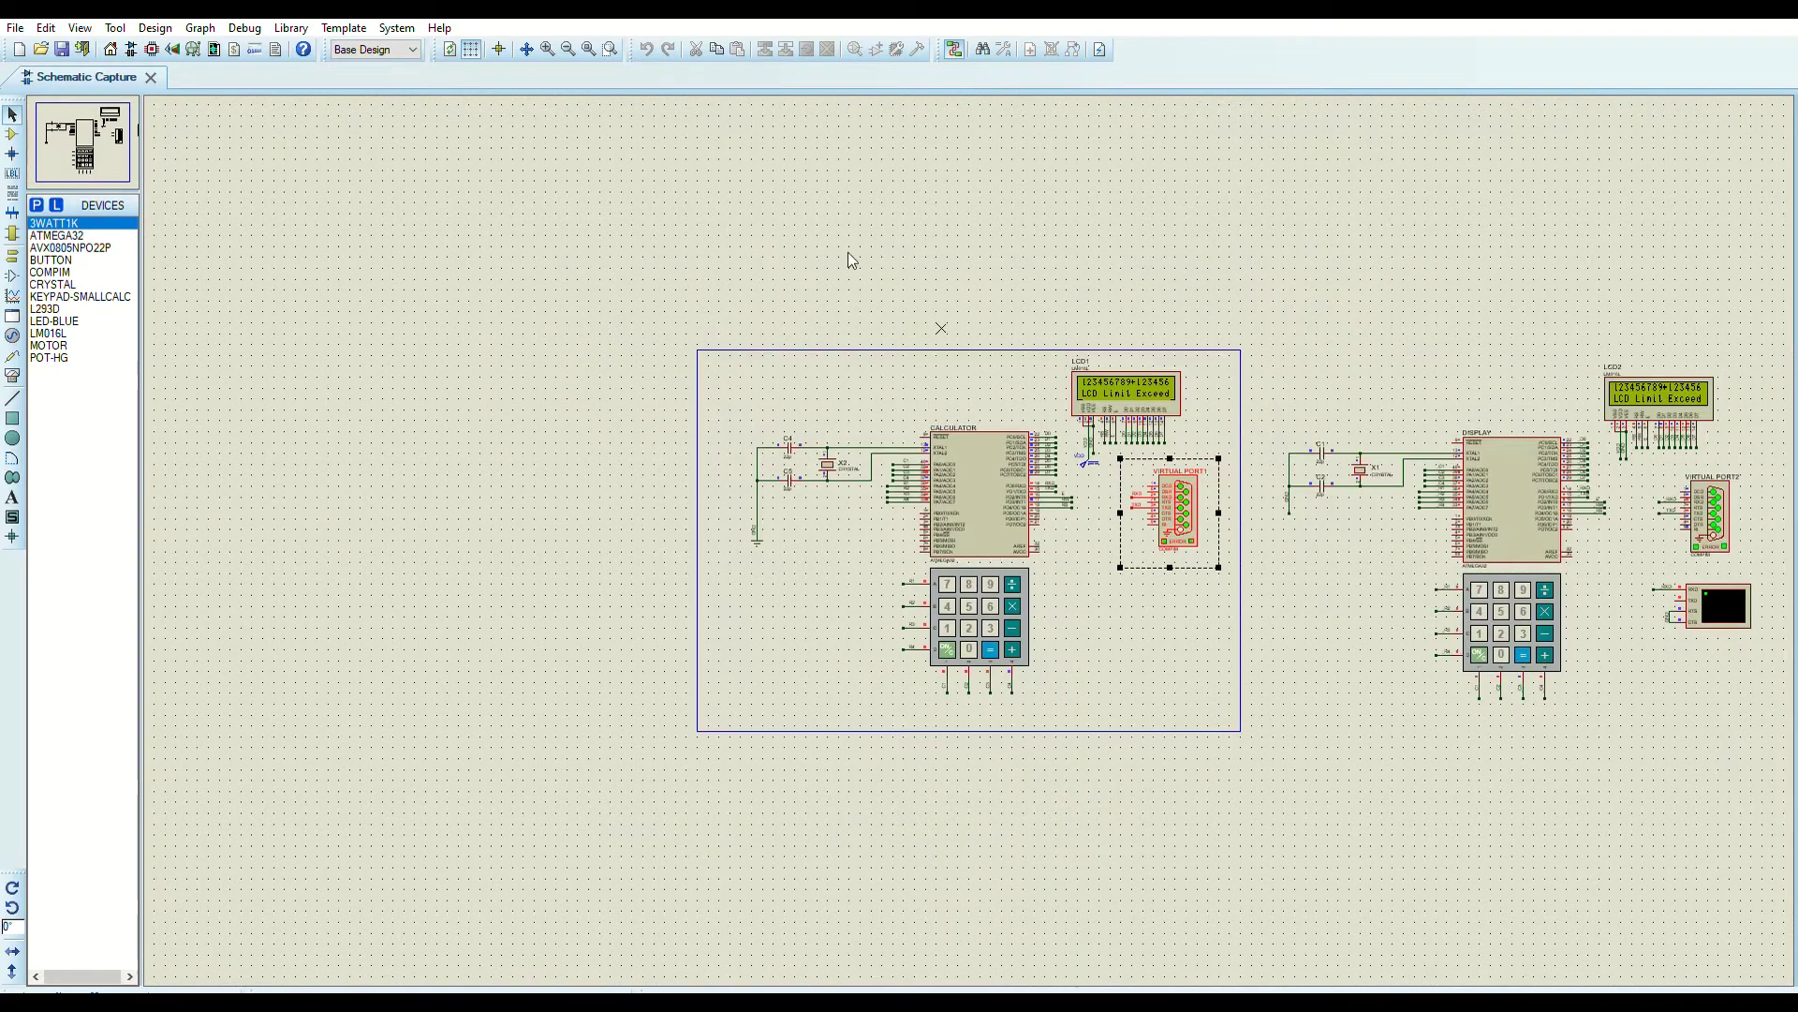
{"action": "left_click", "coordinate": [590, 49]}
{"action": "left_click_drag", "start_coordinate": [703, 354], "coordinate": [1770, 726]}
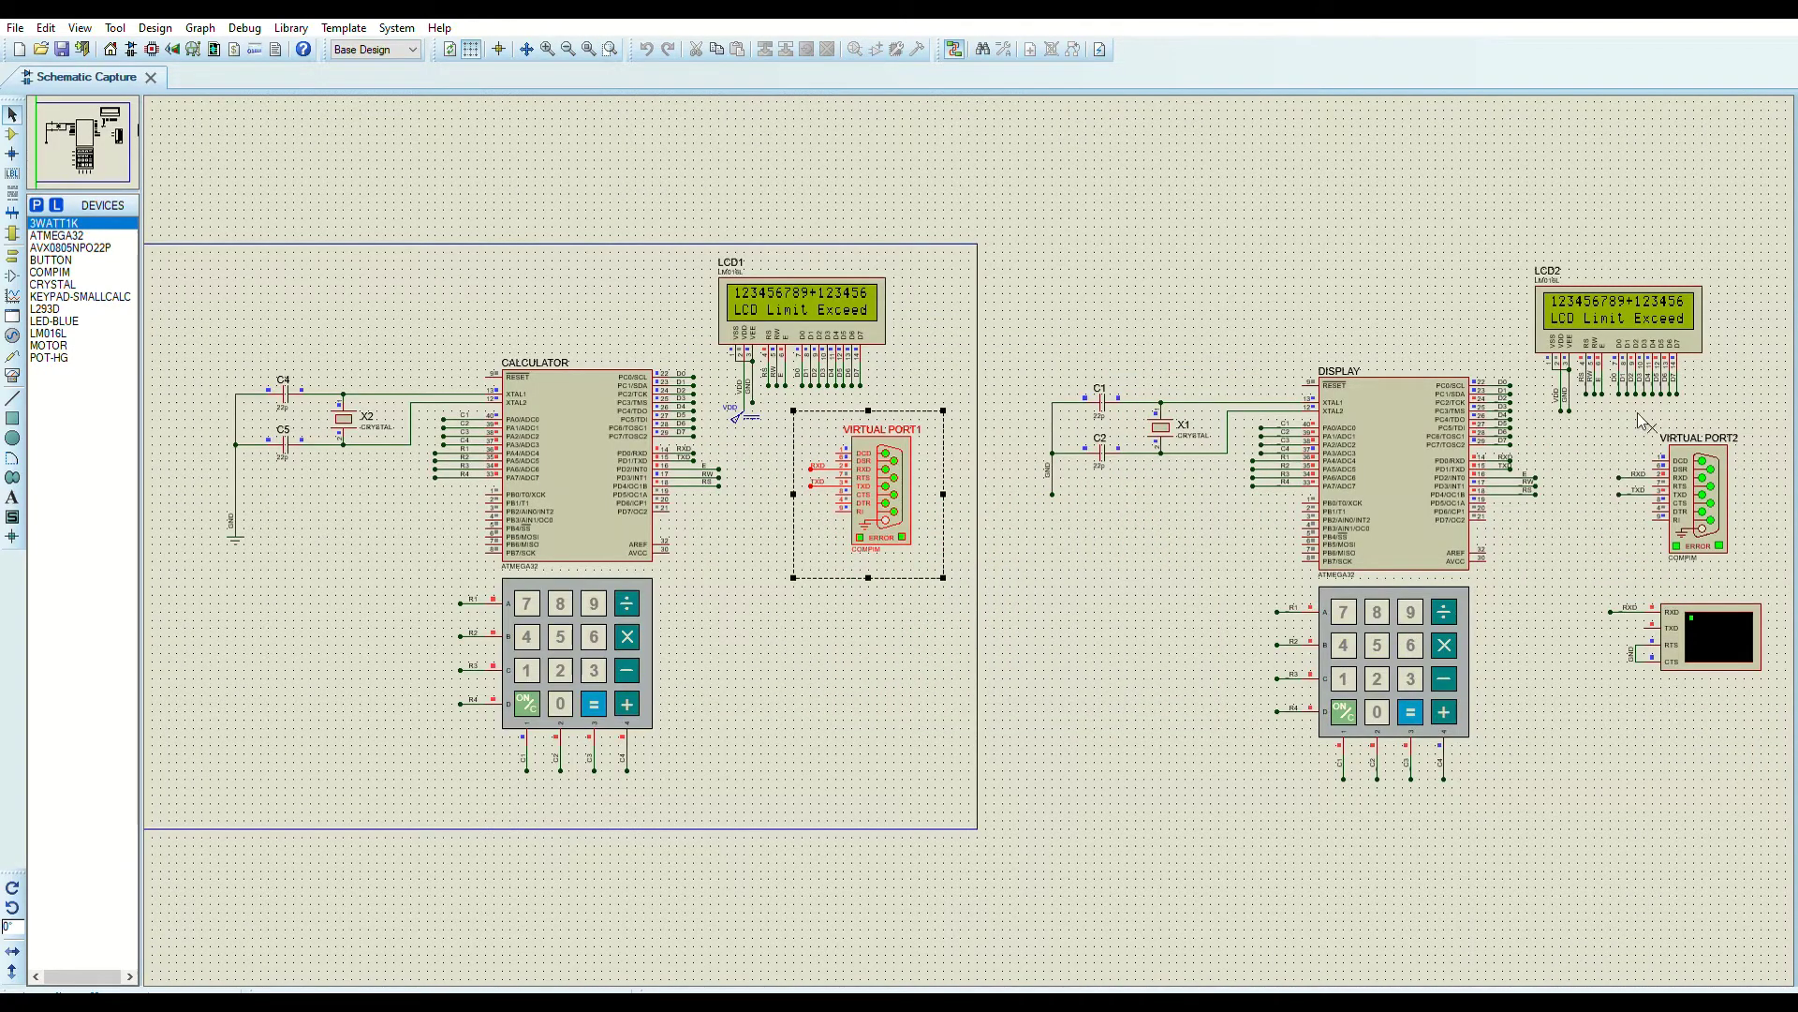
{"action": "left_click", "coordinate": [1714, 478]}
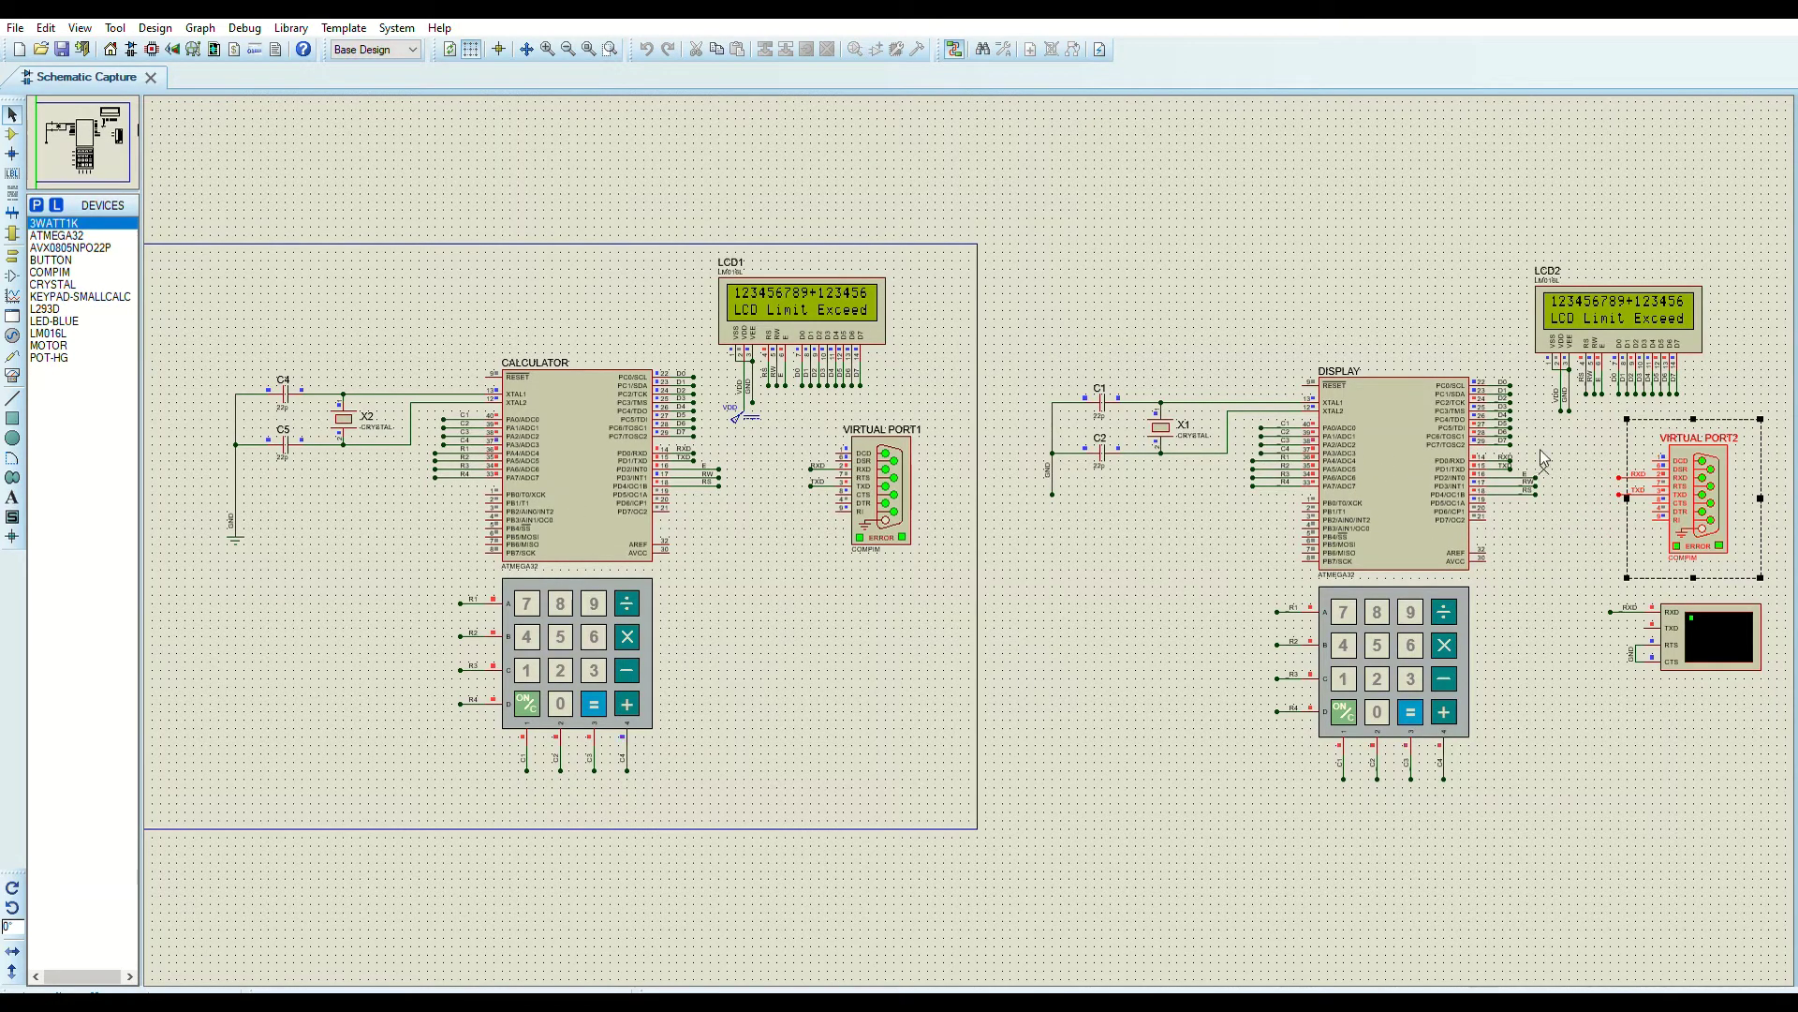
Deselect VIRTUAL PORT2, key digits 1, 5 and 6 of 132456789+2134567 on the keypad, then zoom the sheet.
{"action": "left_click", "coordinate": [1575, 454]}
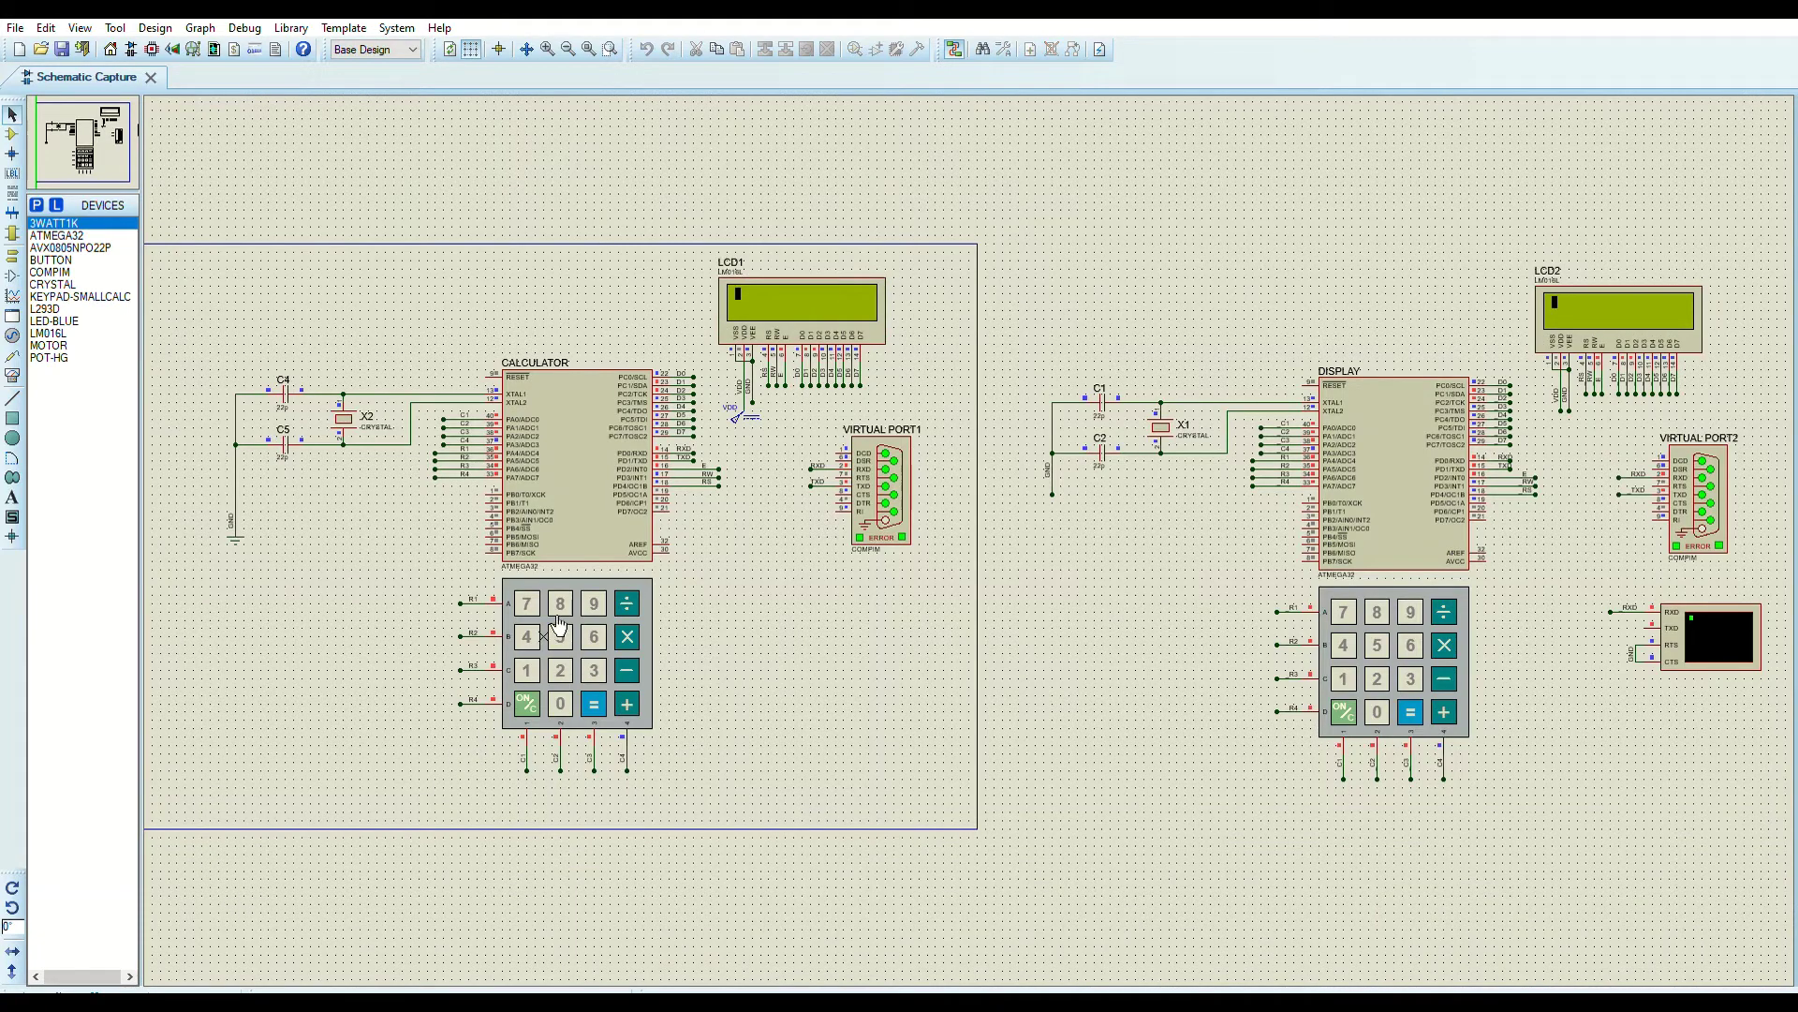
{"action": "left_click", "coordinate": [530, 667]}
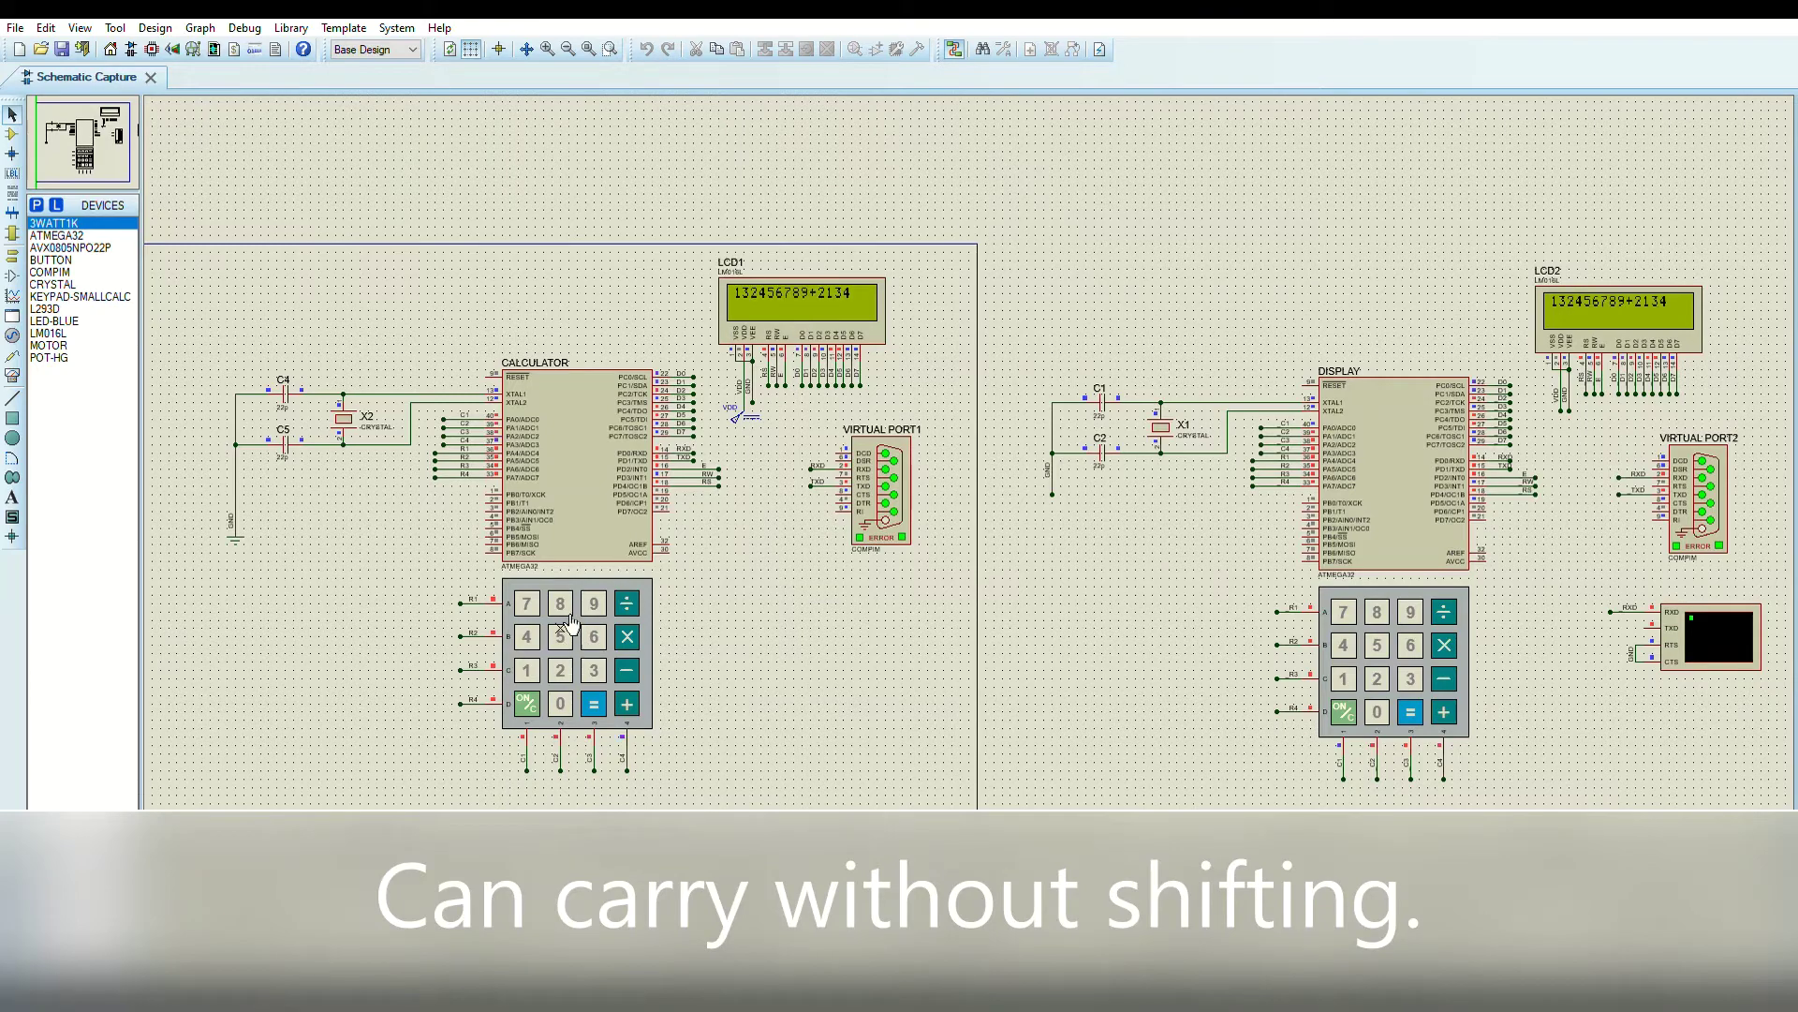
{"action": "left_click", "coordinate": [568, 623]}
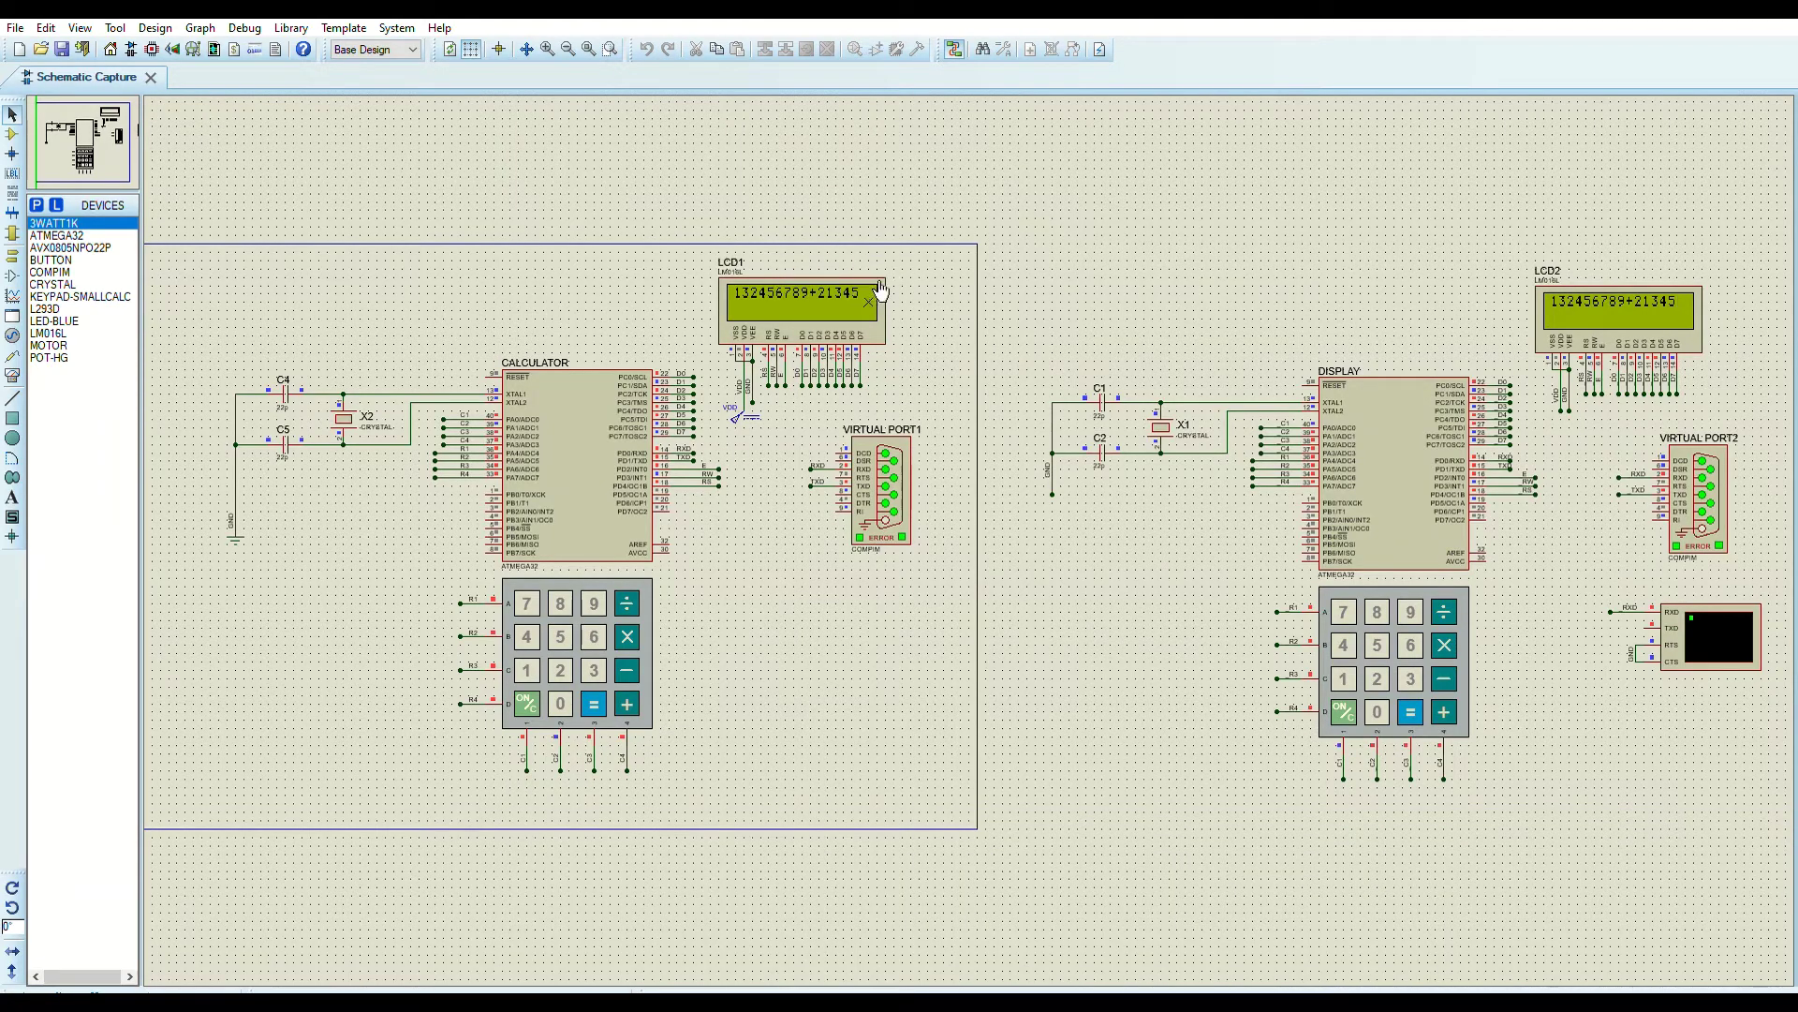
{"action": "left_click", "coordinate": [600, 629]}
{"action": "left_click", "coordinate": [587, 46]}
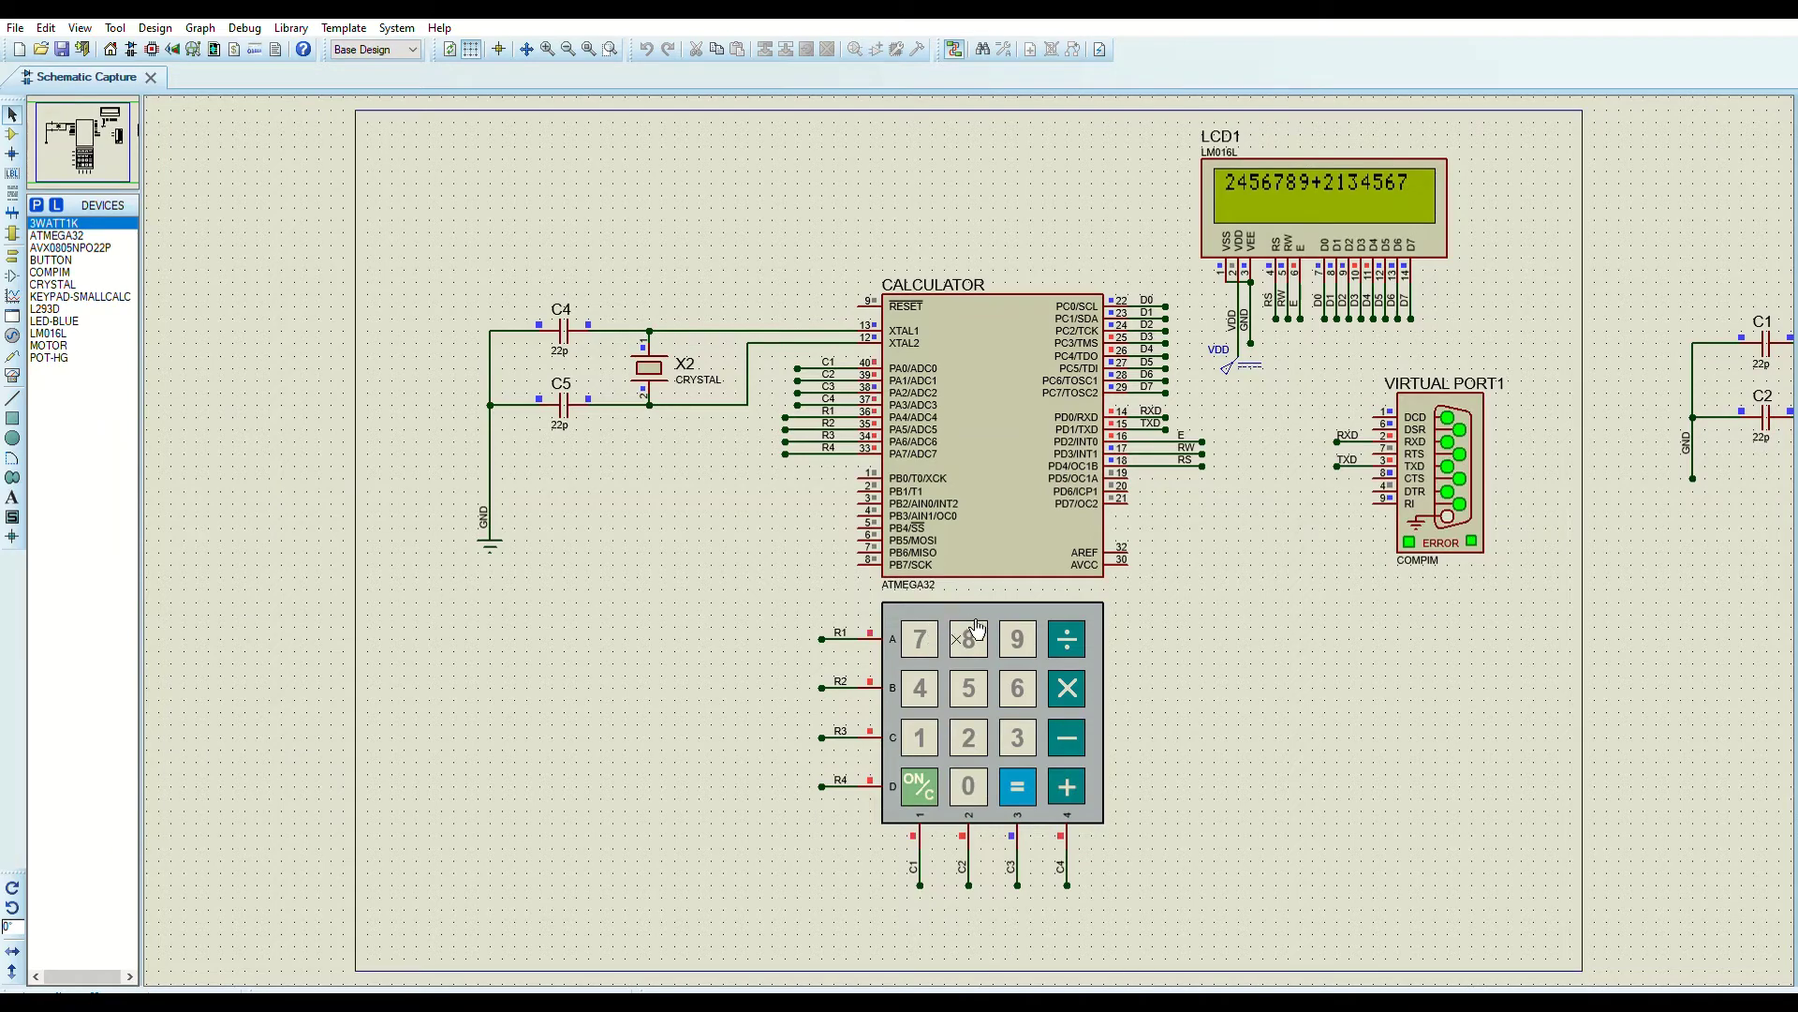
Append 7, 8 and 9 on the keypad, then select and deselect the C1, C2, X1 oscillator parts.
{"action": "left_click", "coordinate": [984, 629]}
{"action": "left_click", "coordinate": [1033, 627]}
{"action": "left_click_drag", "start_coordinate": [1631, 270], "coordinate": [1776, 688]}
{"action": "left_click", "coordinate": [1256, 701]}
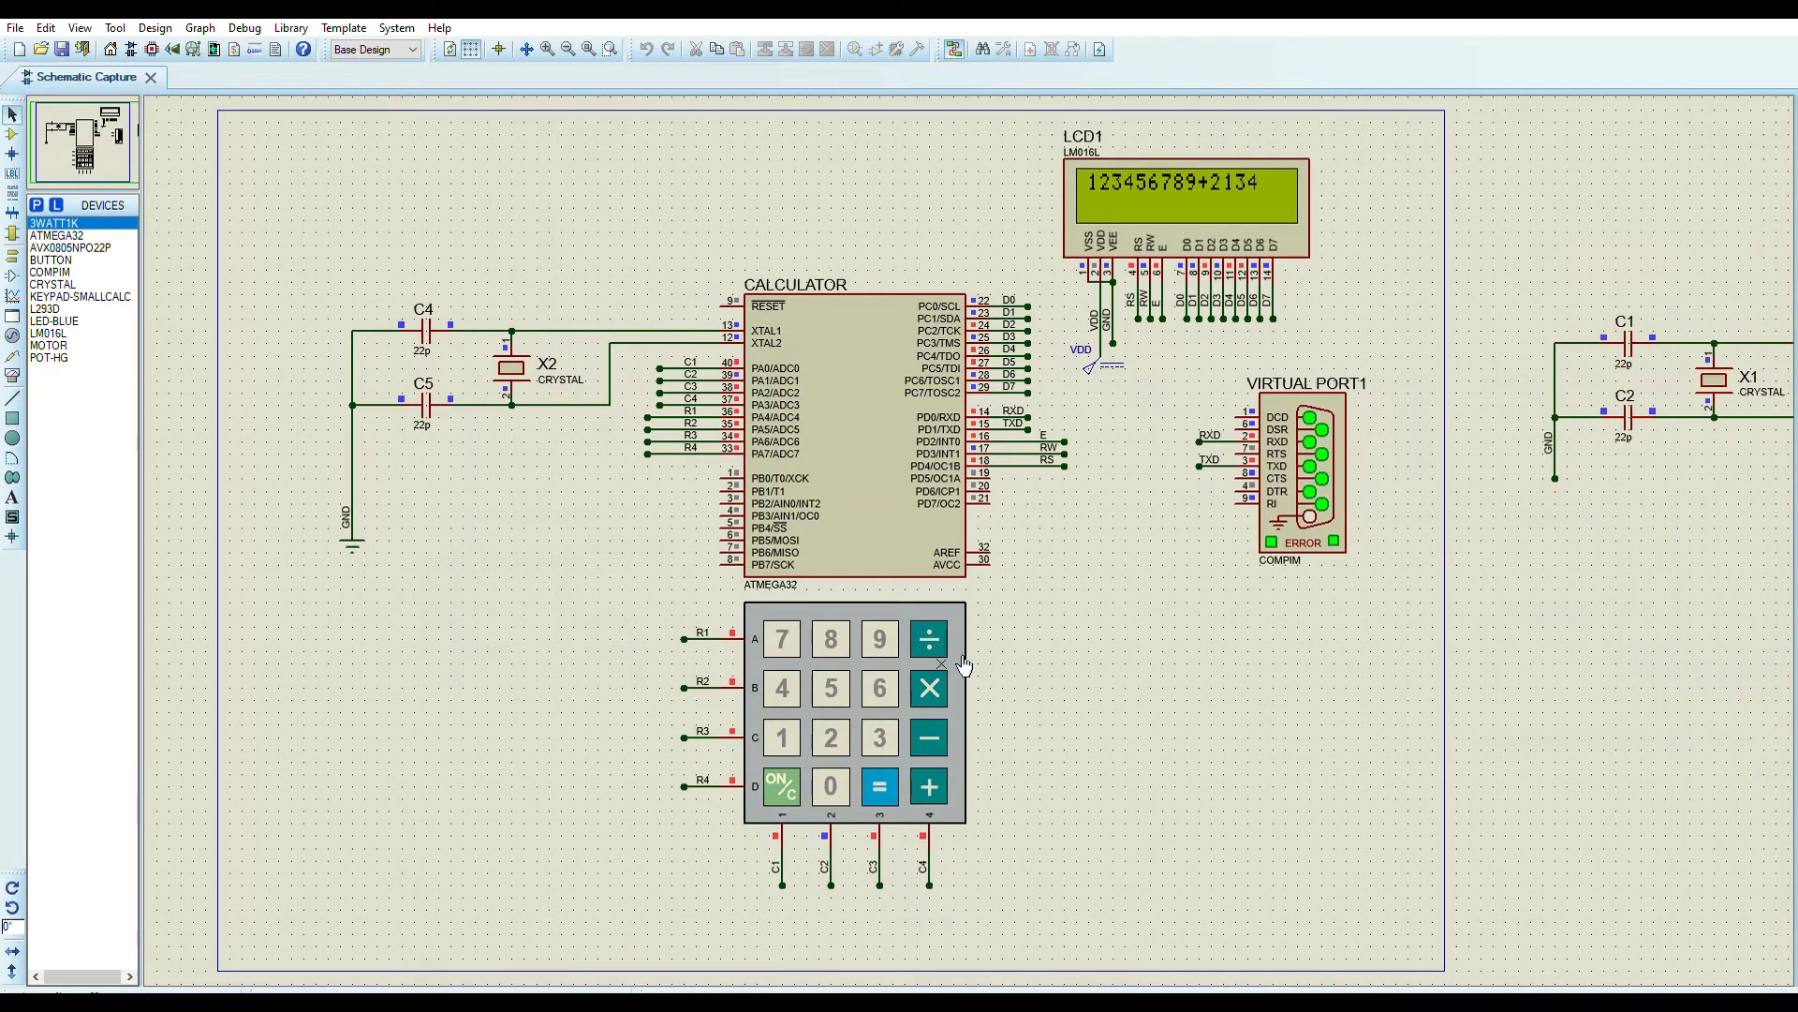
Enter 5, 6, 7, 8, 9 to finish 213456789, then frame both circuits in view.
{"action": "left_click", "coordinate": [831, 687]}
{"action": "left_click", "coordinate": [880, 682]}
{"action": "left_click", "coordinate": [807, 637]}
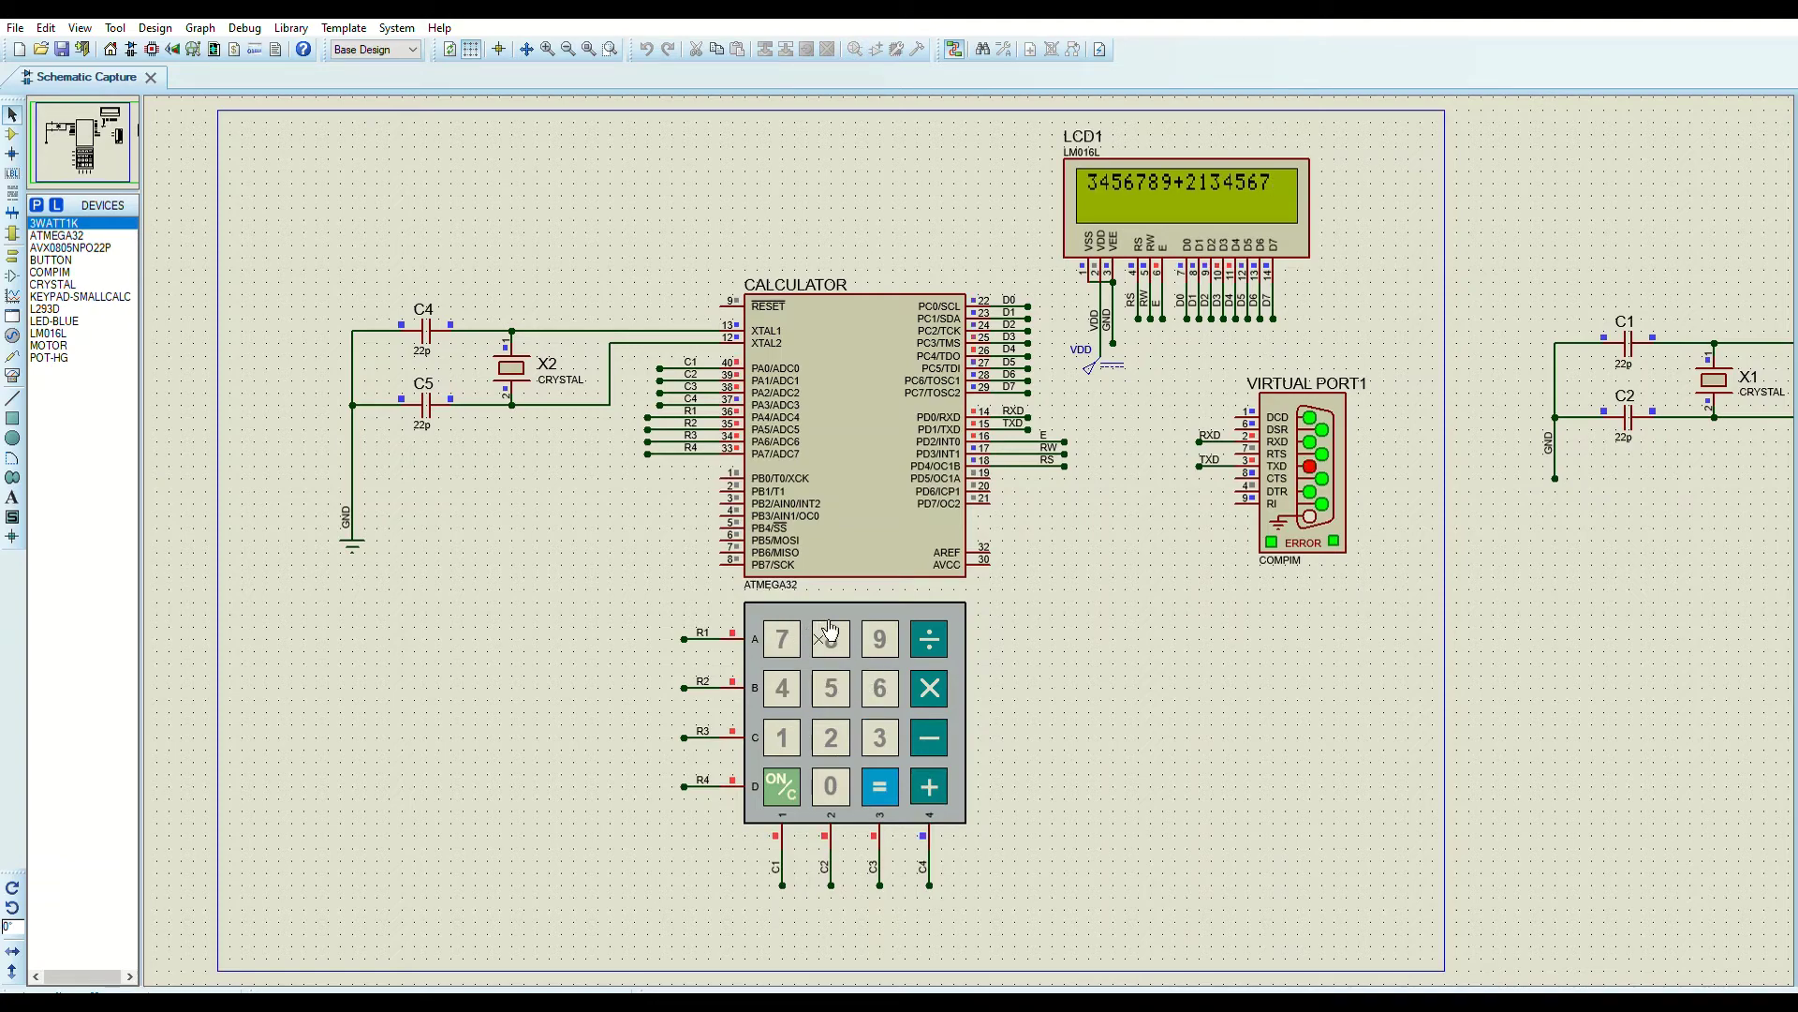
{"action": "left_click", "coordinate": [829, 637]}
{"action": "left_click", "coordinate": [890, 629]}
{"action": "scroll", "coordinate": [890, 626], "scroll_direction": "down", "scroll_amount": 3}
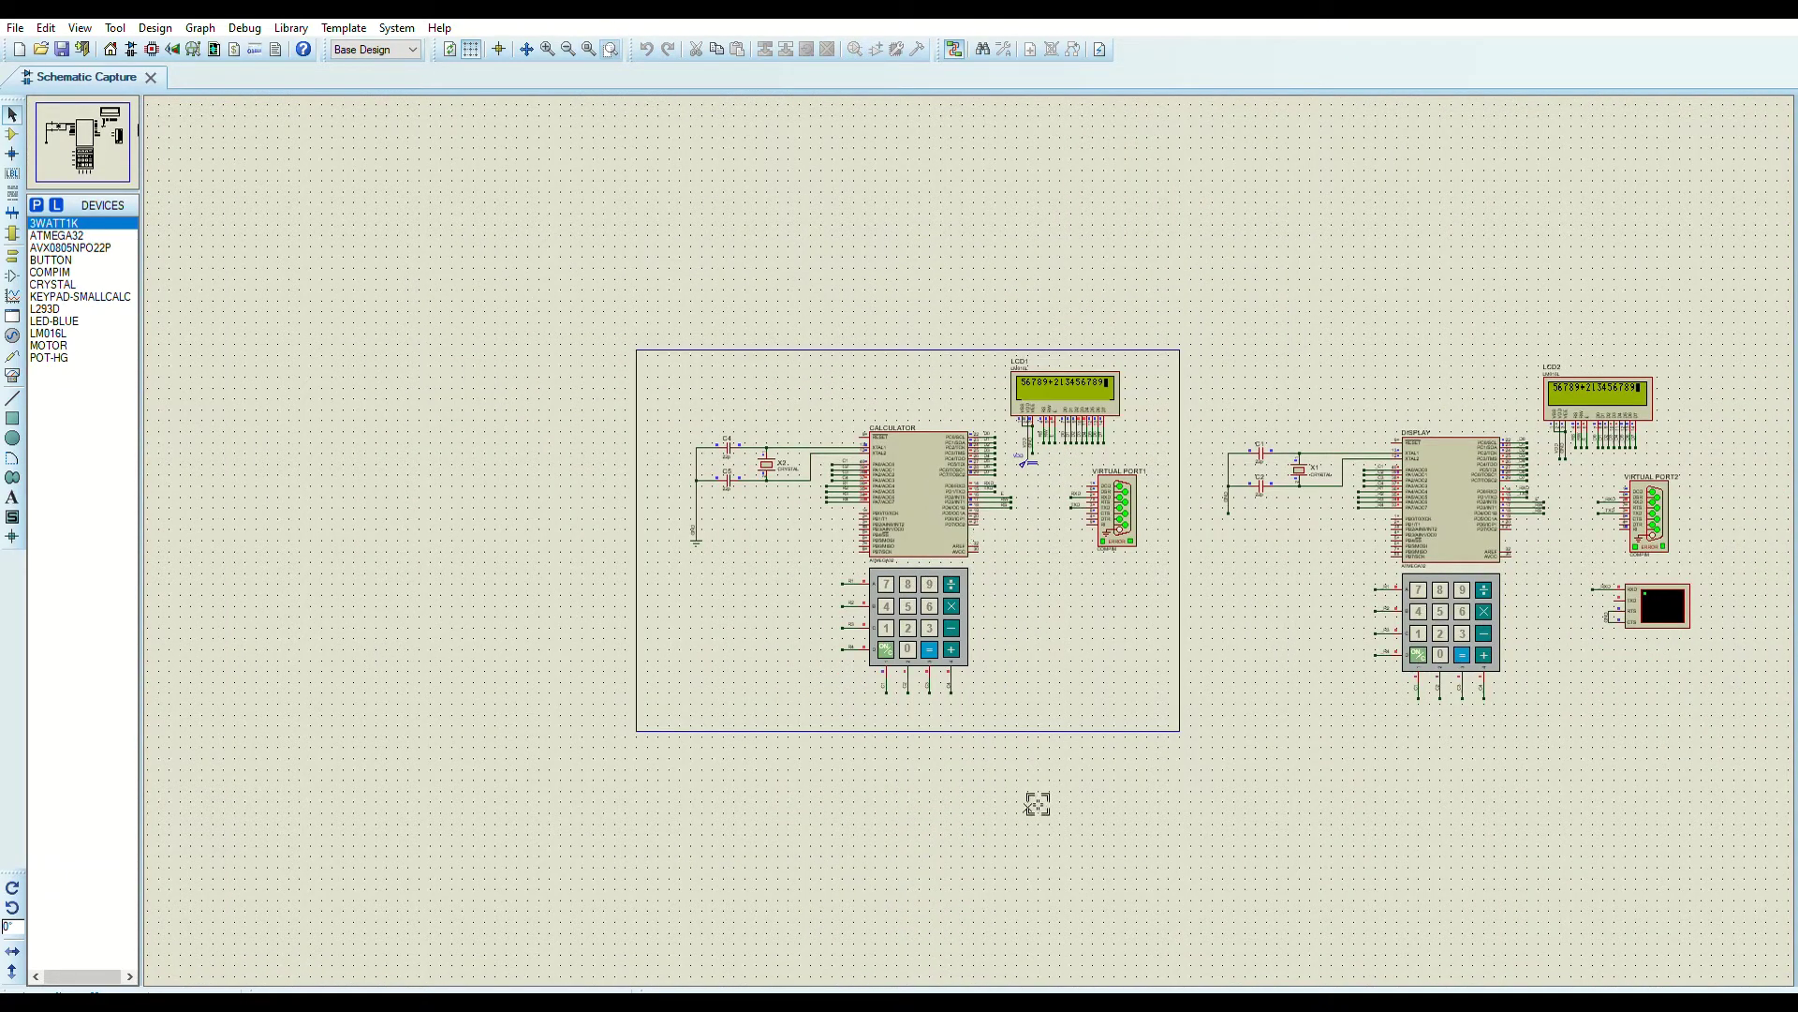
{"action": "left_click_drag", "start_coordinate": [668, 345], "coordinate": [1706, 729]}
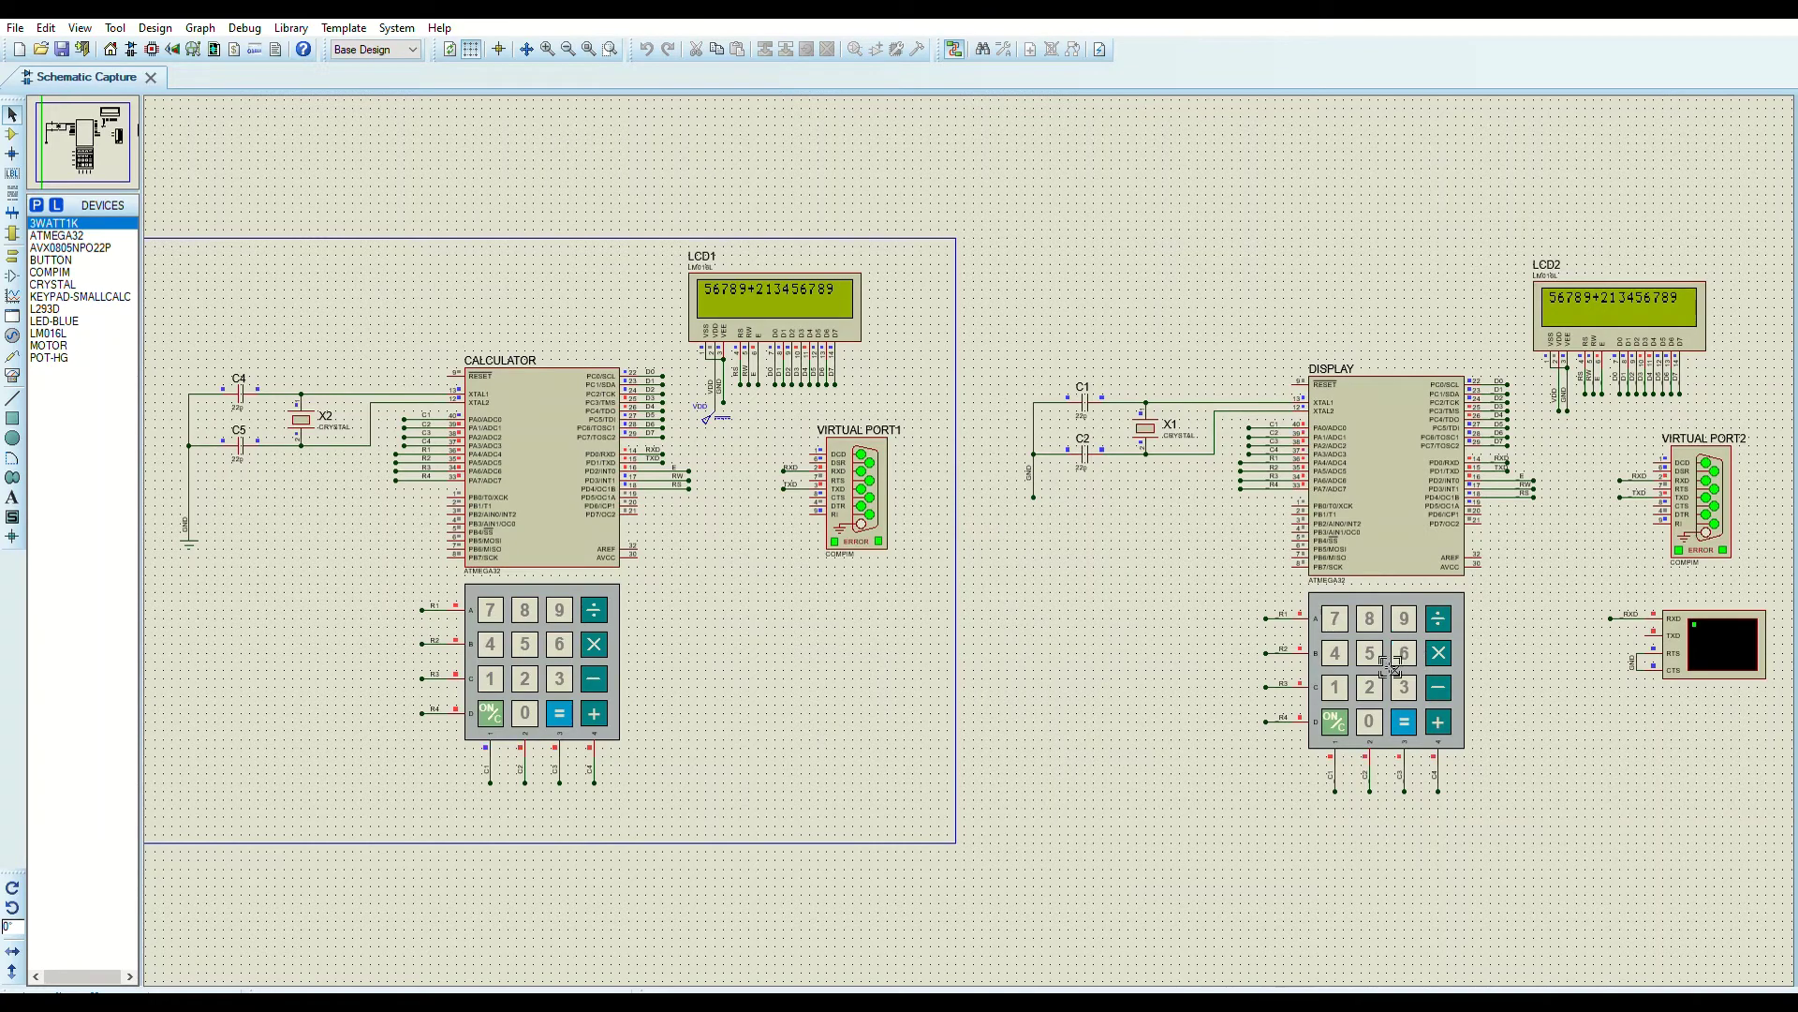
{"action": "left_click_drag", "start_coordinate": [981, 238], "coordinate": [1785, 833]}
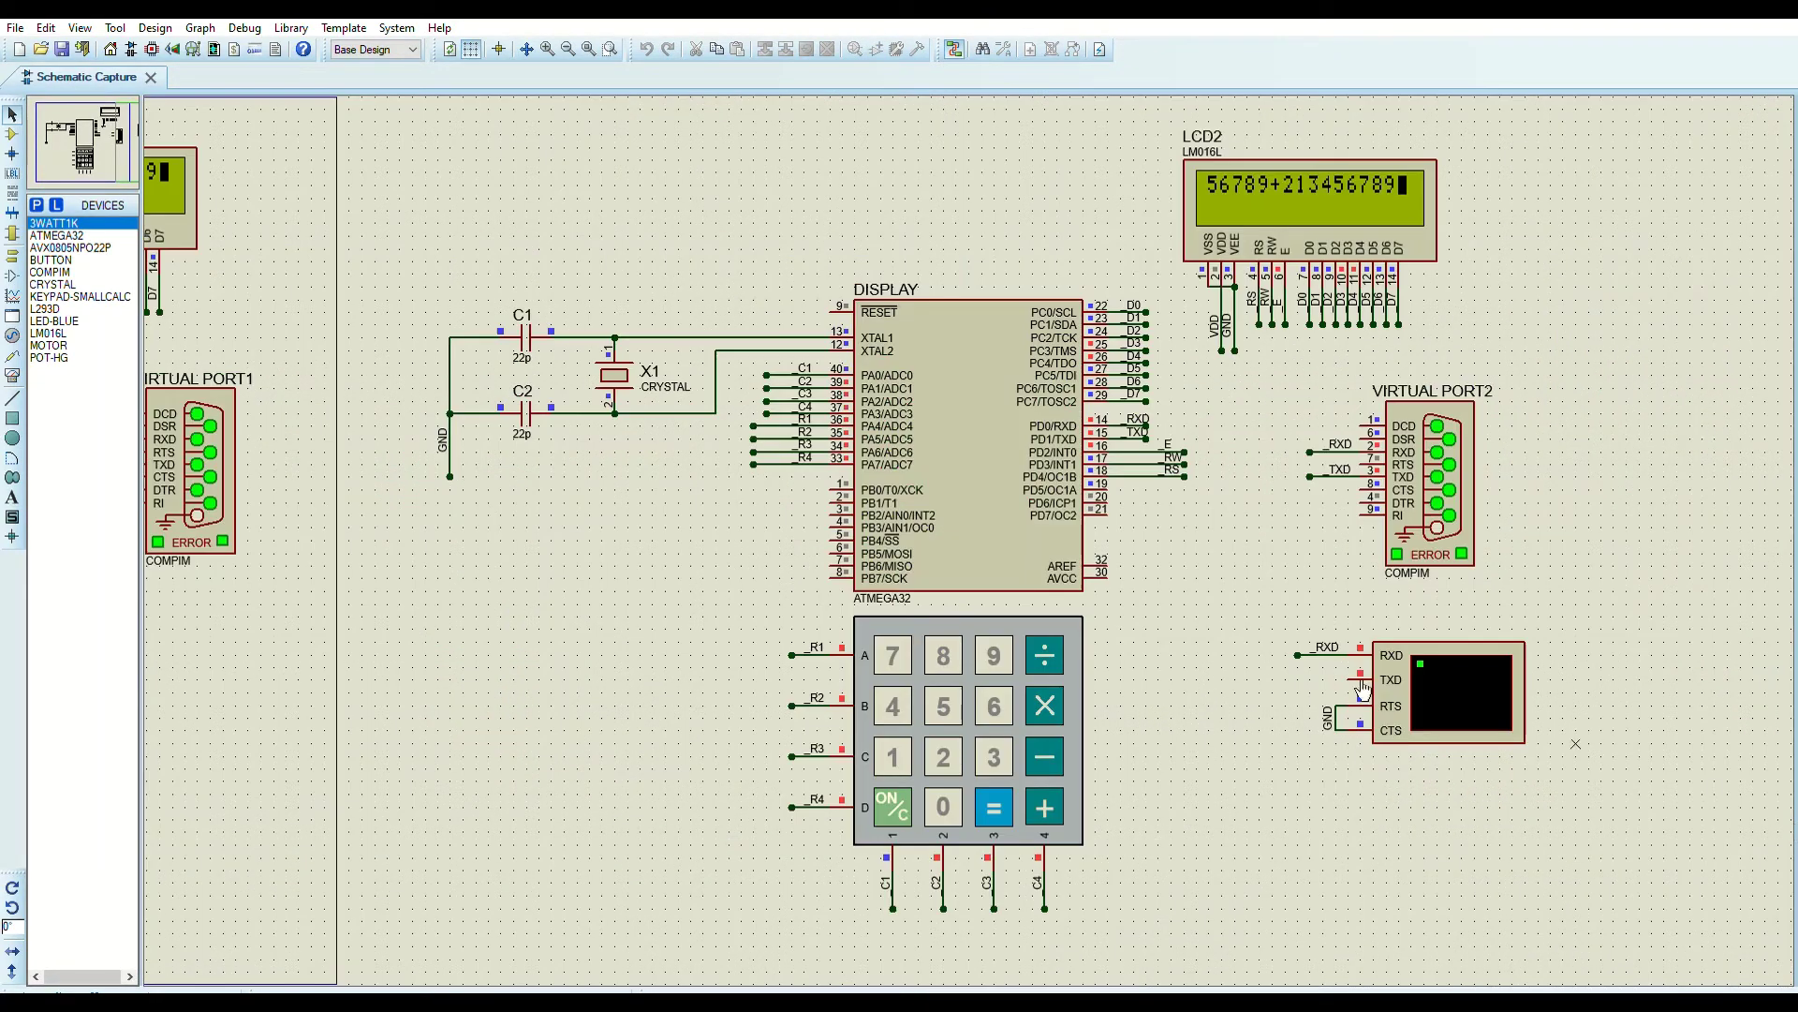
{"action": "left_click", "coordinate": [988, 794]}
{"action": "left_click", "coordinate": [913, 798]}
{"action": "left_click", "coordinate": [901, 797]}
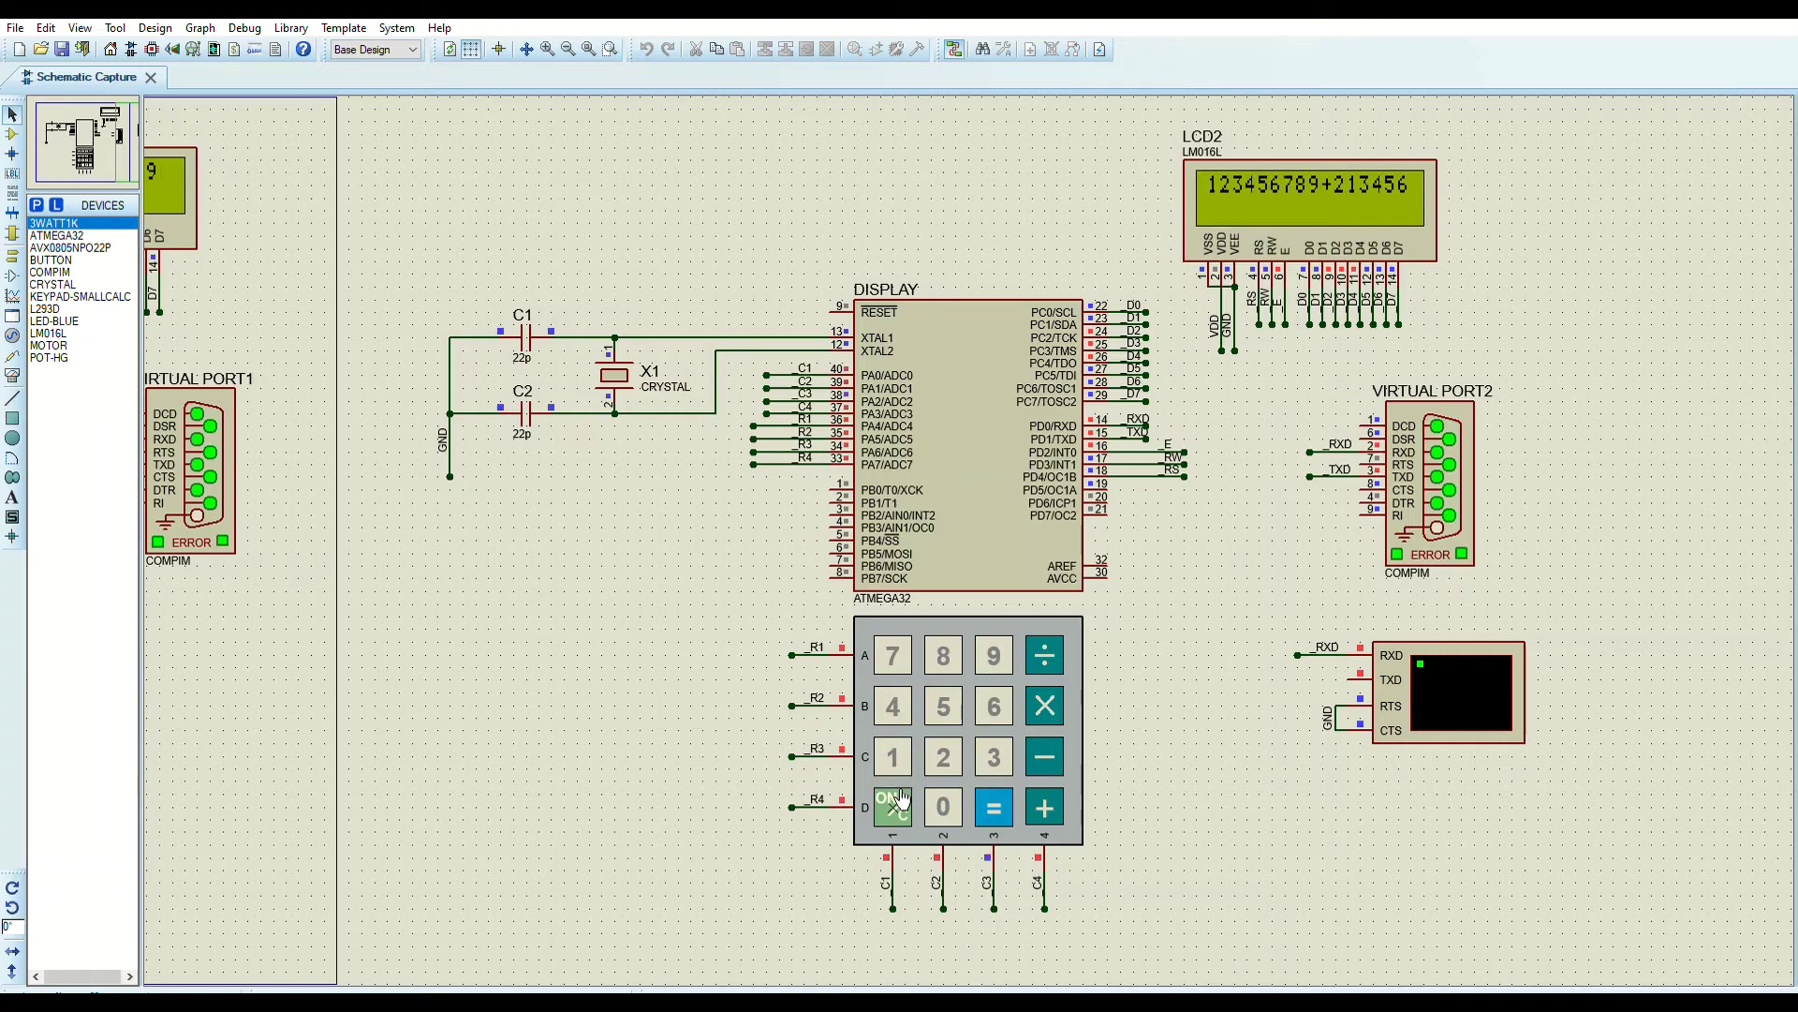
{"action": "left_click", "coordinate": [901, 798]}
{"action": "left_click", "coordinate": [1007, 792]}
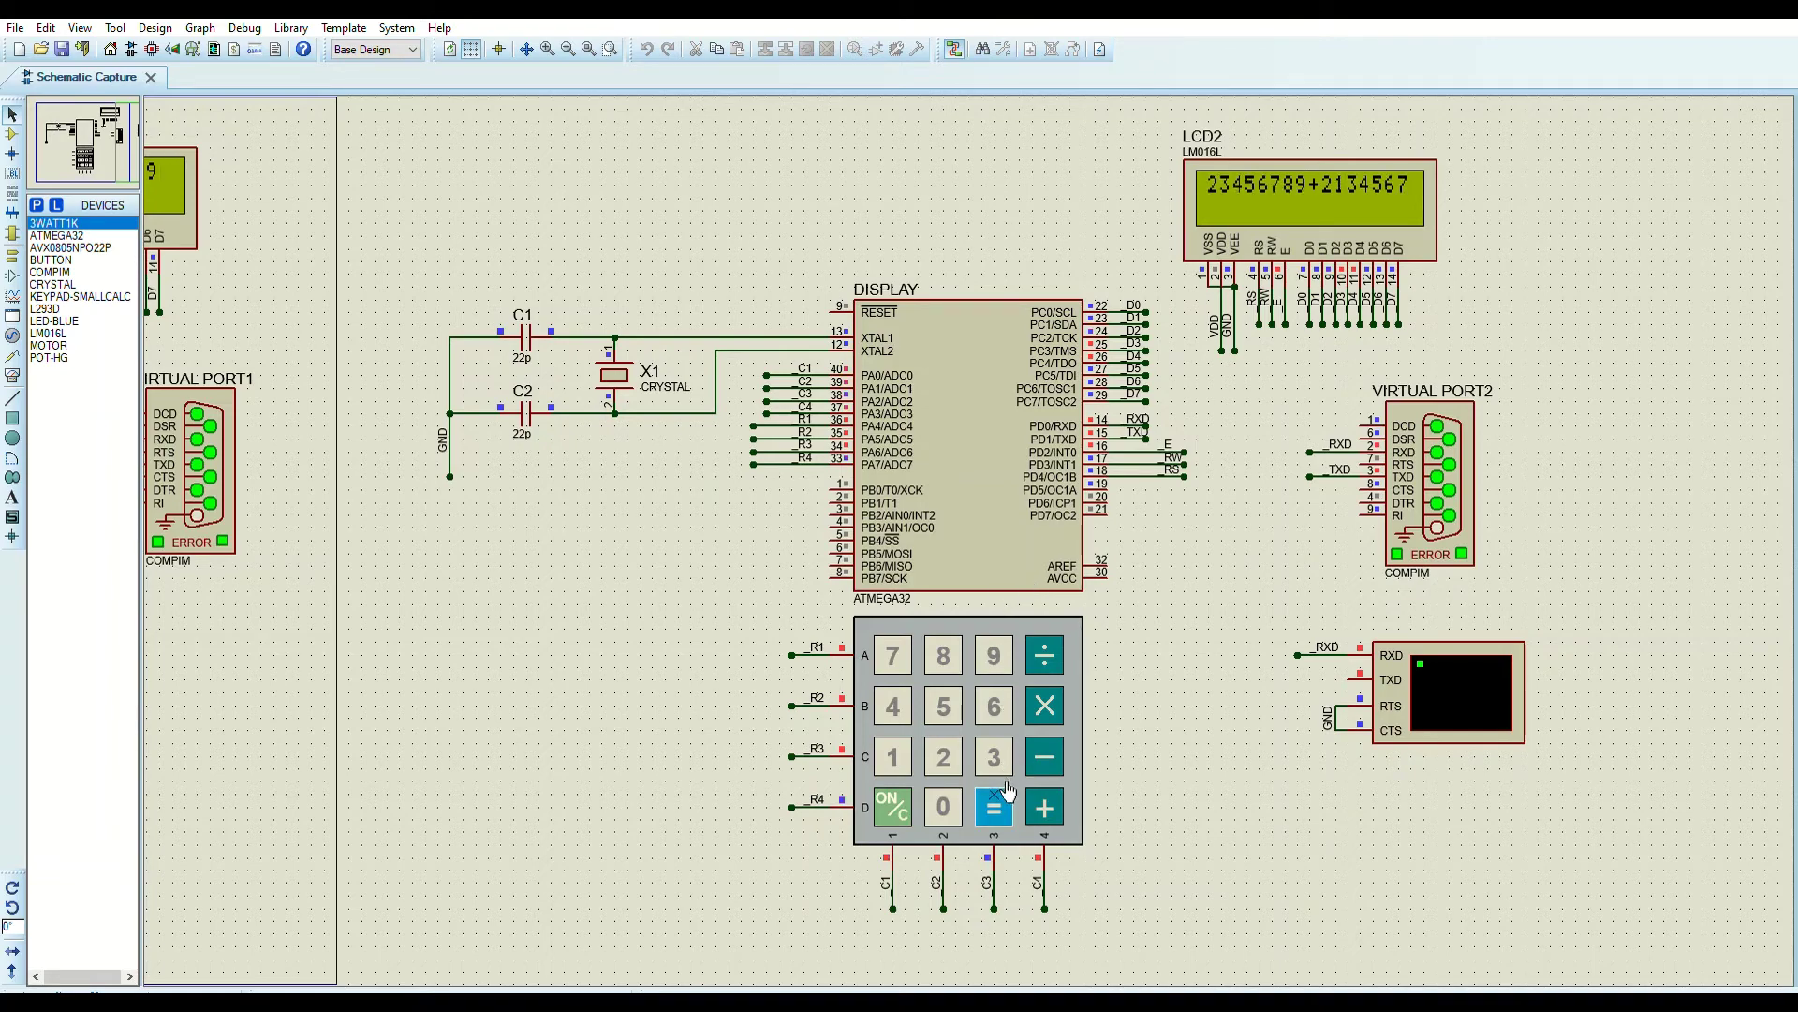
{"action": "left_click", "coordinate": [1007, 791]}
{"action": "left_click", "coordinate": [1007, 791]}
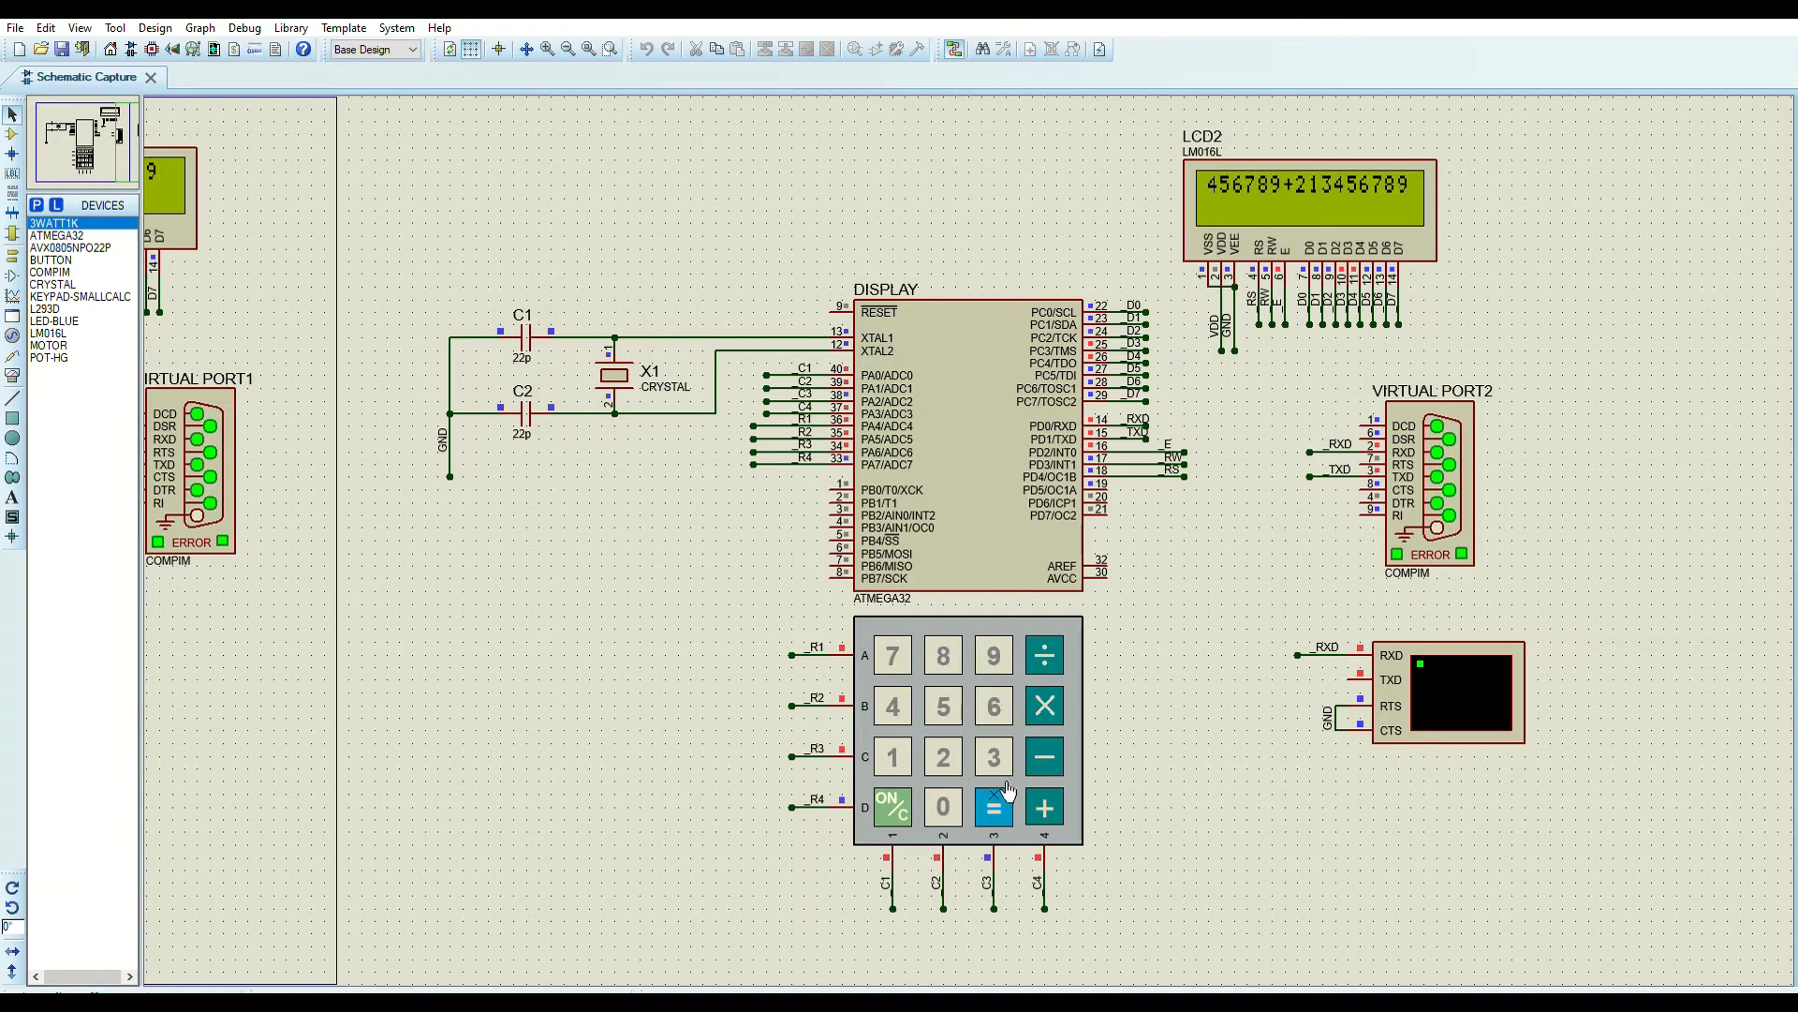
{"action": "left_click", "coordinate": [1007, 792]}
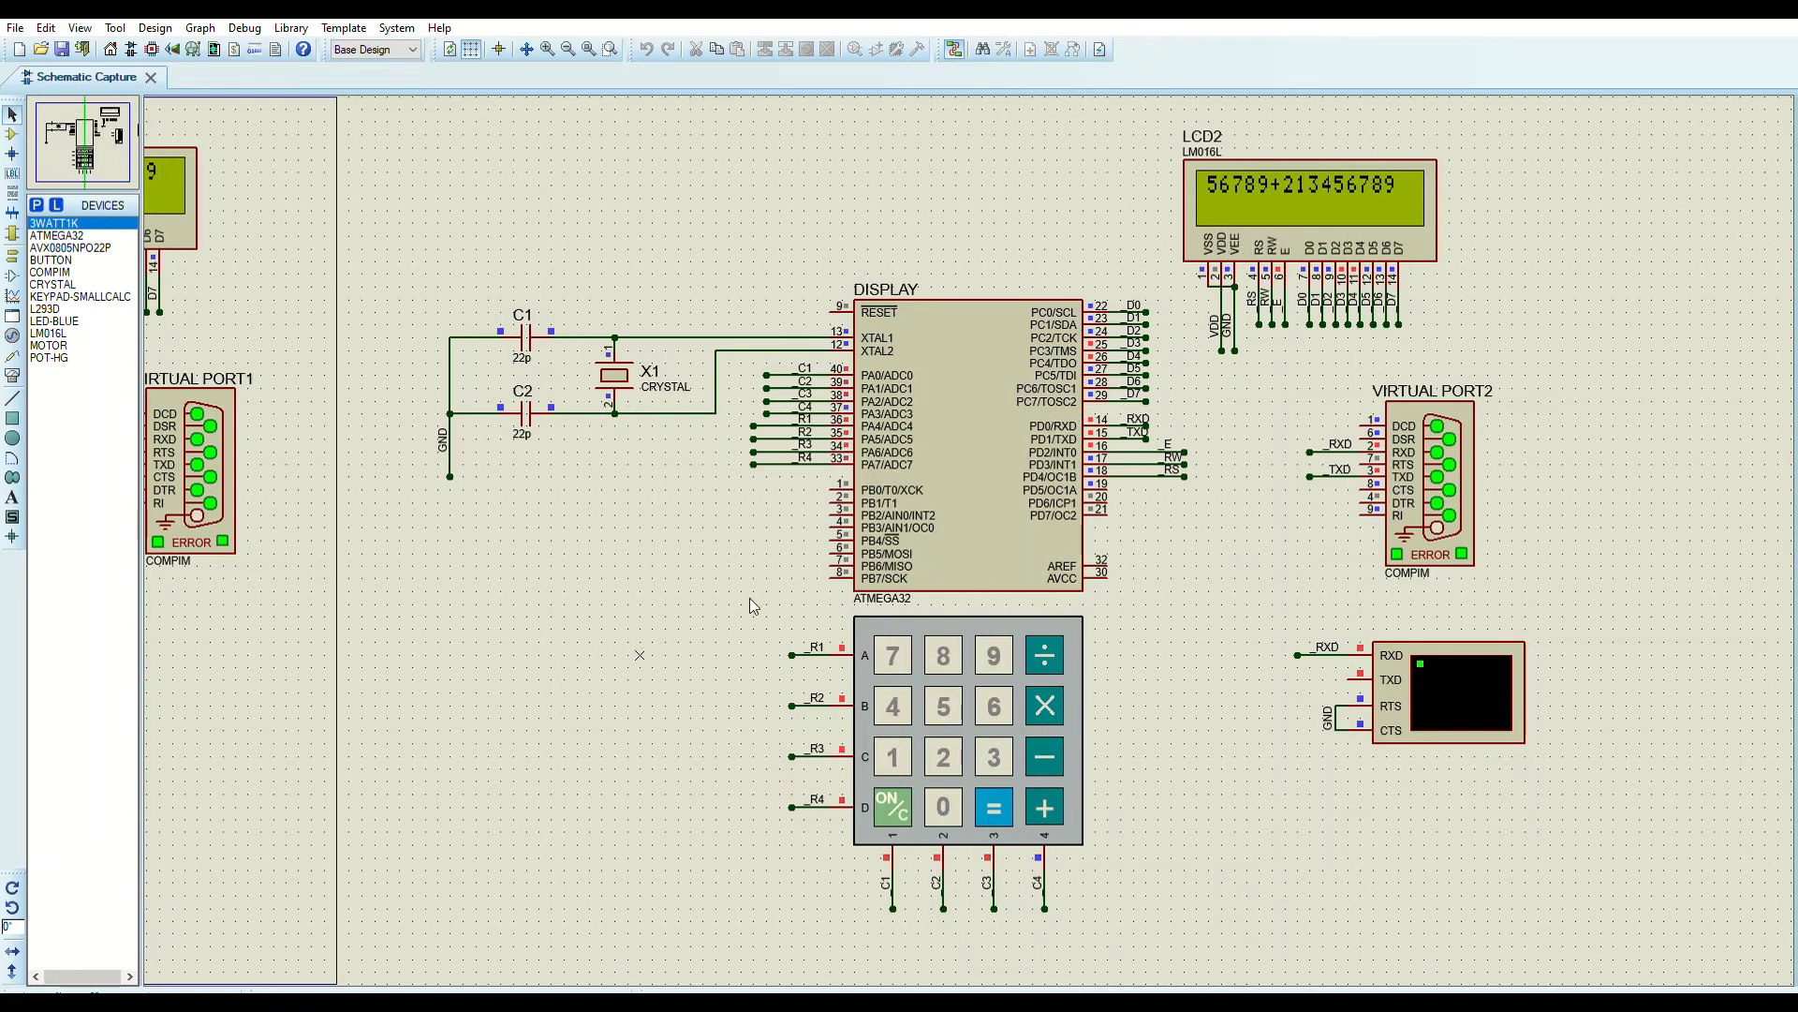
{"action": "scroll", "coordinate": [597, 581], "scroll_direction": "down", "scroll_amount": 1}
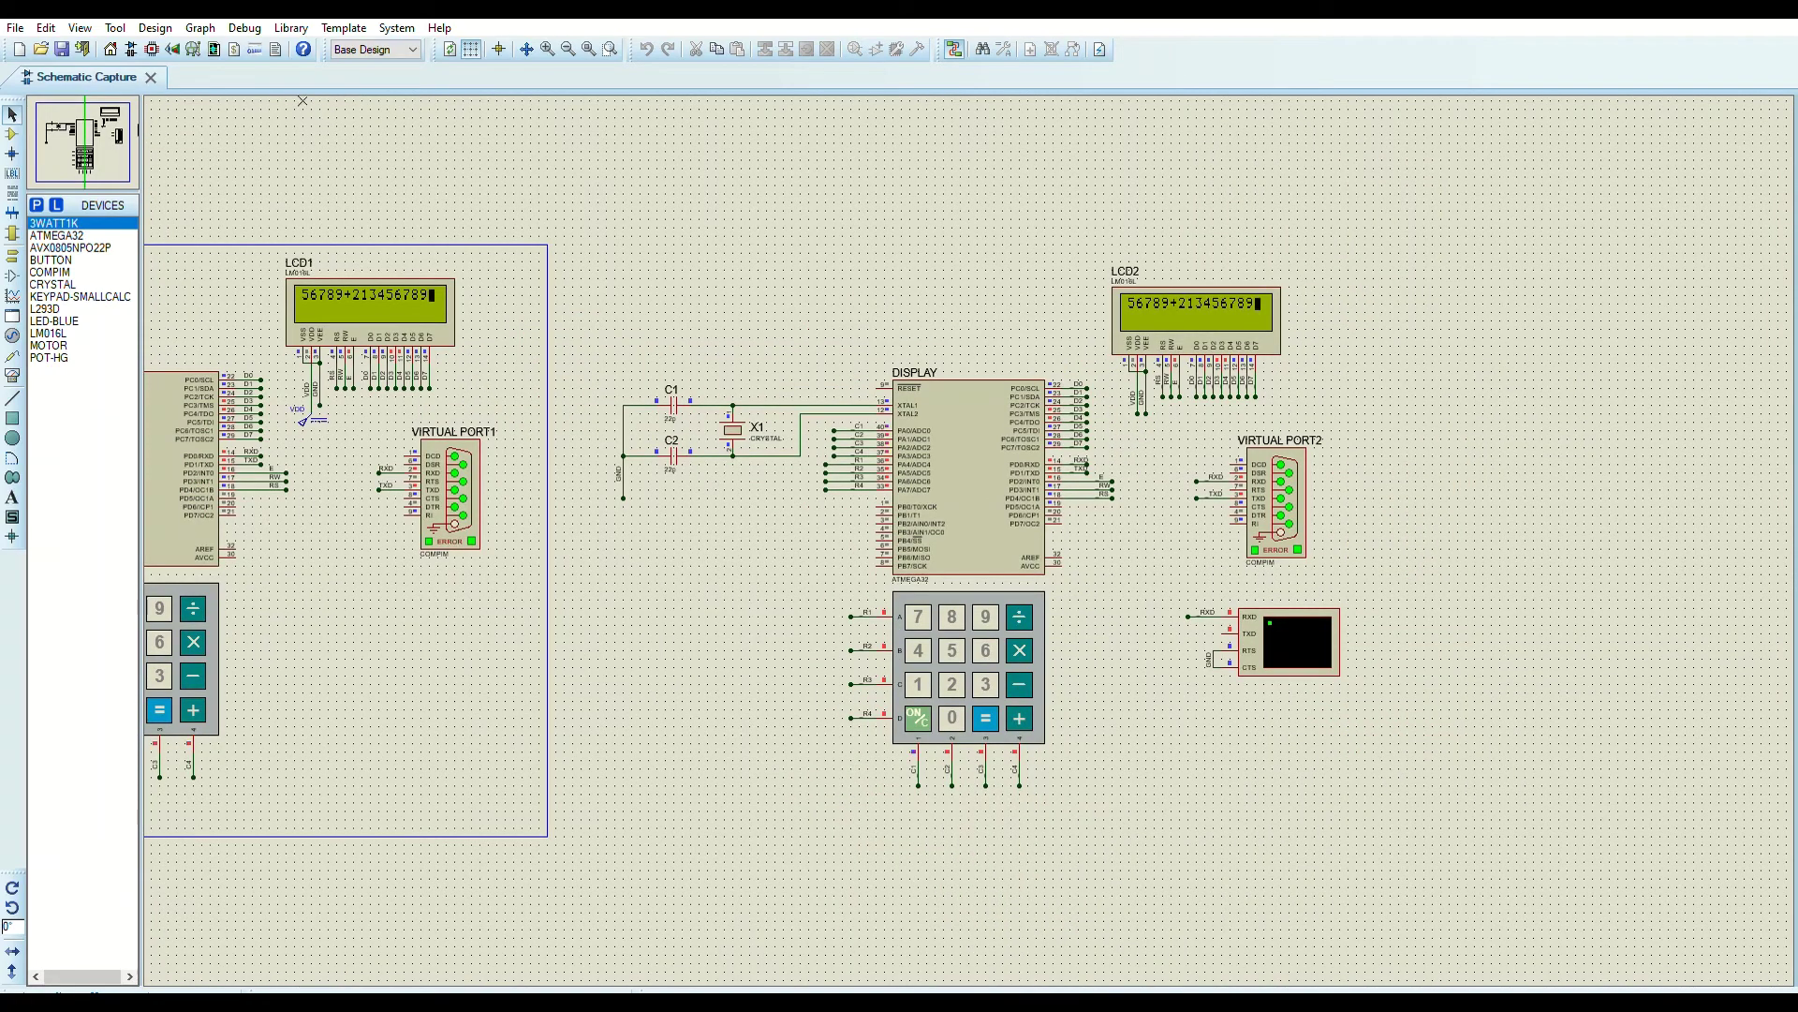
Frame both circuits and press = so both LCDs show the result 336913568.
{"action": "left_click", "coordinate": [589, 49]}
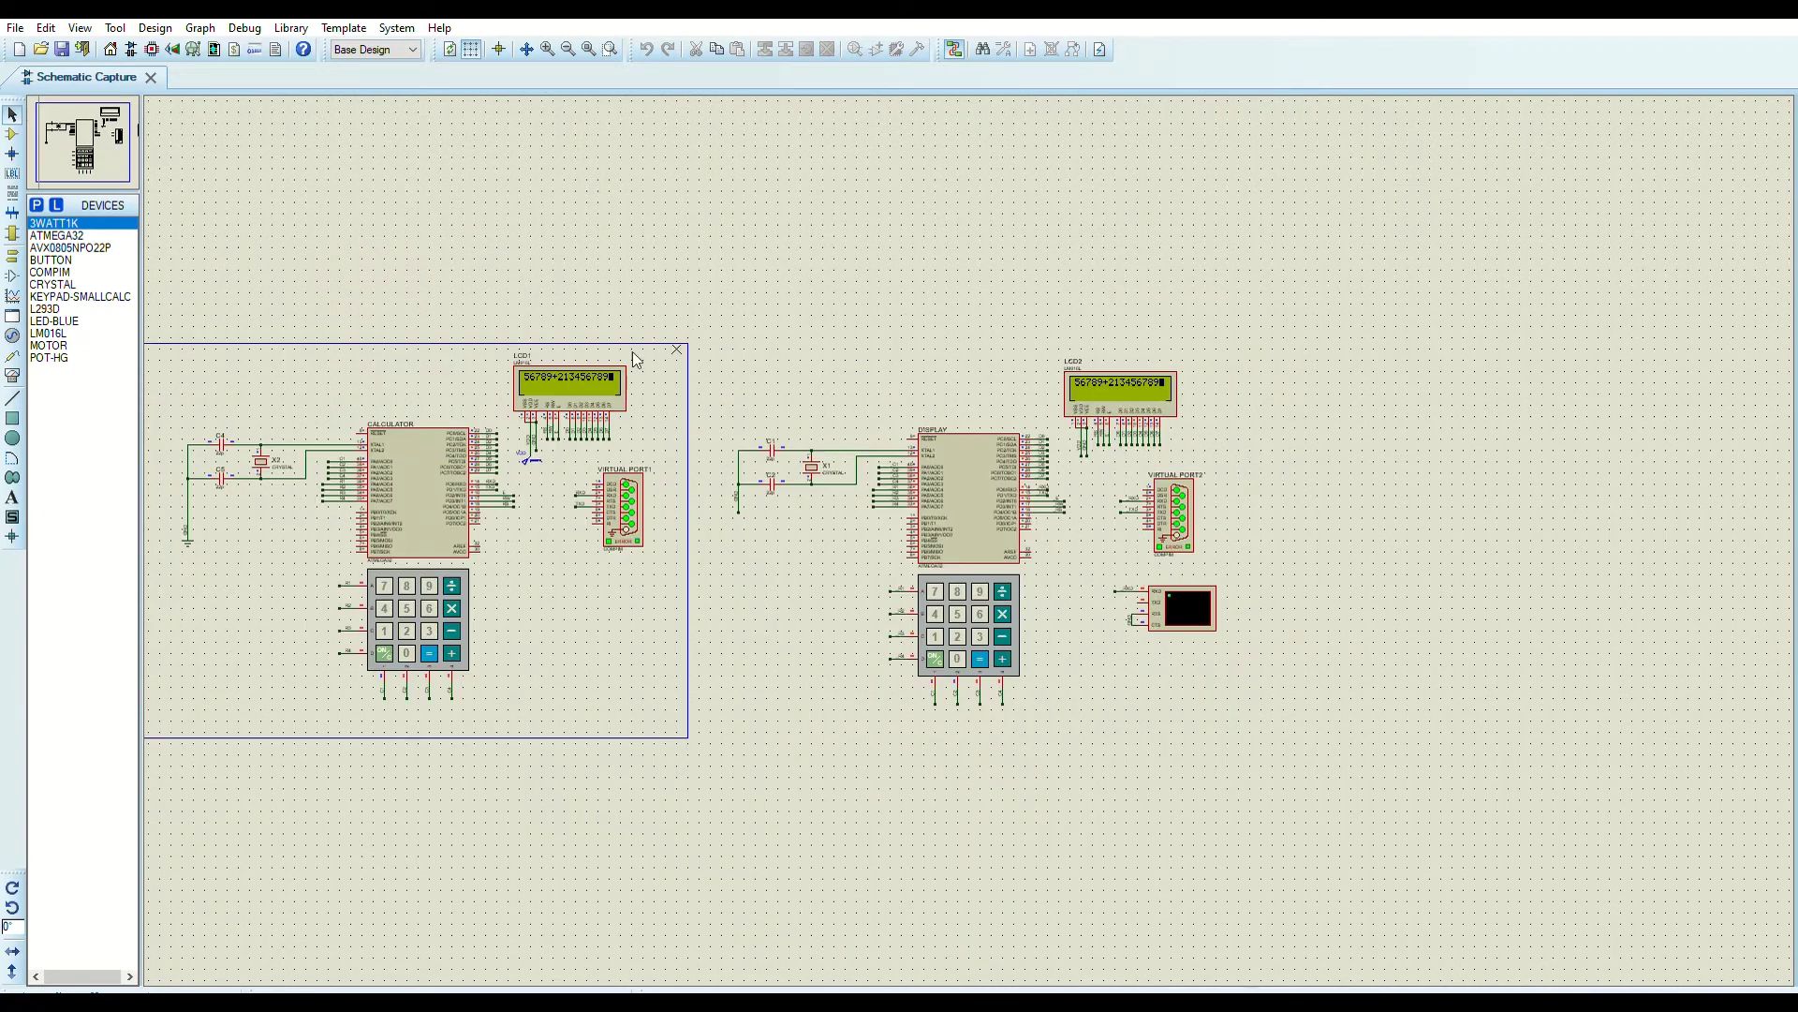
{"action": "left_click", "coordinate": [610, 48]}
{"action": "left_click_drag", "start_coordinate": [159, 343], "coordinate": [1251, 736]}
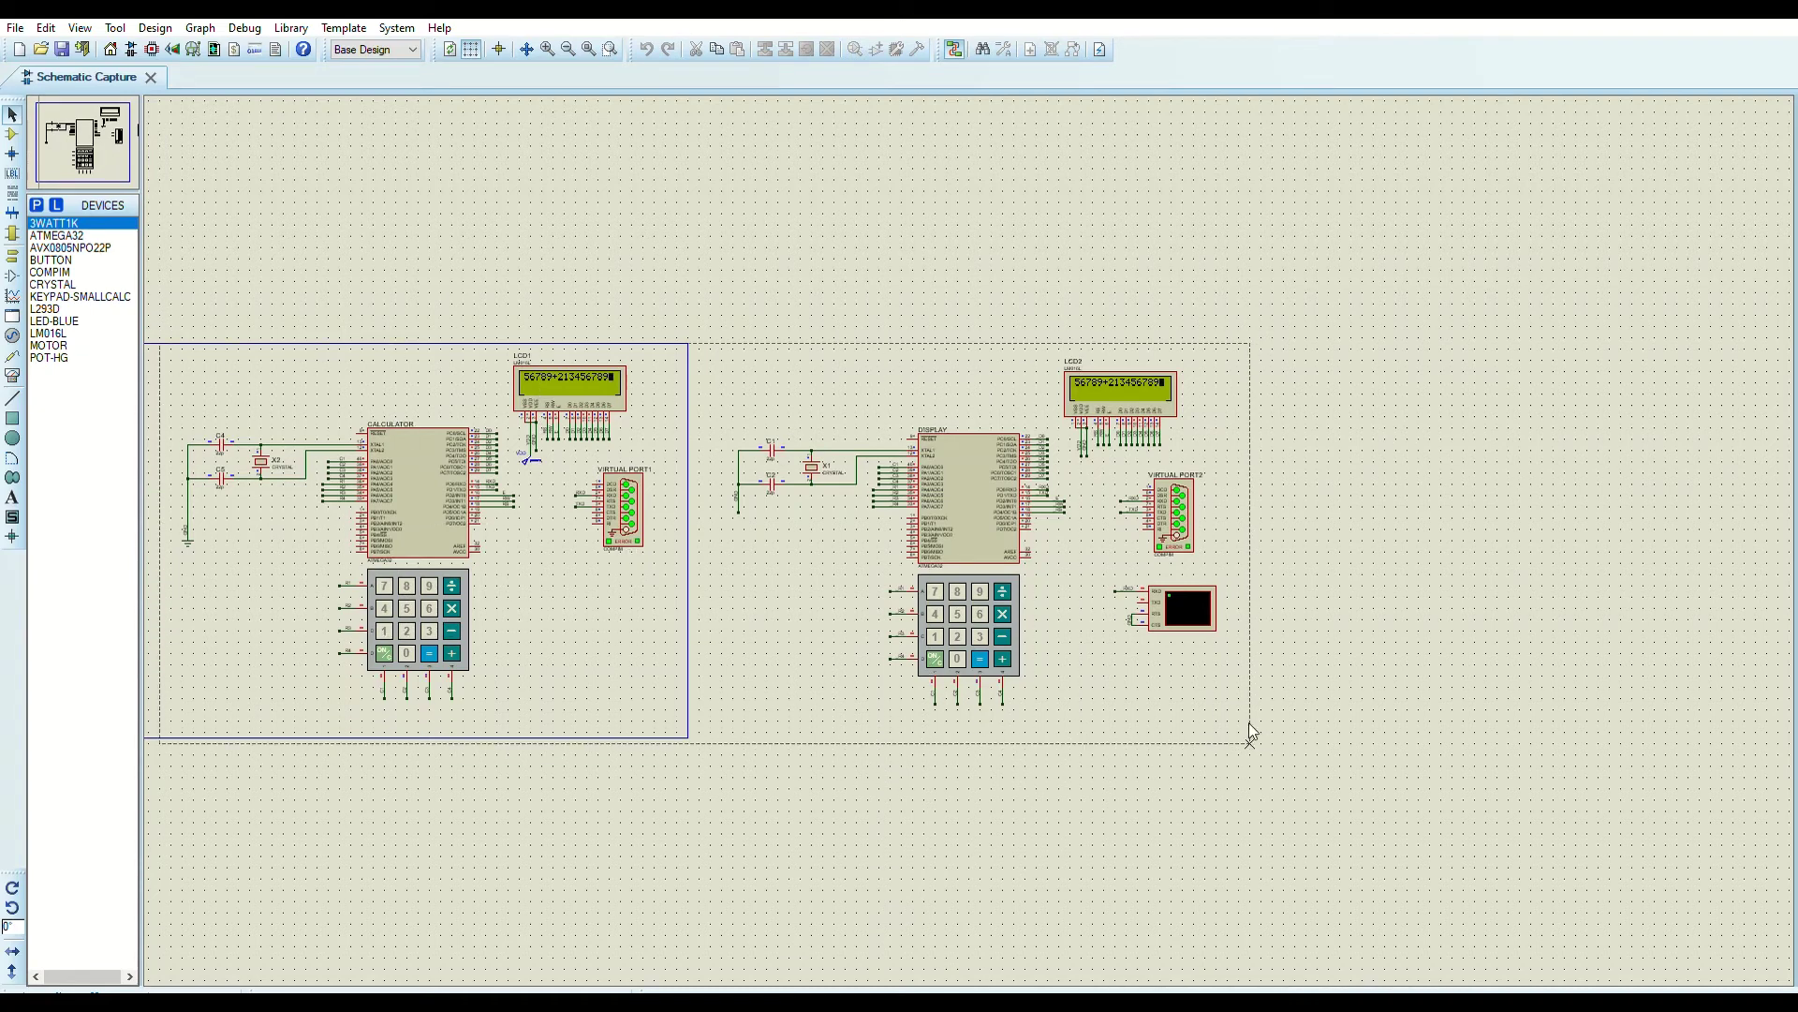
{"action": "left_click", "coordinate": [562, 702]}
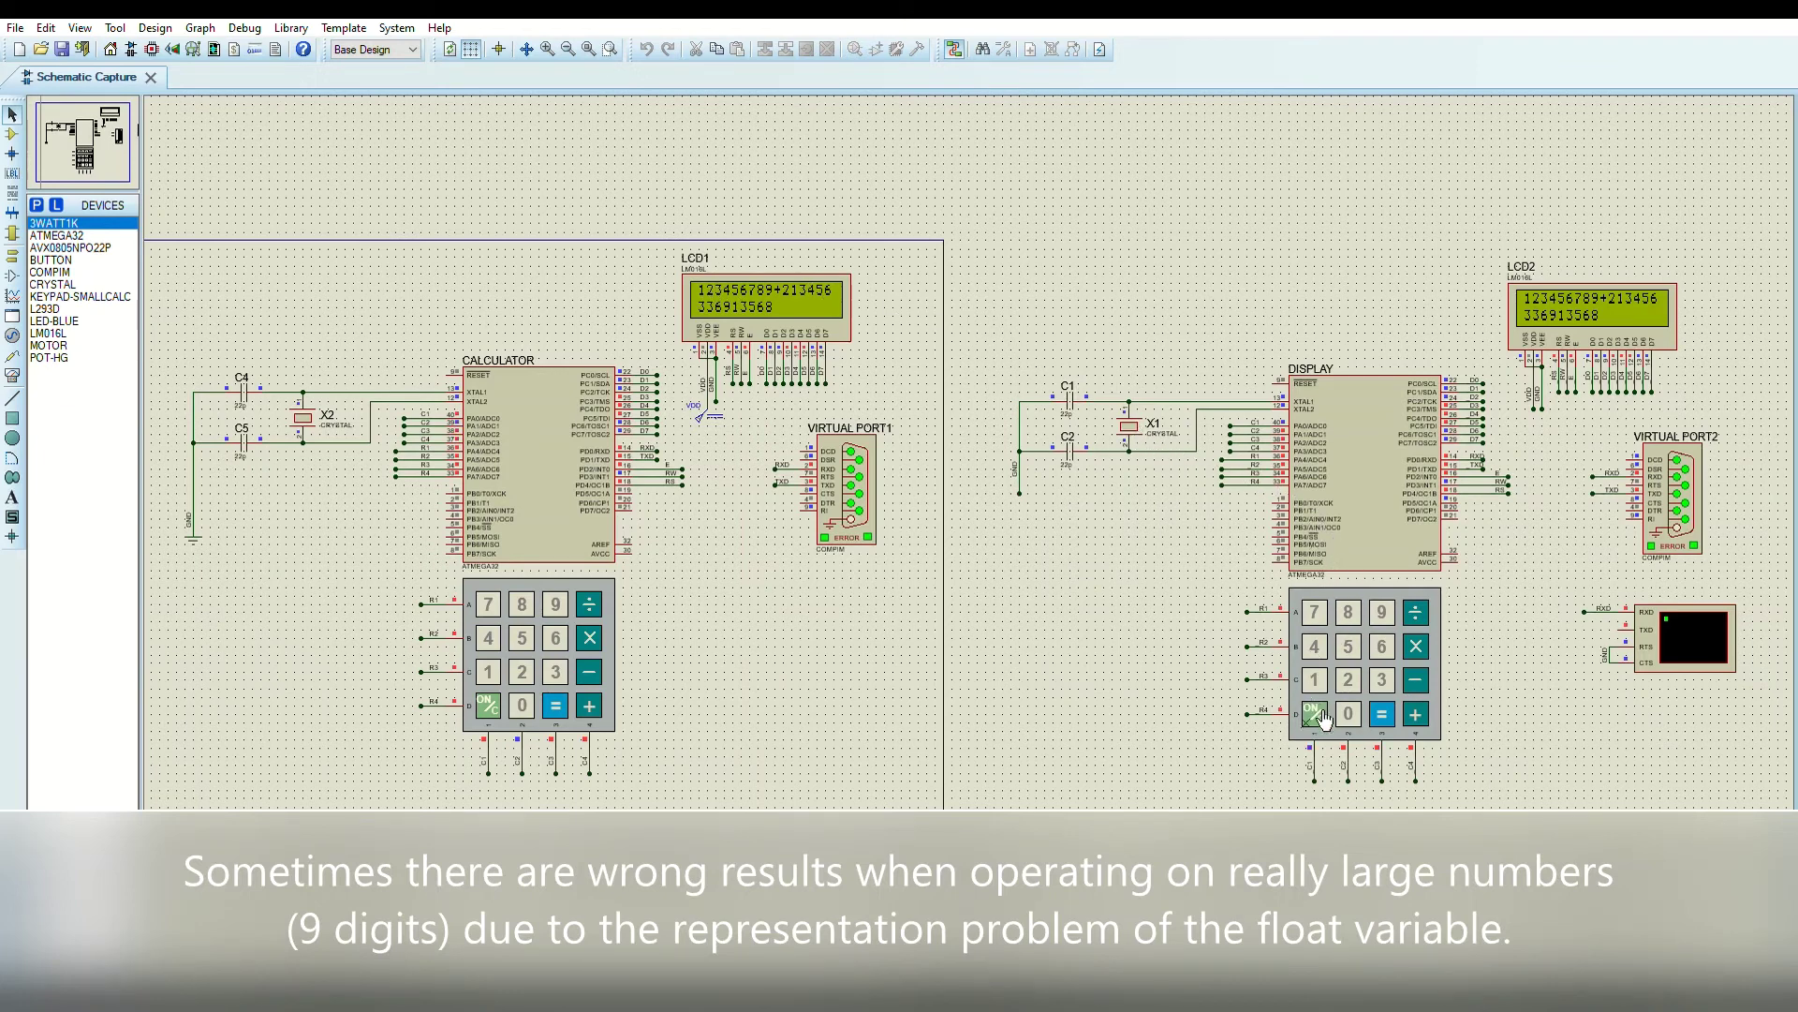
{"action": "left_click", "coordinate": [1393, 709]}
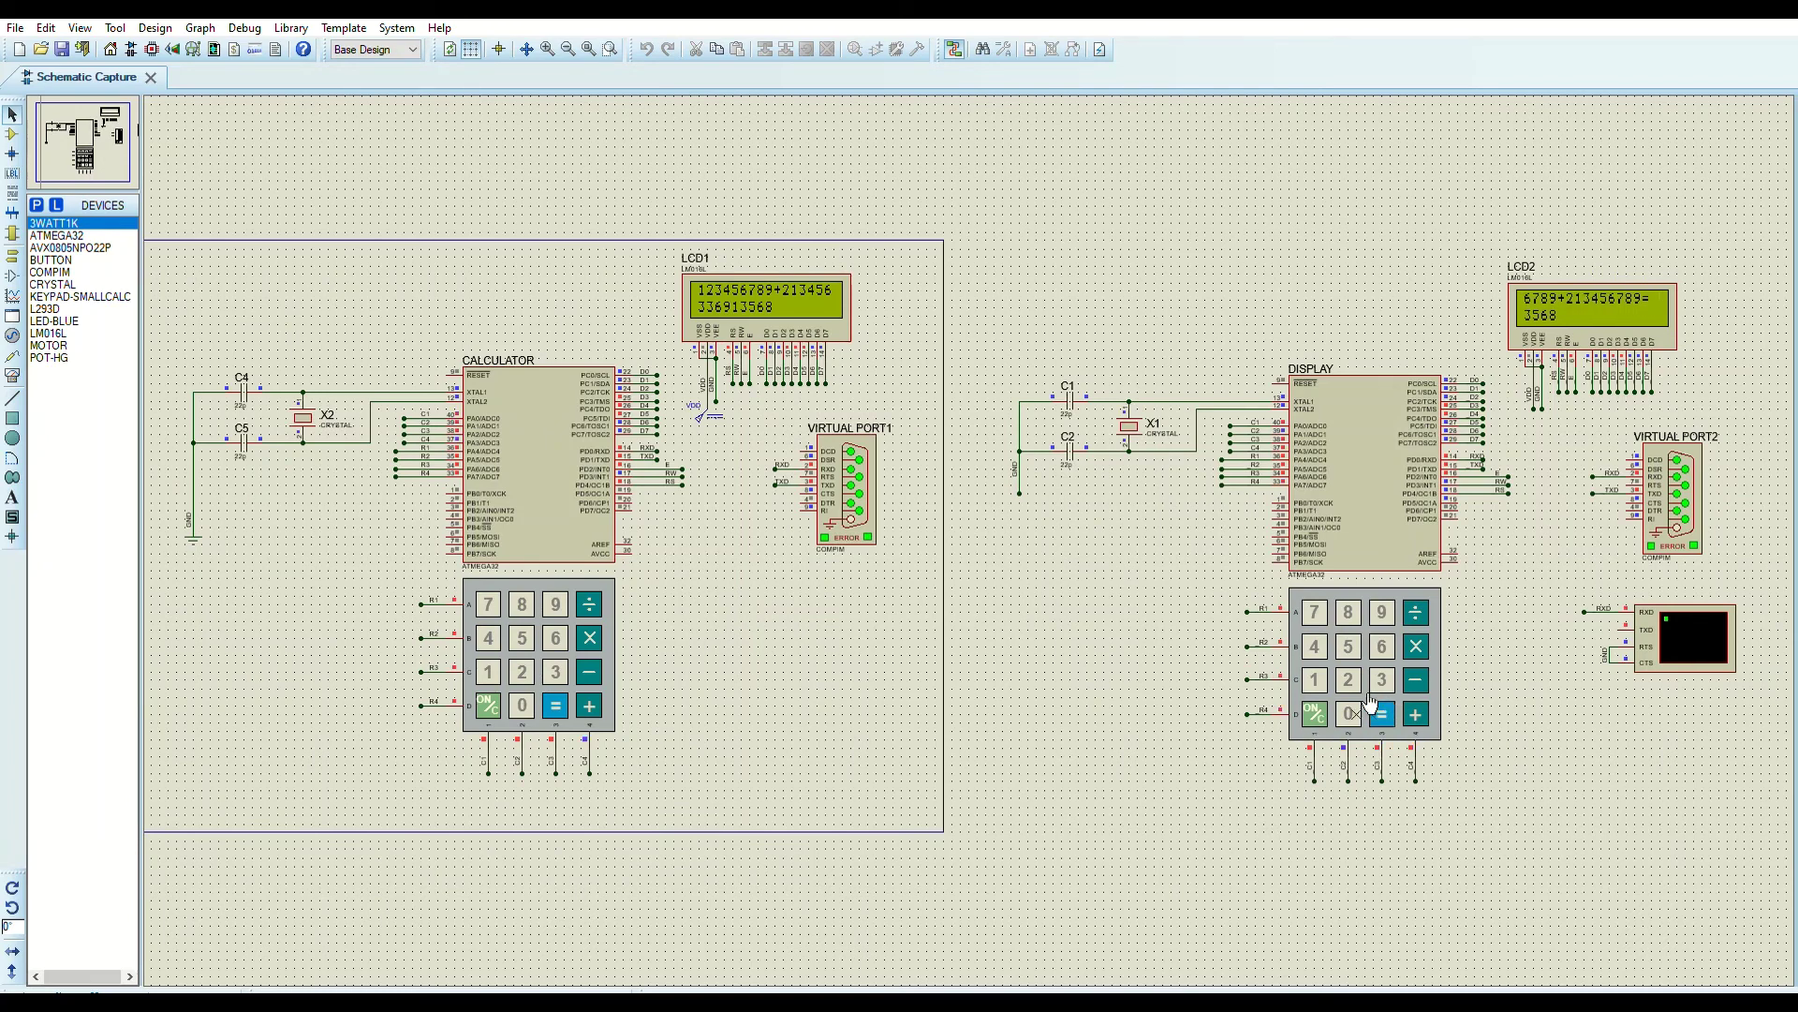
{"action": "left_click", "coordinate": [1395, 698]}
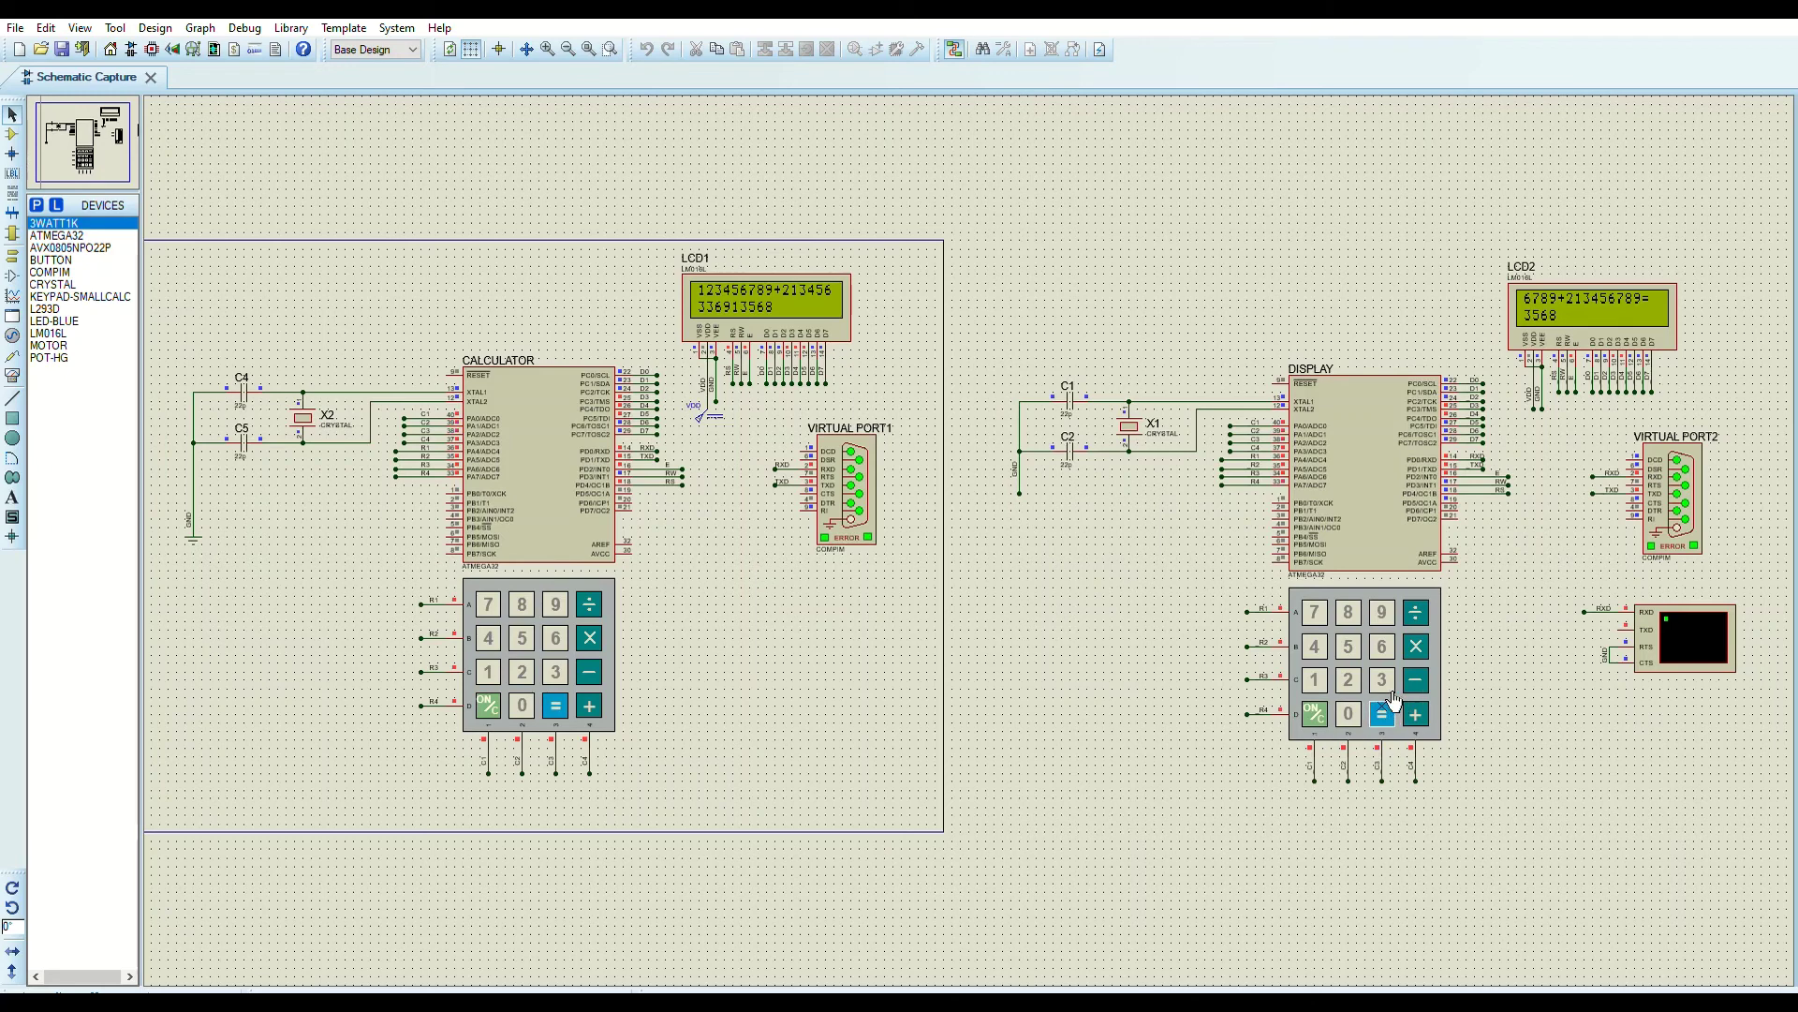